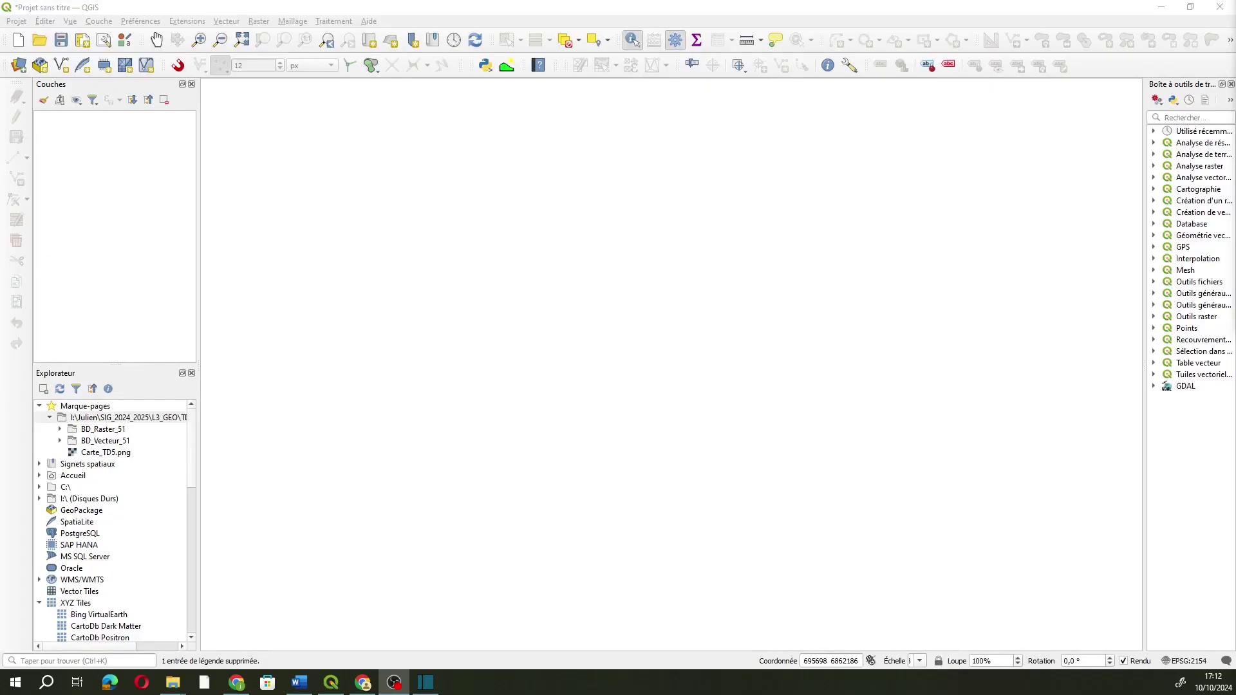
- Expand the BD_Vecteur_51, BD_Raster_51 and MNT_25m_51 folders of the bookmarked directory and look through the elevation raster files
click(60, 442)
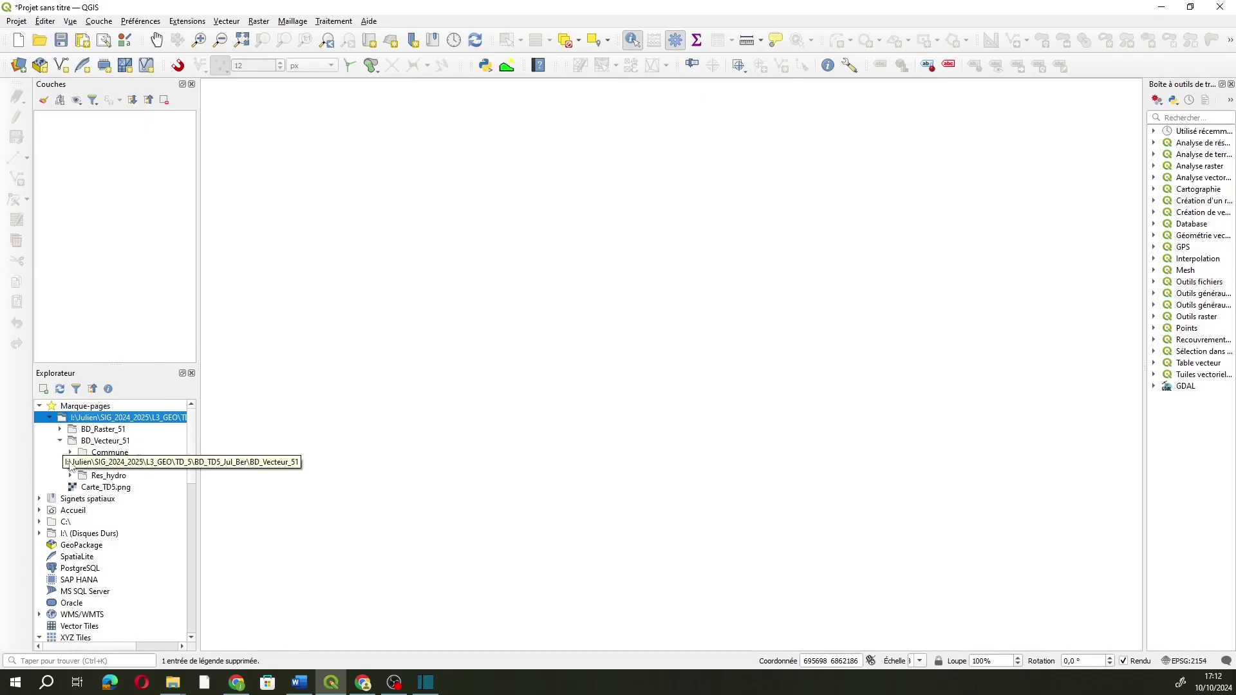
click(61, 429)
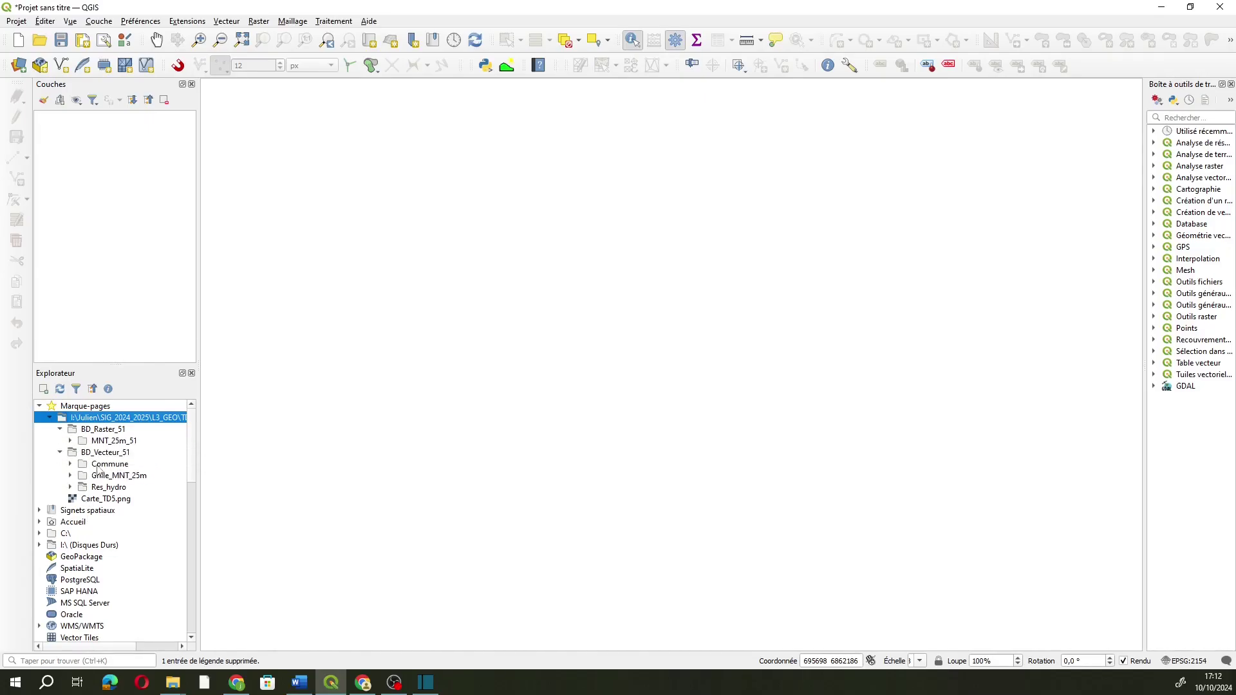
click(70, 441)
scroll(119, 479, down, 10)
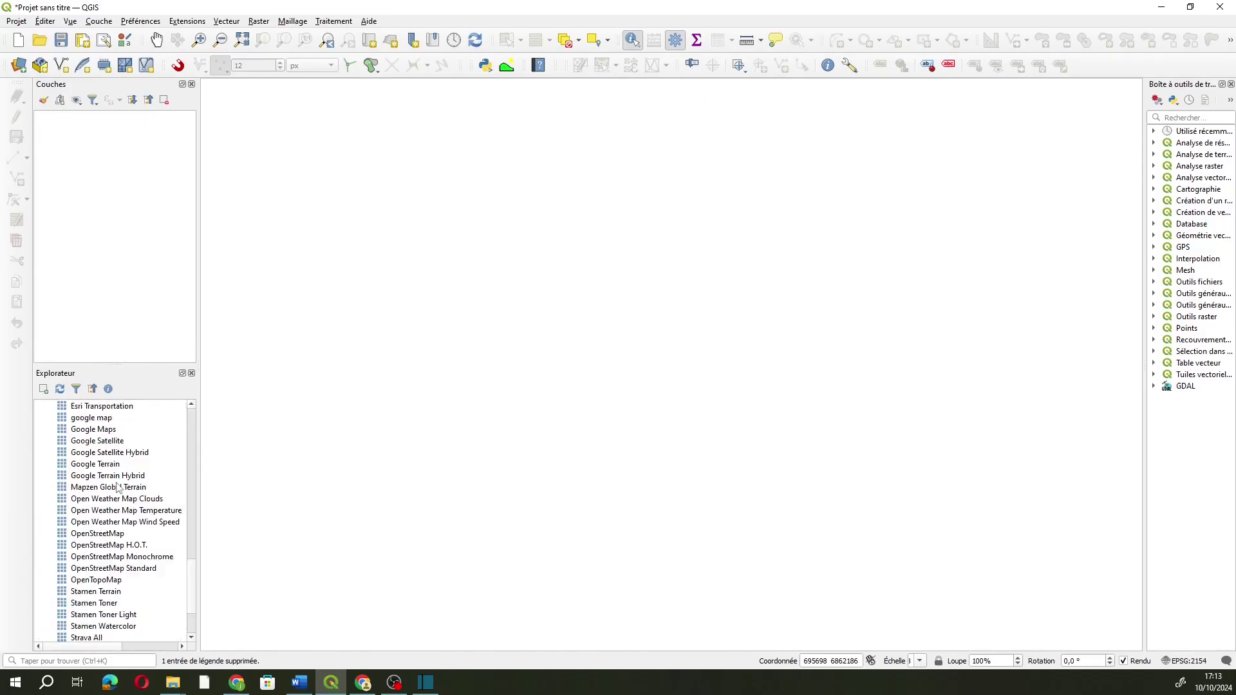
scroll(120, 479, up, 7)
scroll(120, 479, up, 8)
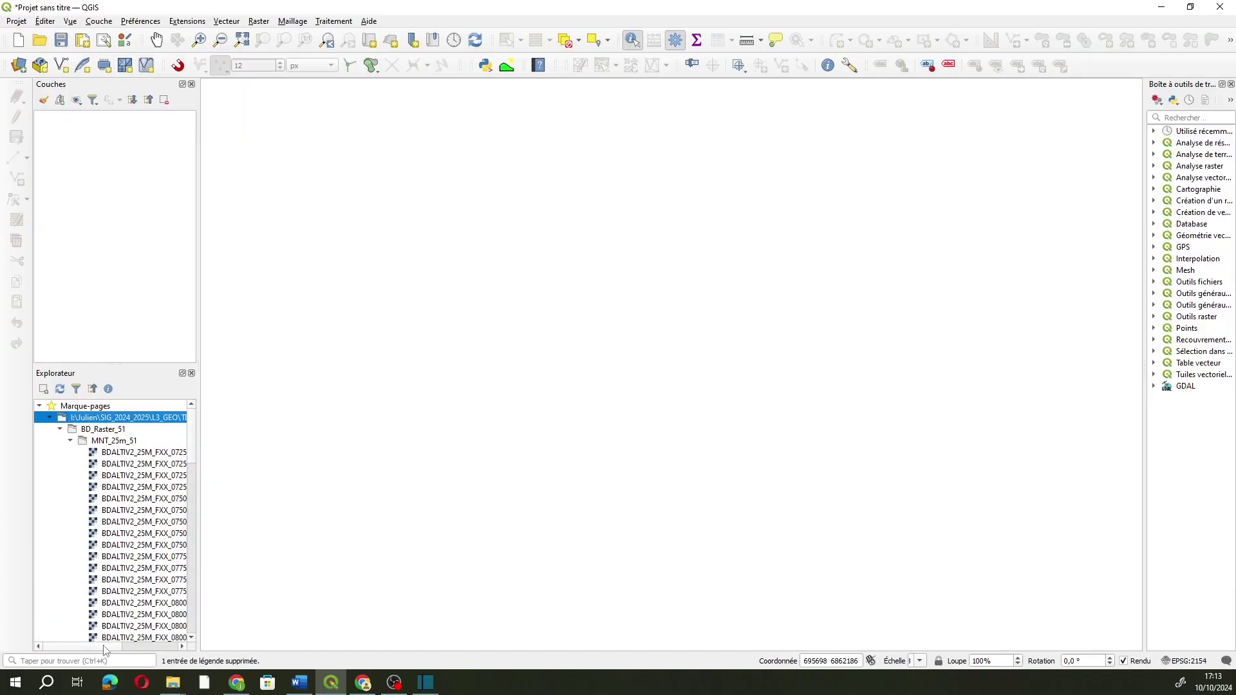
scroll(107, 646, right, 3)
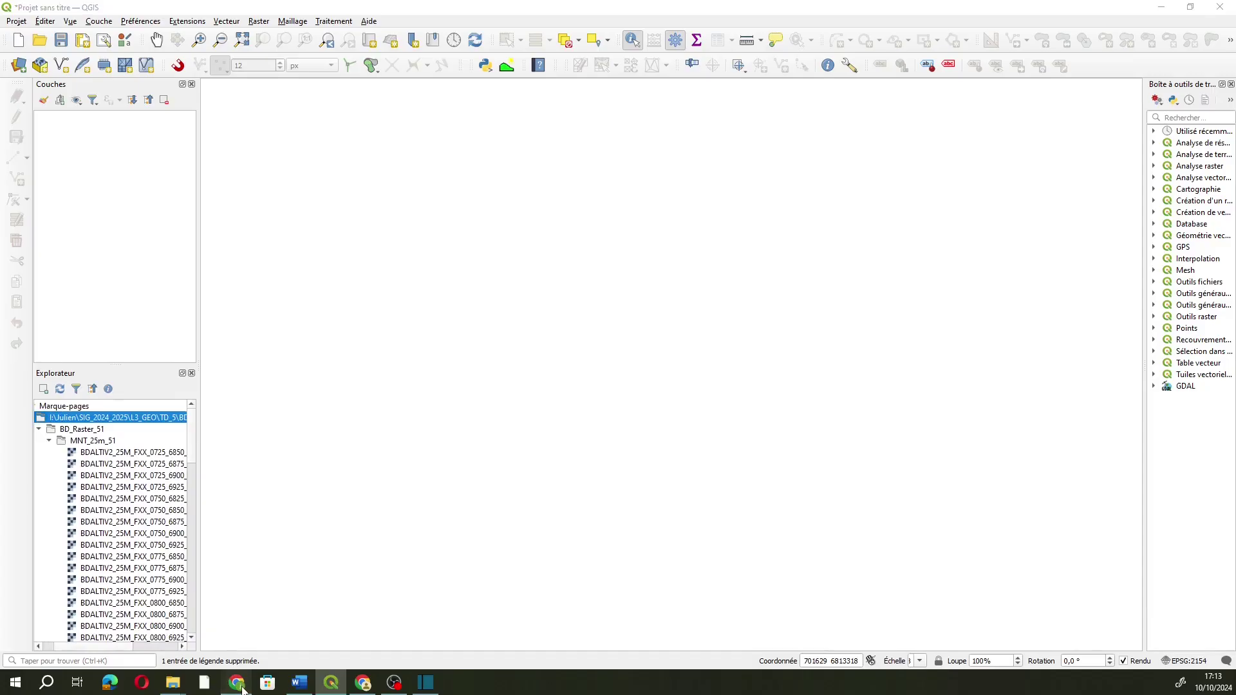
- Switch to Chrome and review the BD ALTI search result and the Géoservices download link for Département 51 – Marne, then return to QGIS
click(240, 684)
click(240, 685)
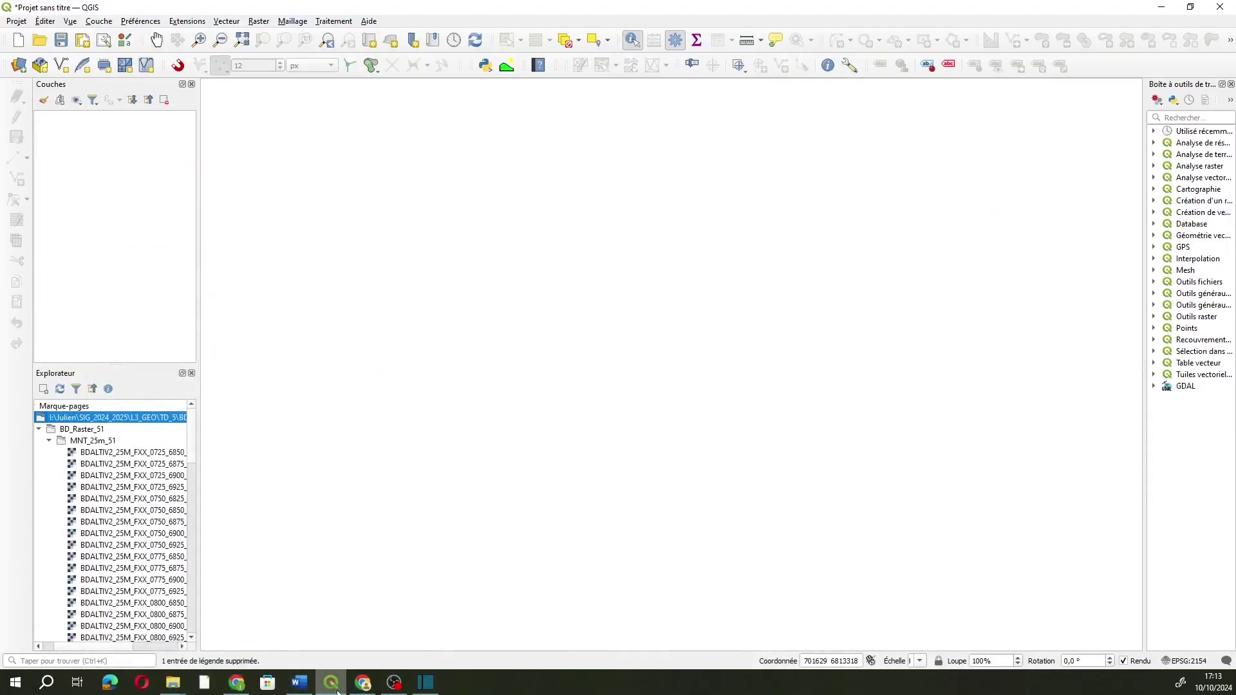
click(363, 683)
click(109, 5)
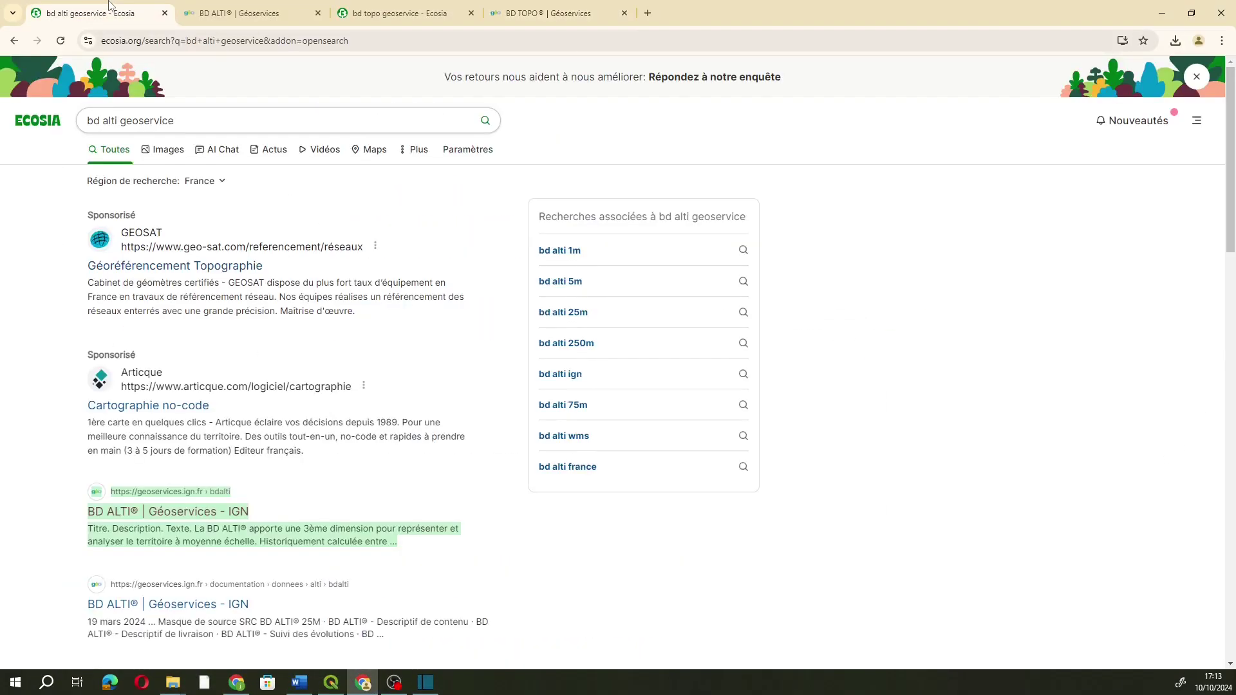
click(210, 114)
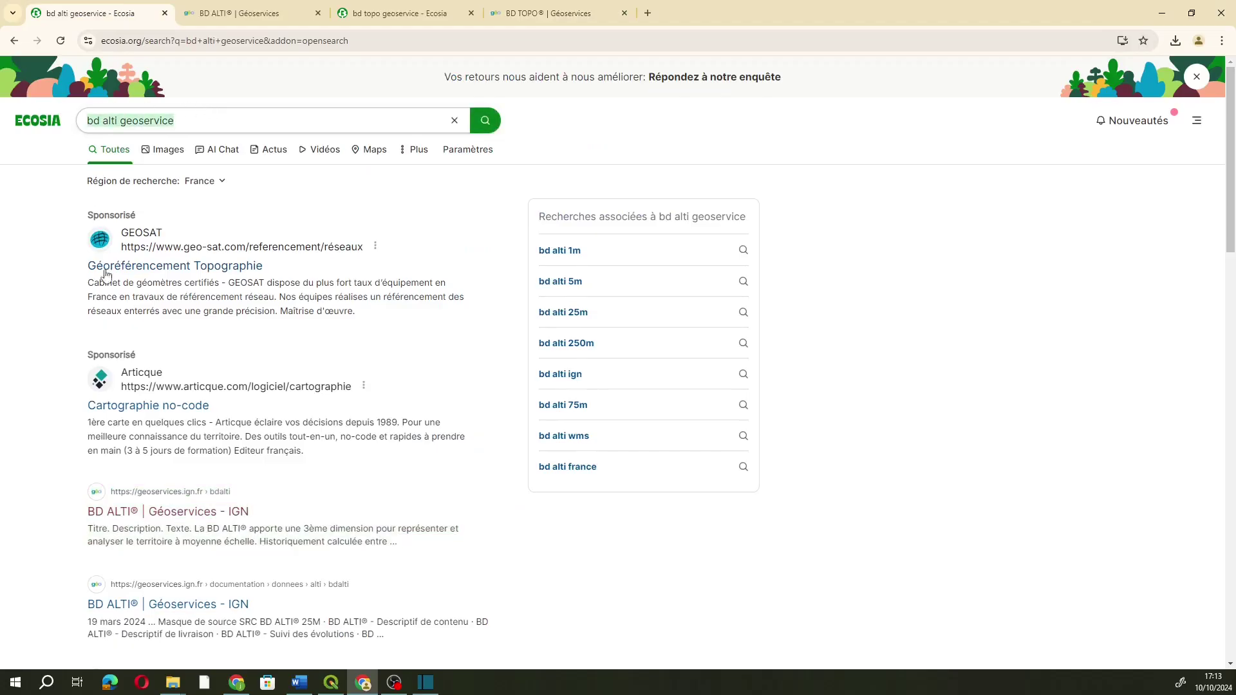
click(82, 519)
drag(82, 519, 333, 554)
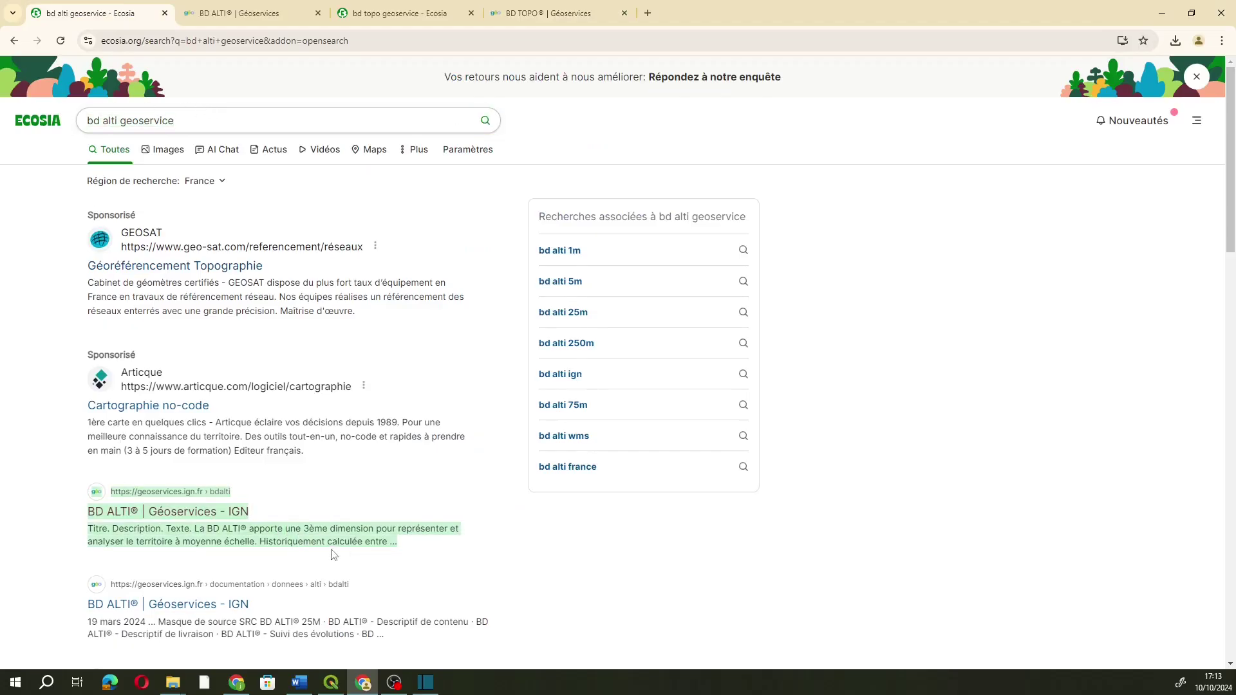
click(197, 10)
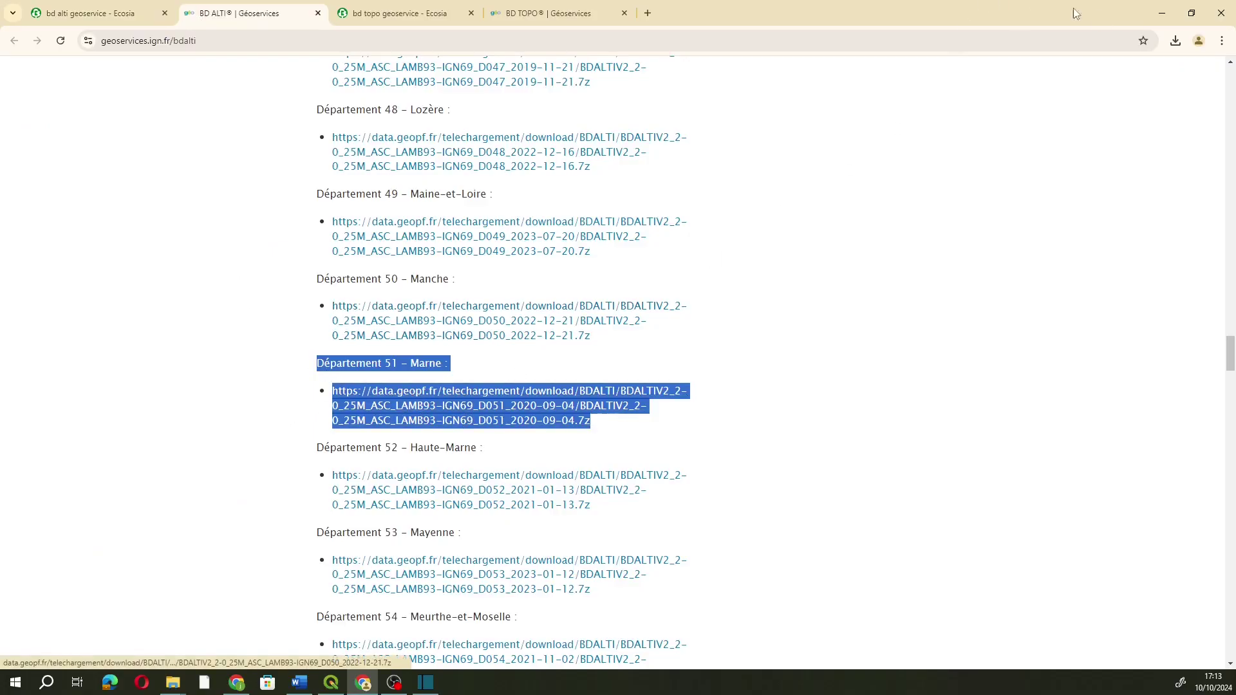
click(1161, 13)
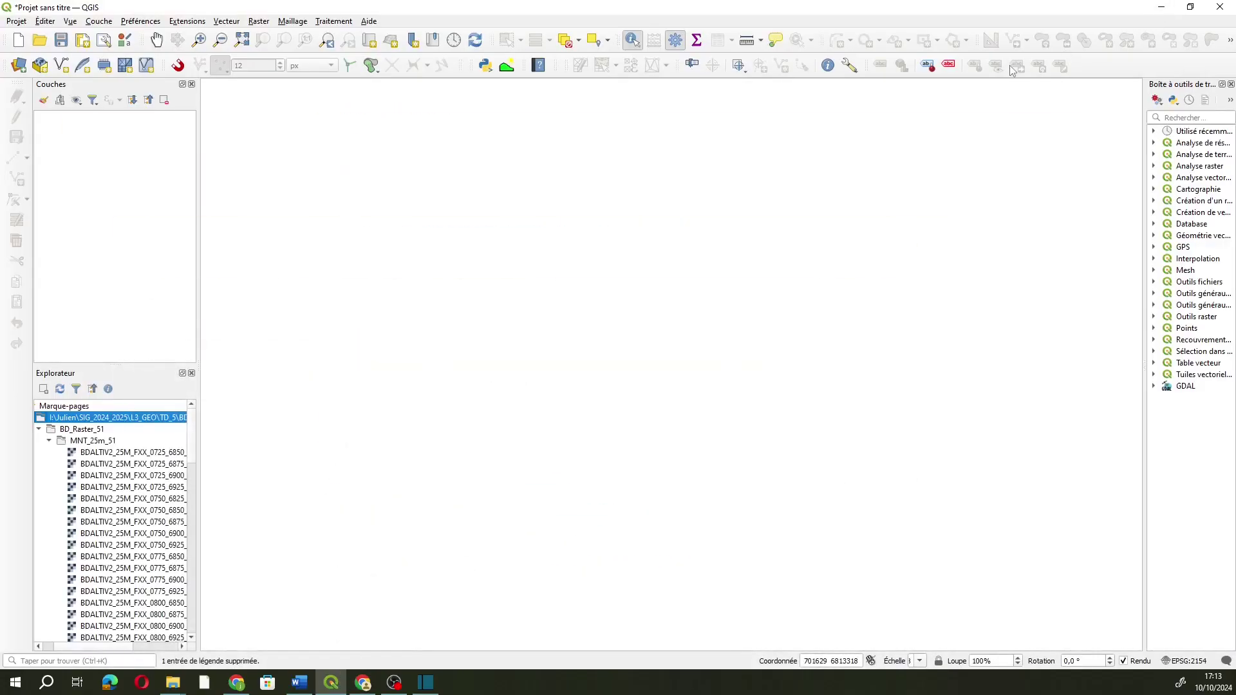
- Examine the full file names of the BDALTIV2_25M raster tiles in the MNT_25m_51 folder
mouse_move(194, 436)
mouse_down()
mouse_move(198, 458)
mouse_move(199, 433)
mouse_up()
click(76, 456)
click(91, 485)
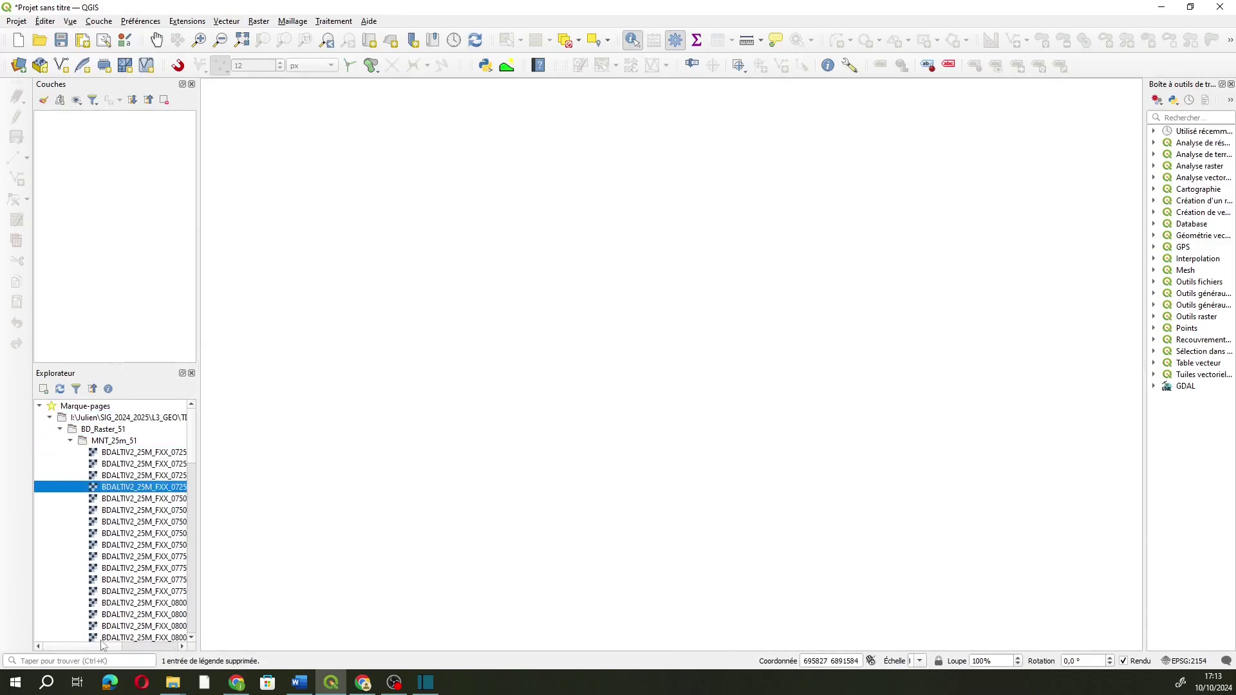
drag(104, 647, 179, 648)
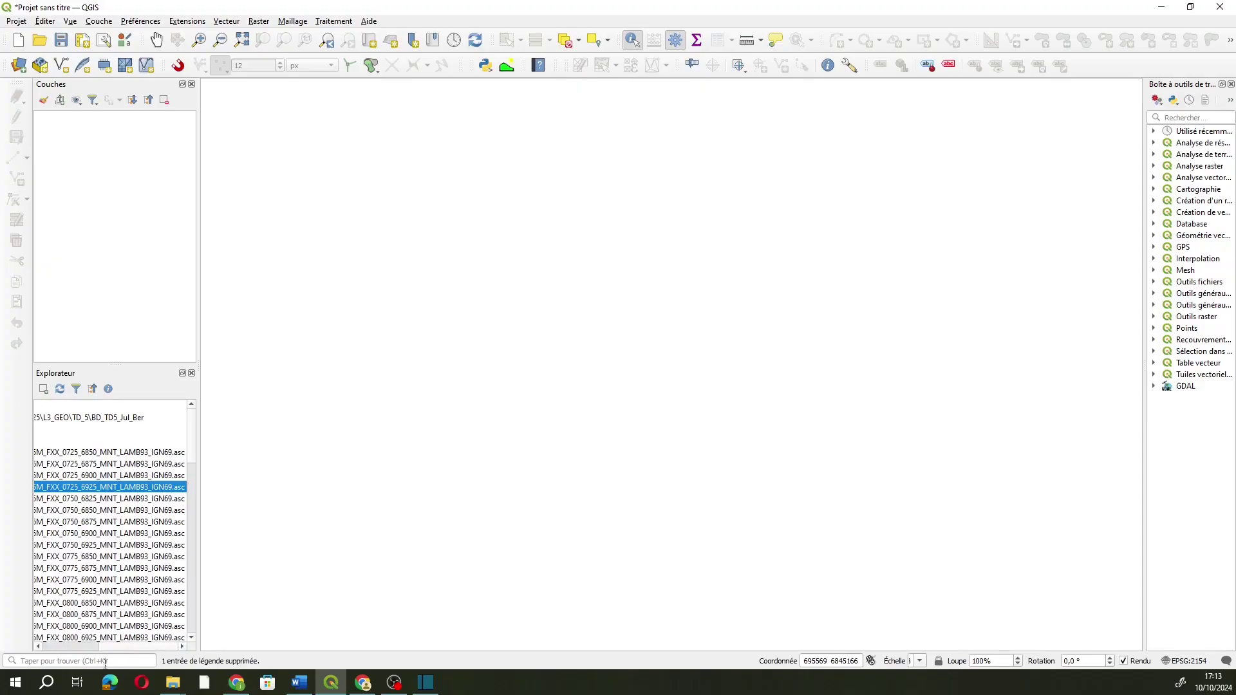
drag(126, 646, 65, 639)
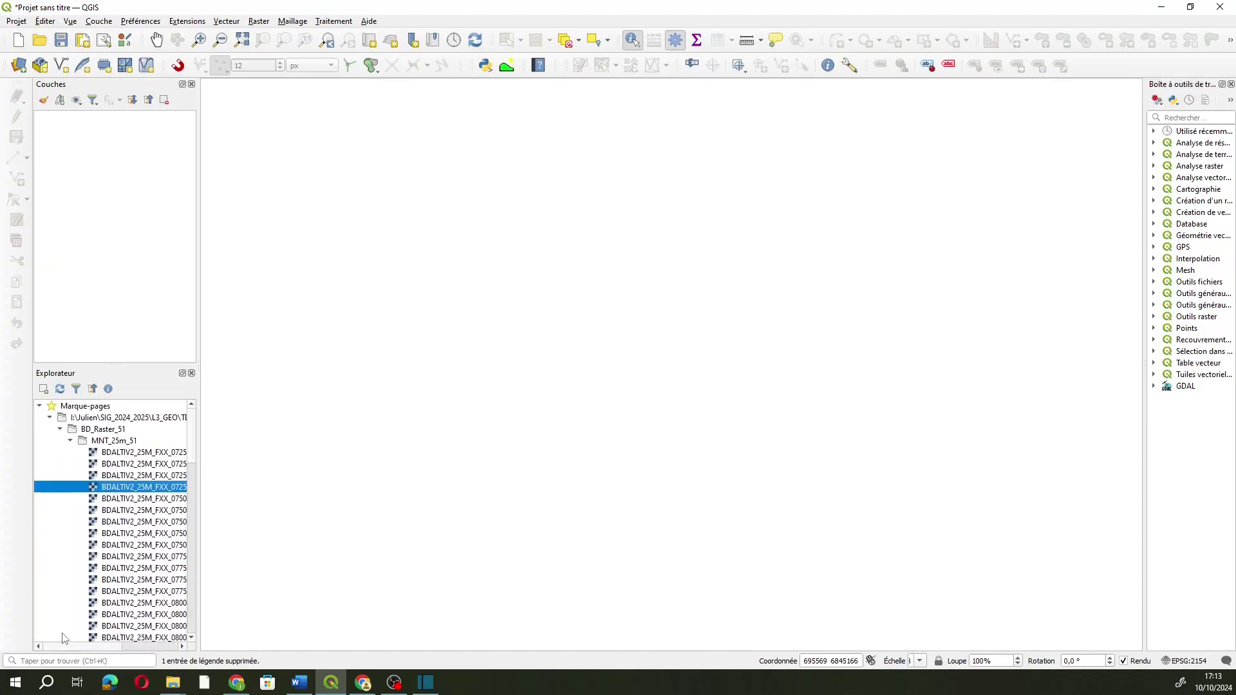
- Collapse the MNT_25m_51 folder and add dalles.shp from the Grille_MNT_25m folder to the map
click(71, 440)
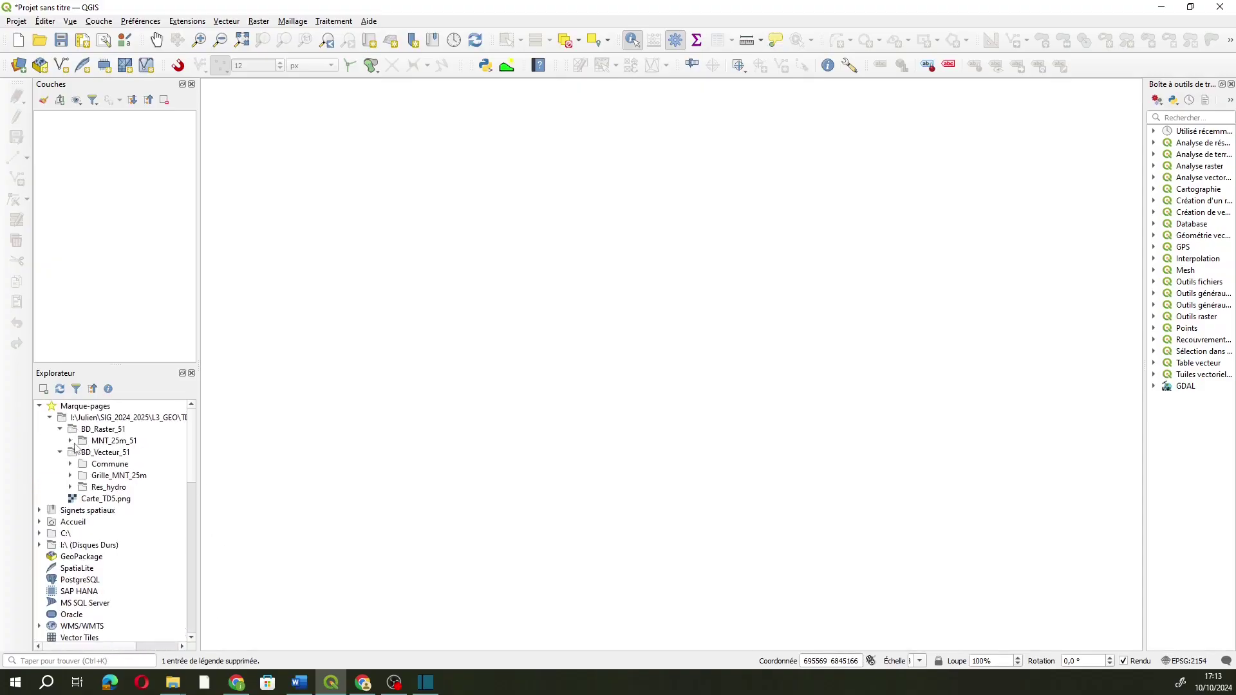
click(70, 476)
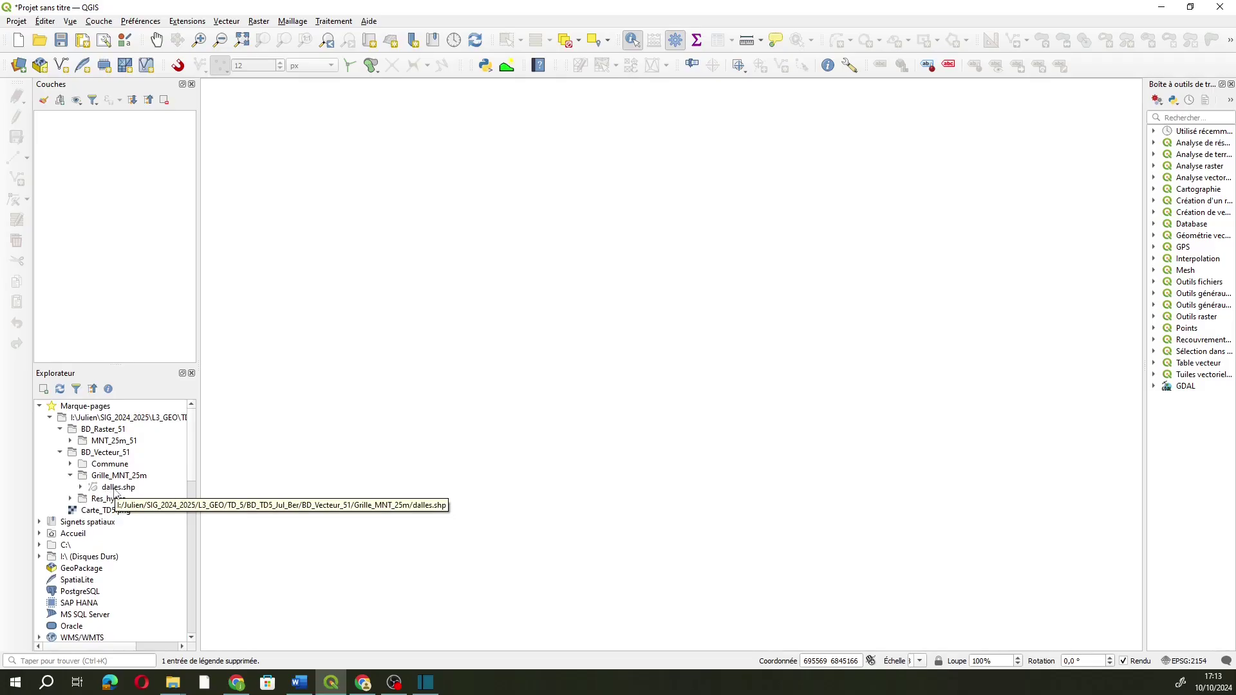
mouse_move(106, 489)
mouse_down()
mouse_move(371, 301)
mouse_move(662, 566)
mouse_up()
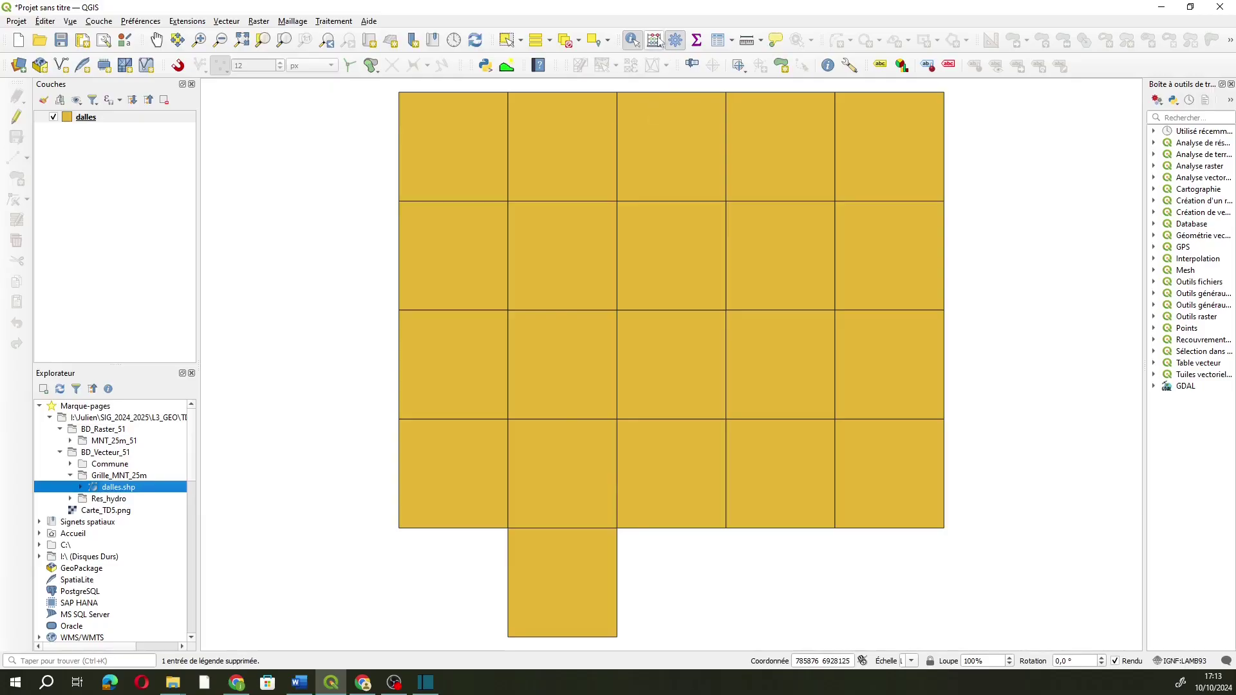
- Identify a grid tile in the second row and second column and compare its NOM_DALLE attribute with the MNT_25m_51 raster file names
click(546, 265)
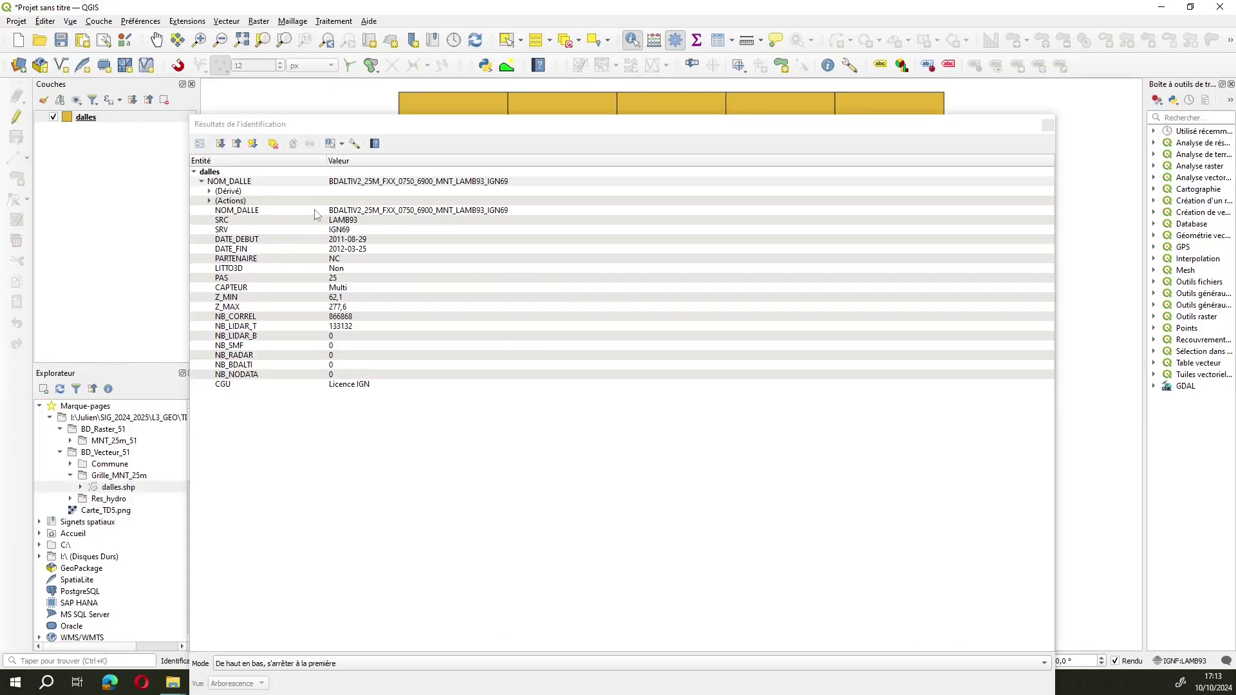
click(498, 221)
click(484, 172)
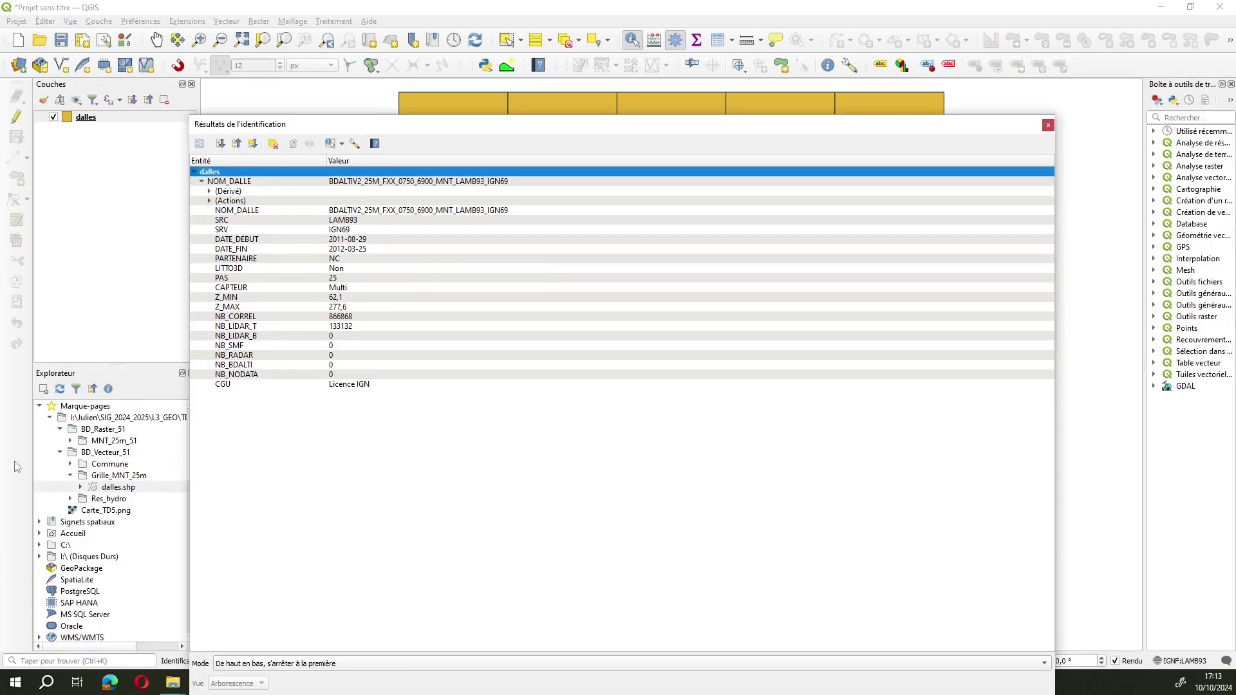
click(70, 441)
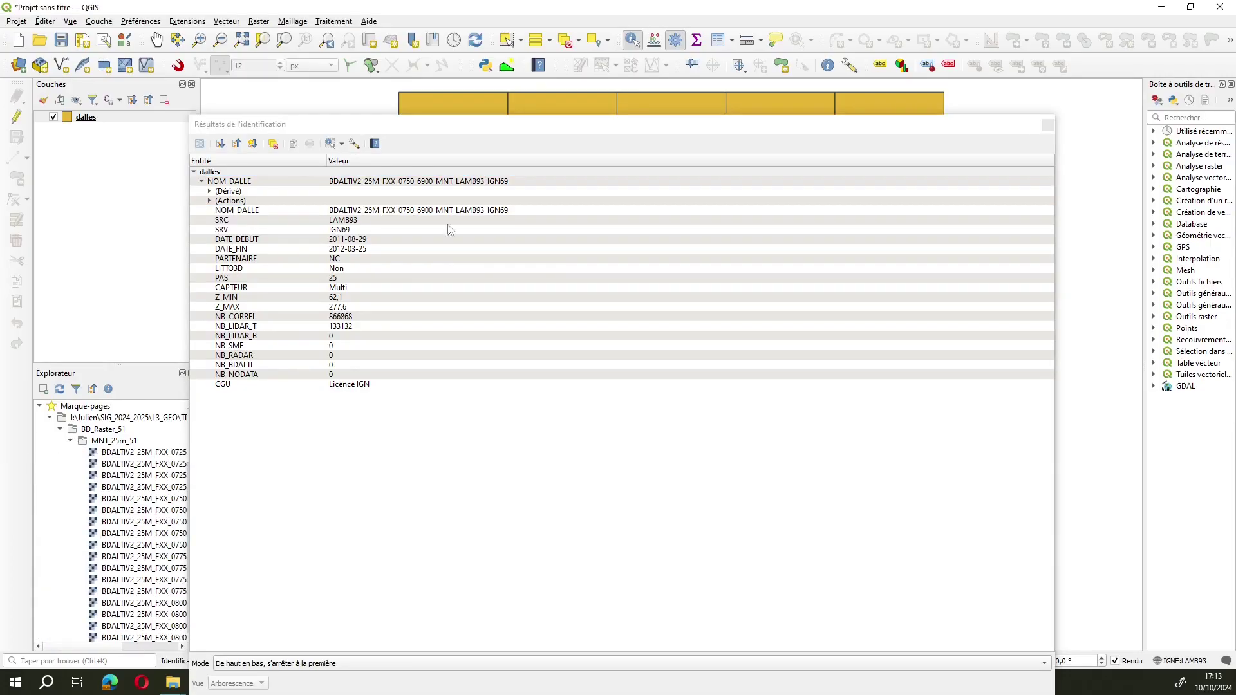
click(1055, 133)
click(1049, 126)
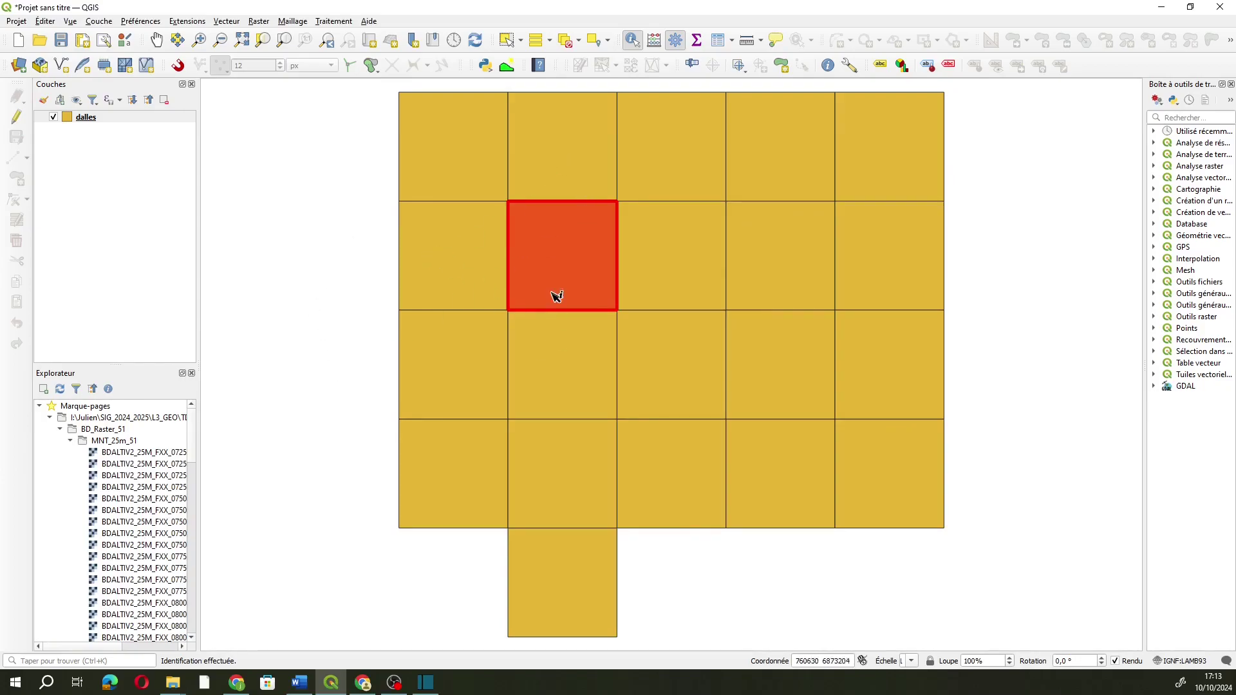
click(575, 292)
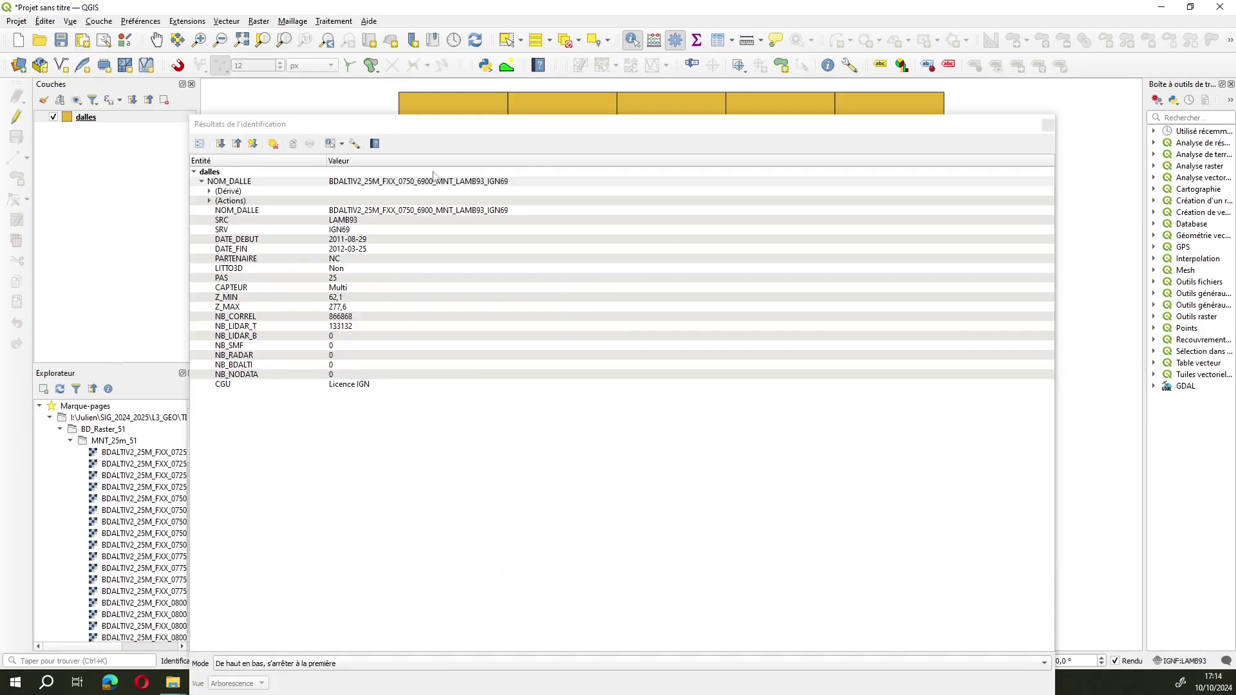
click(1048, 125)
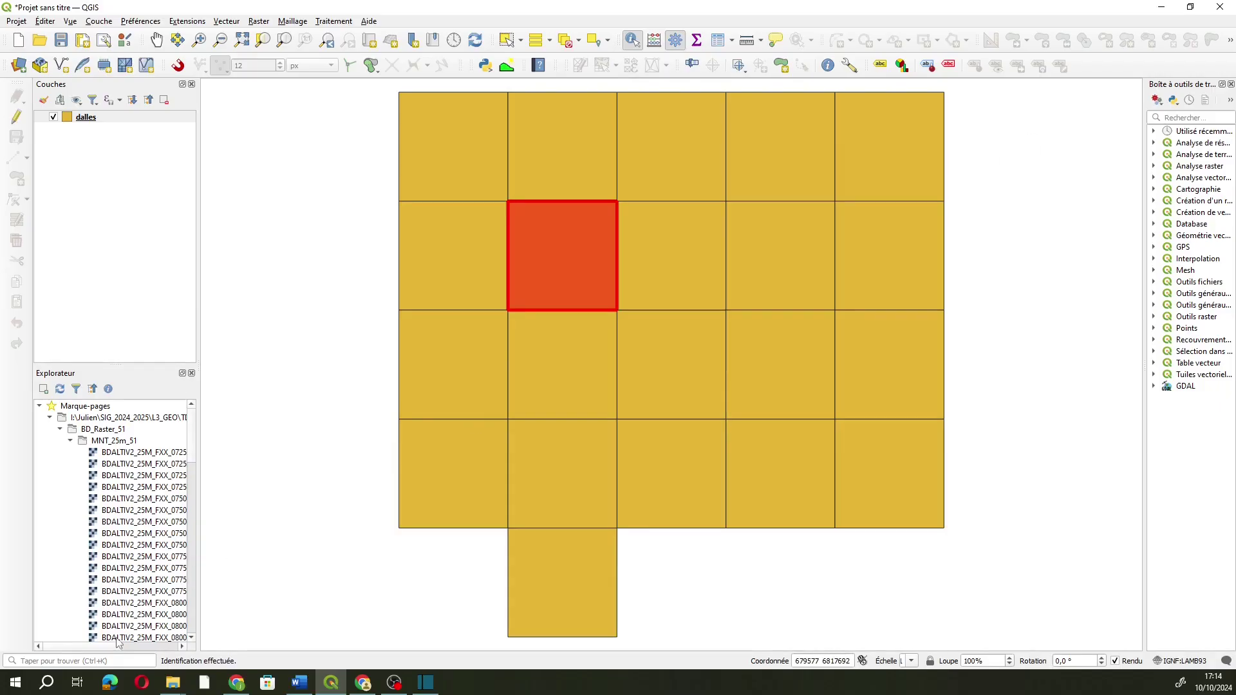
mouse_move(99, 647)
mouse_down()
mouse_move(187, 656)
mouse_move(82, 634)
mouse_up()
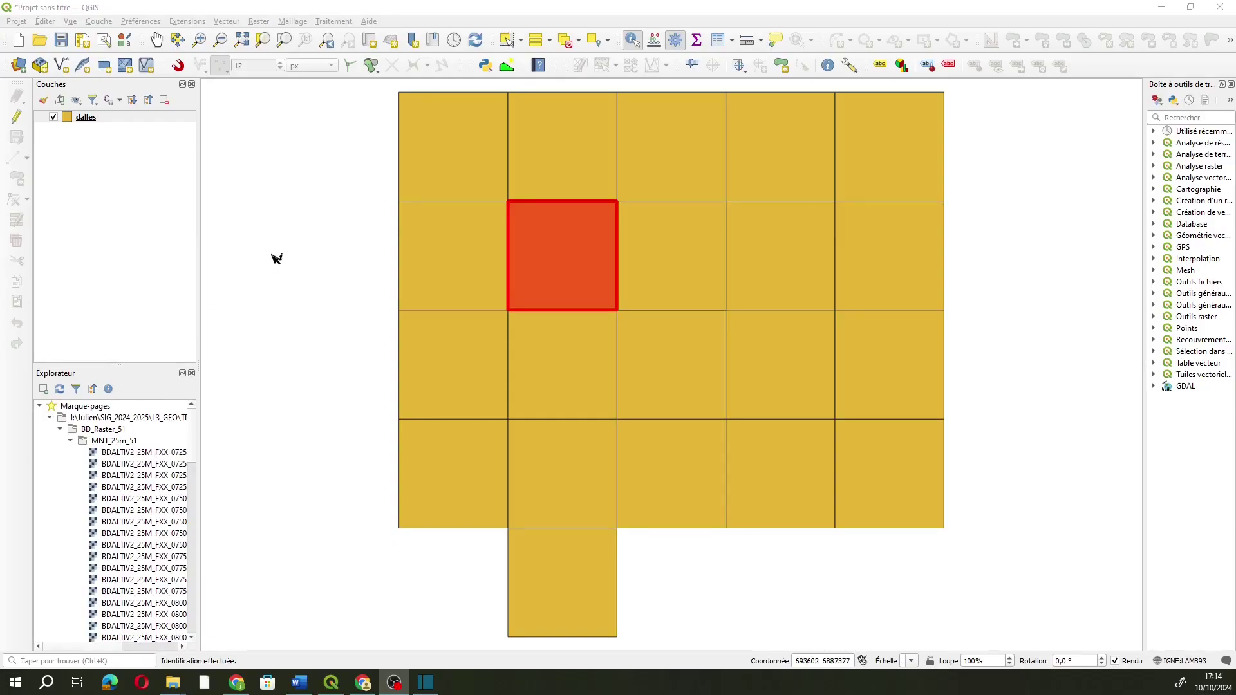
- Hide the dalles layer and add the TRONCON_HYDROGRAPHIQUE layer from the Res_hydro folder to the map
click(54, 118)
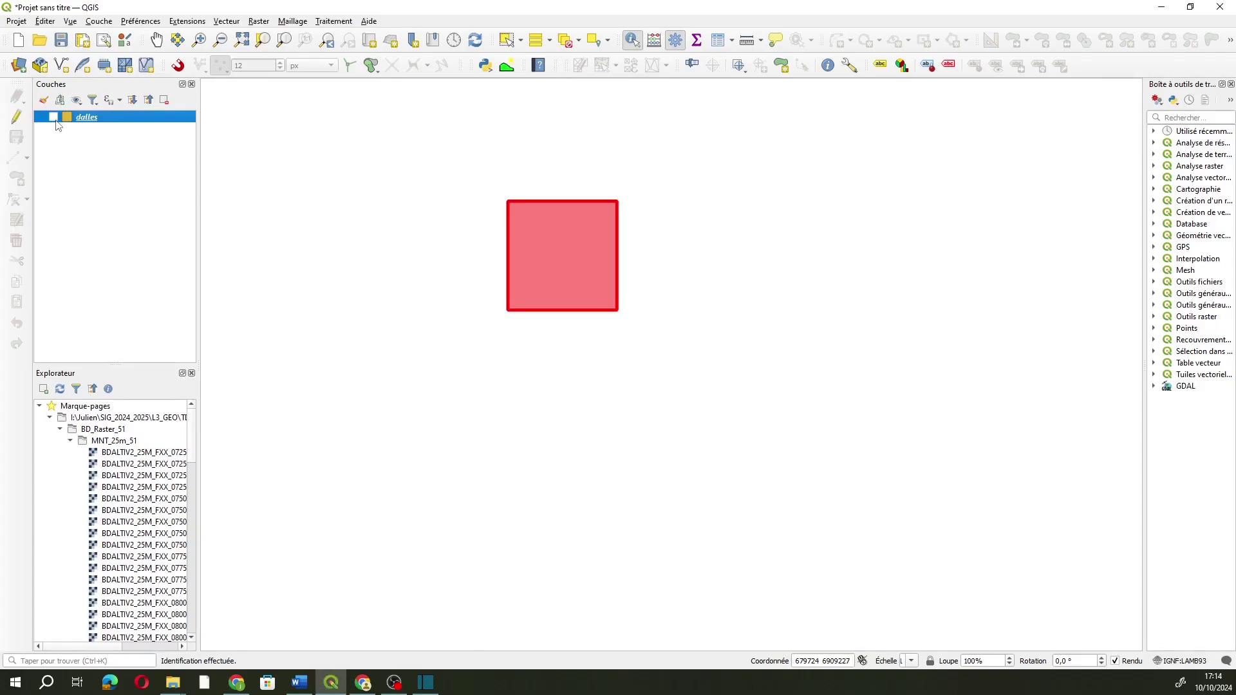
click(70, 440)
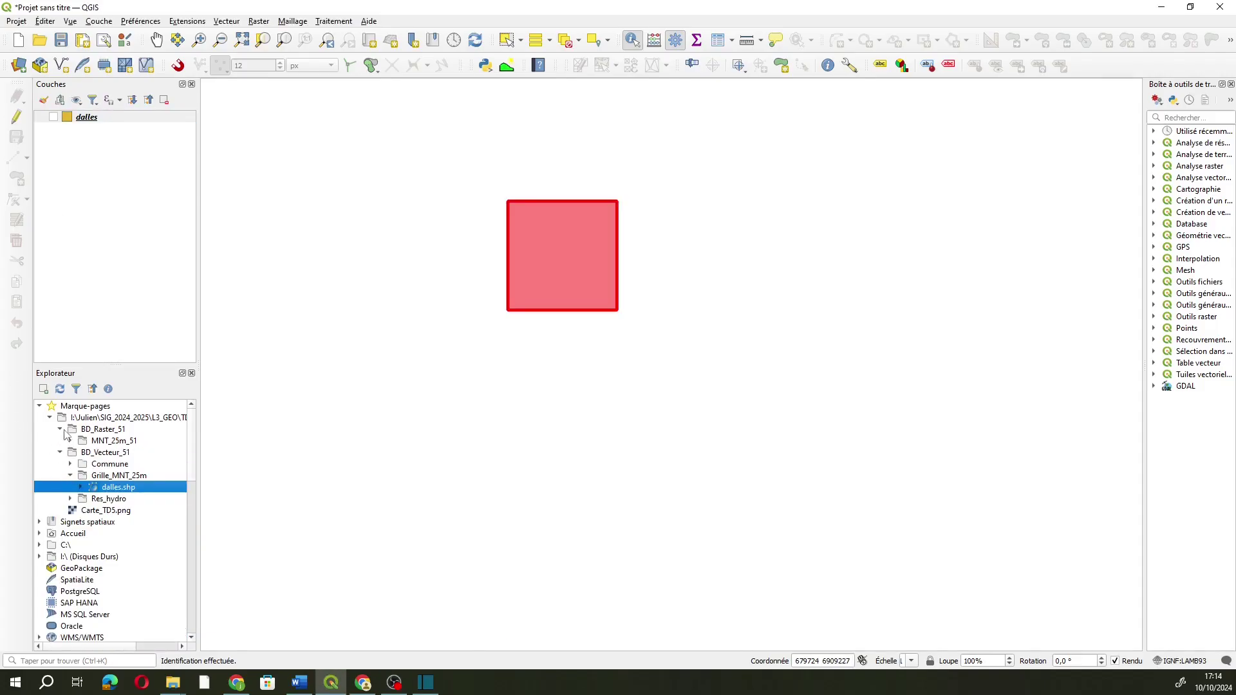
click(70, 475)
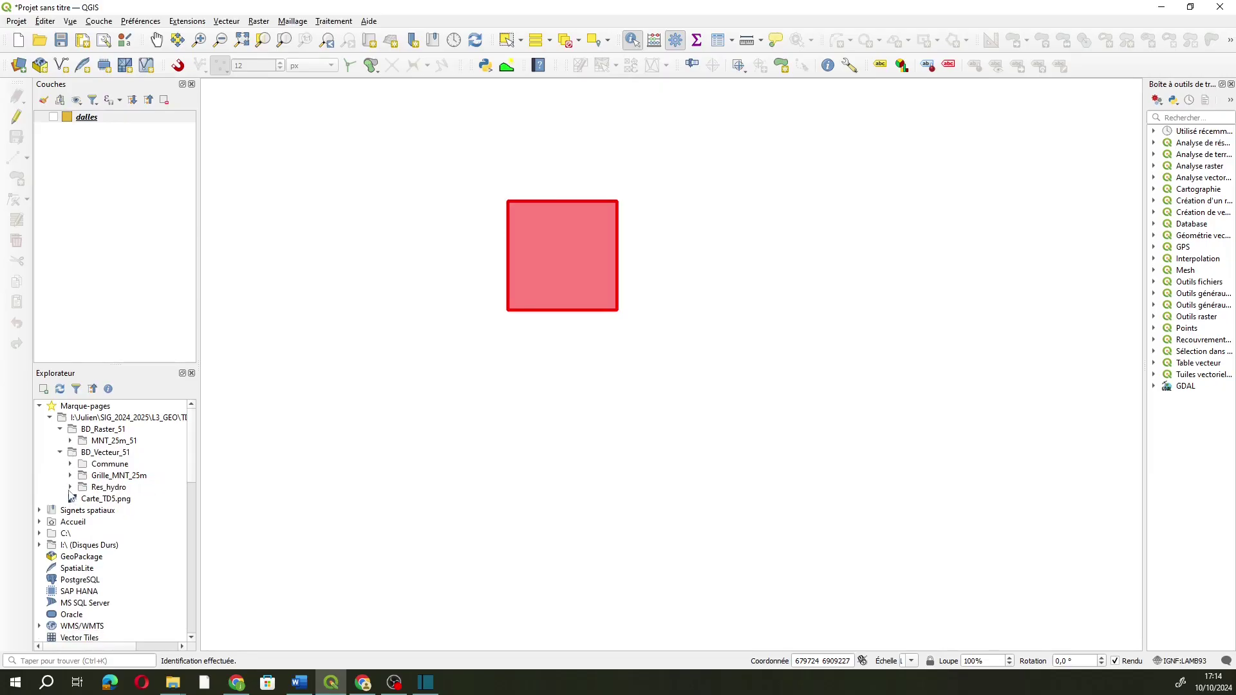
click(71, 488)
click(116, 502)
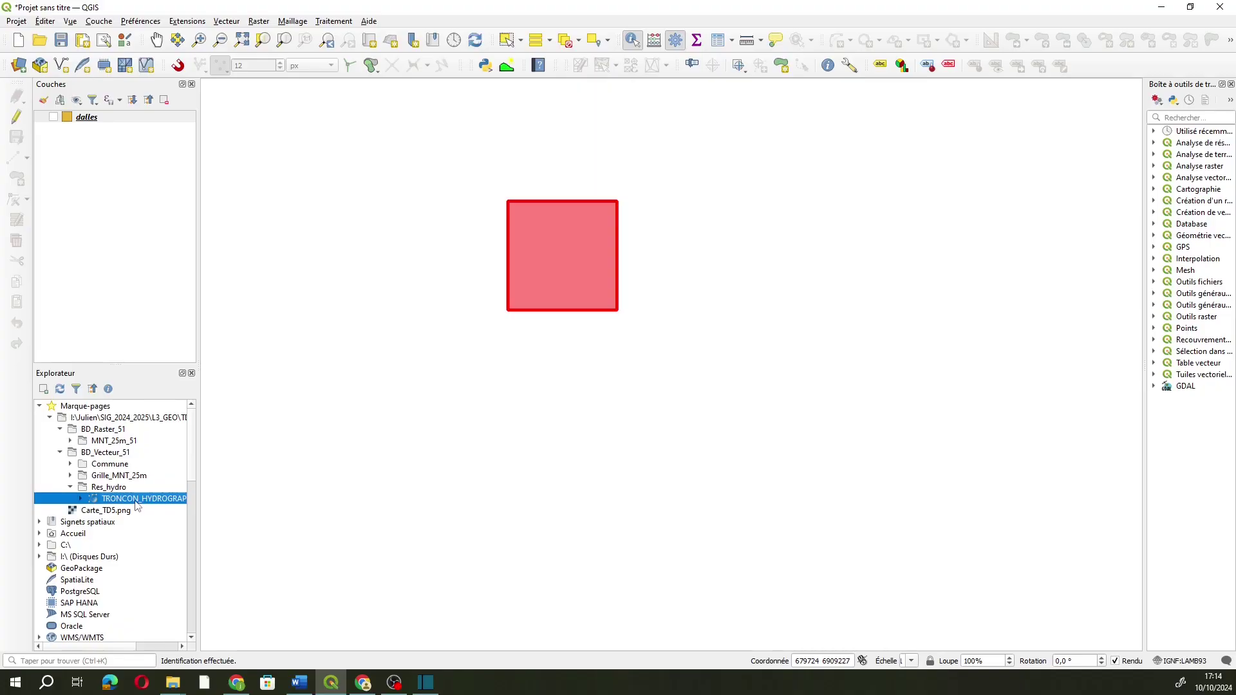
drag(137, 506, 128, 186)
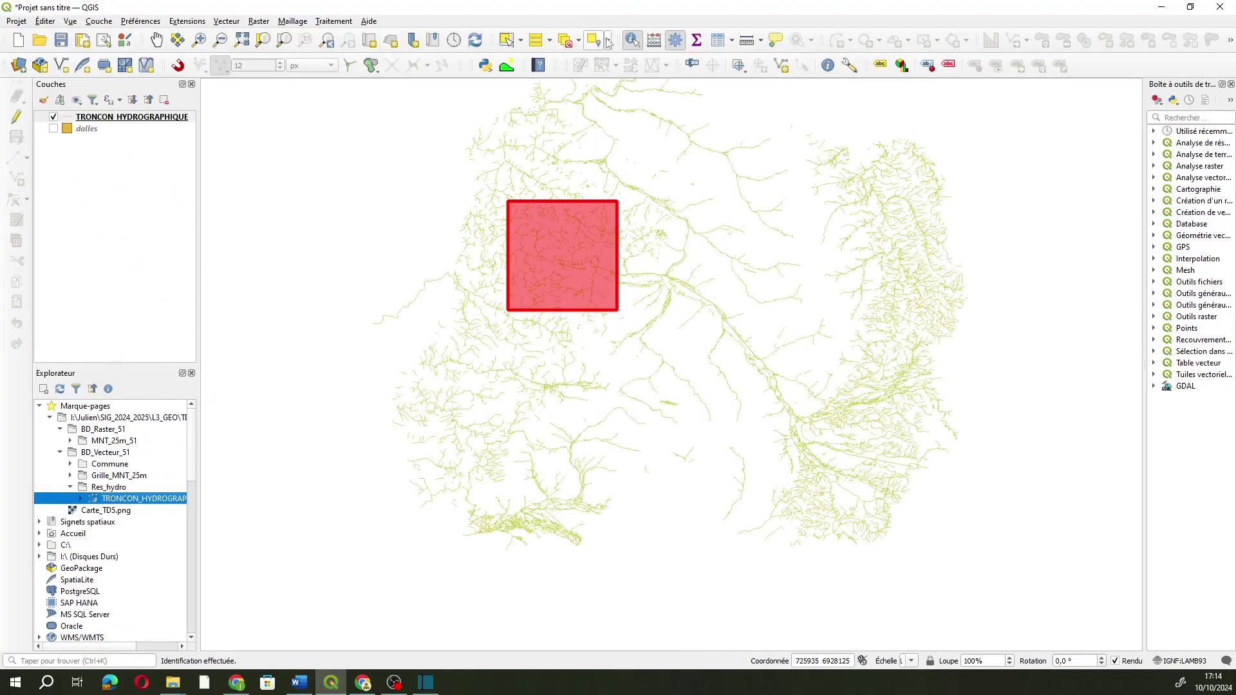
- Clear the red tile highlight and zoom the map to the TRONCON_HYDROGRAPHIQUE layer
click(422, 137)
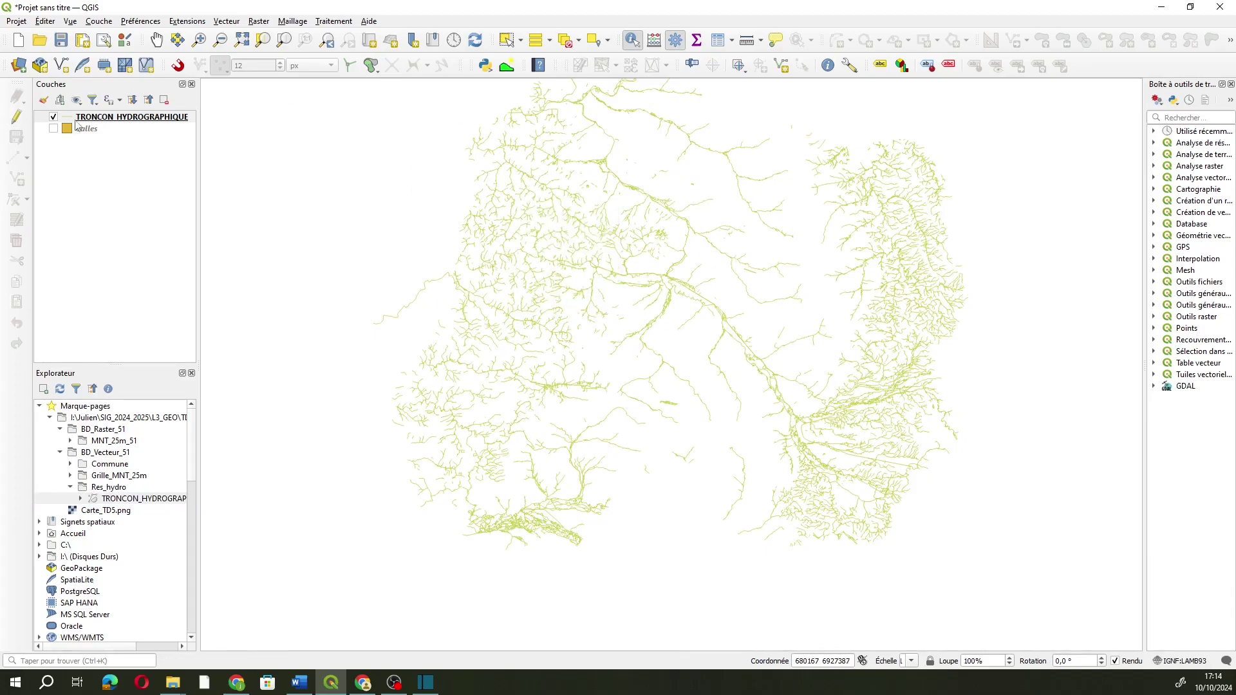
right_click(95, 120)
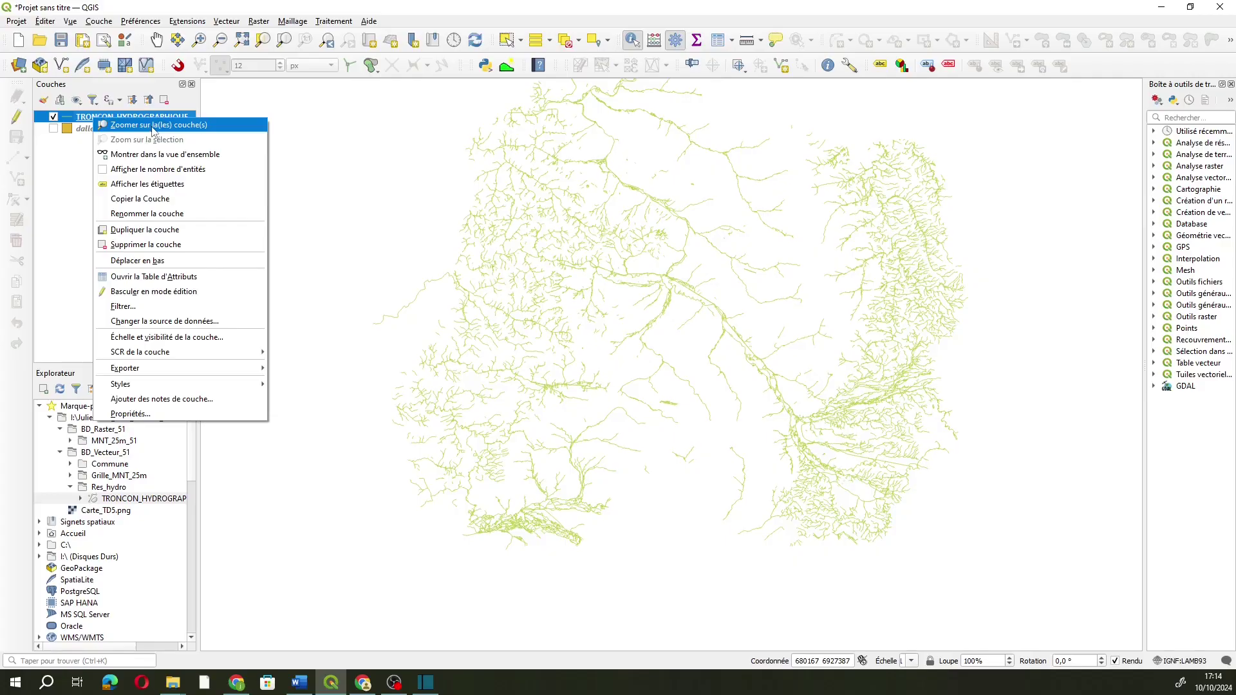
click(154, 125)
- Open the attribute table of TRONCON_HYDROGRAPHIQUE and examine its last columns, including the watercourse names in NOM_C_EAU
right_click(86, 122)
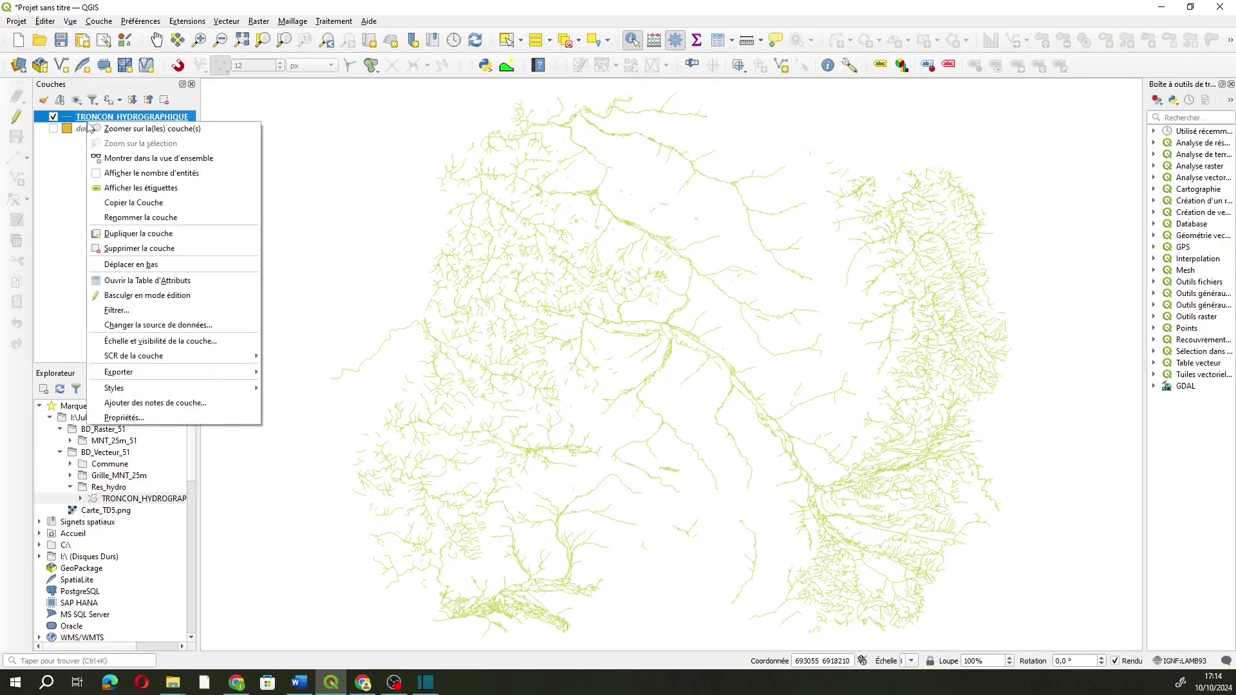
click(560, 335)
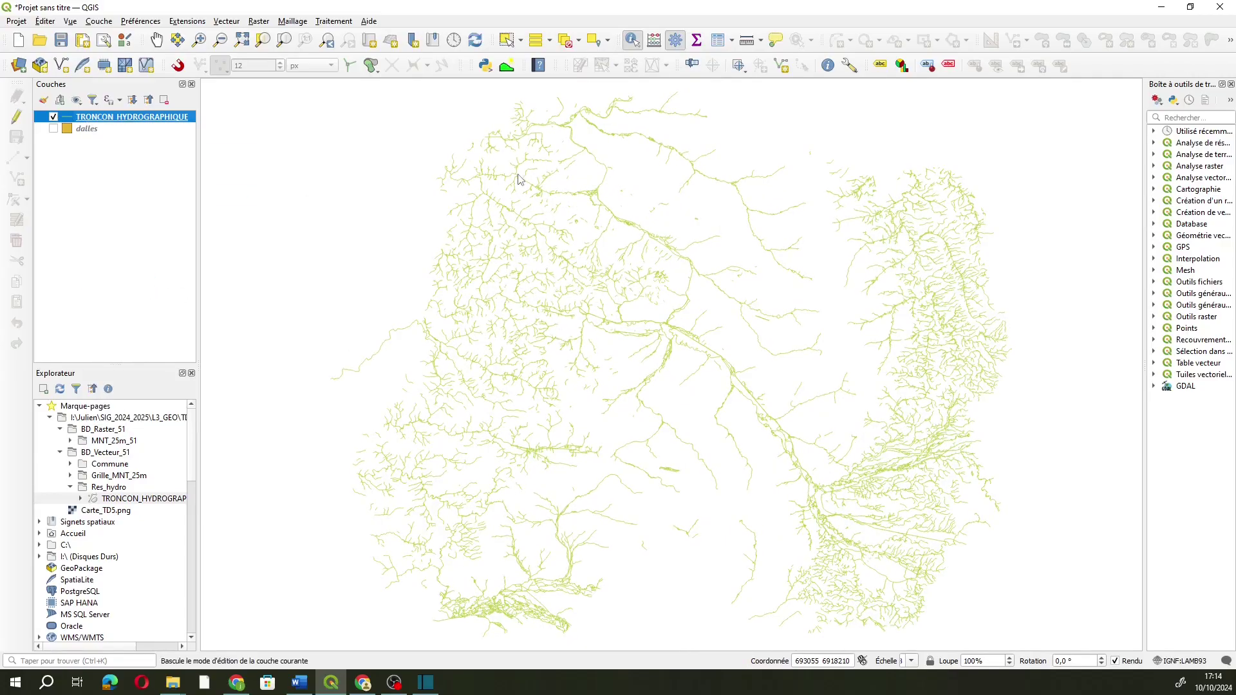
key(F6)
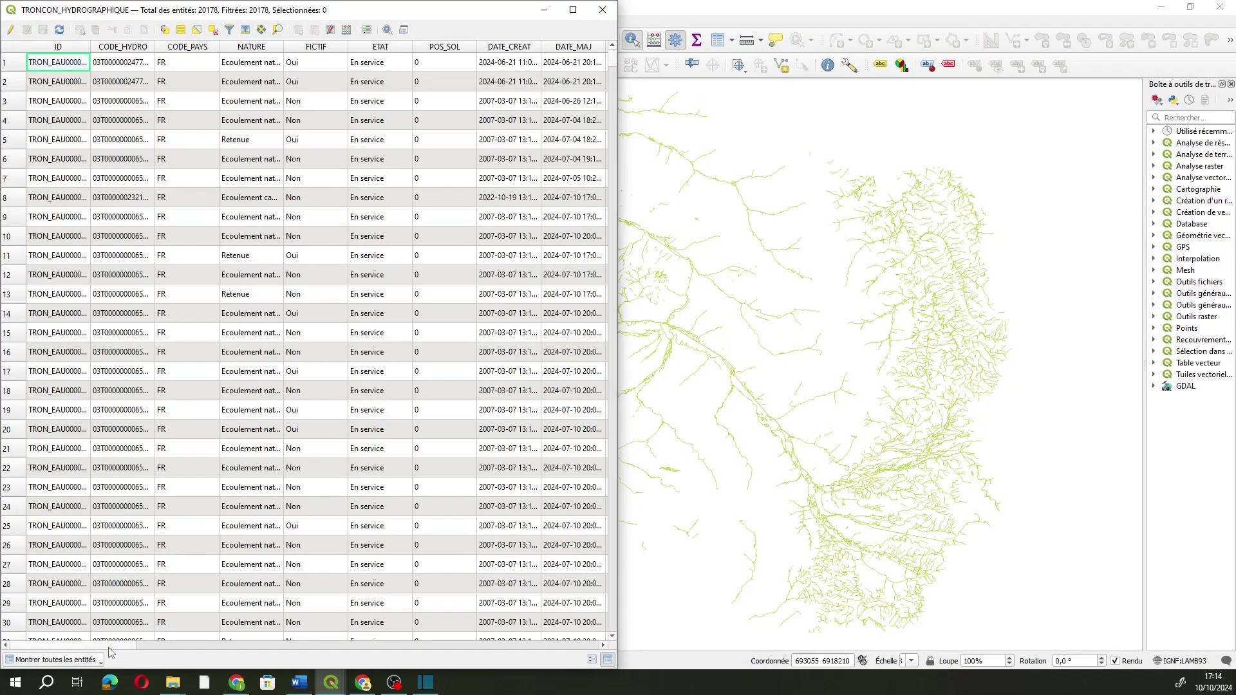
drag(111, 652, 591, 601)
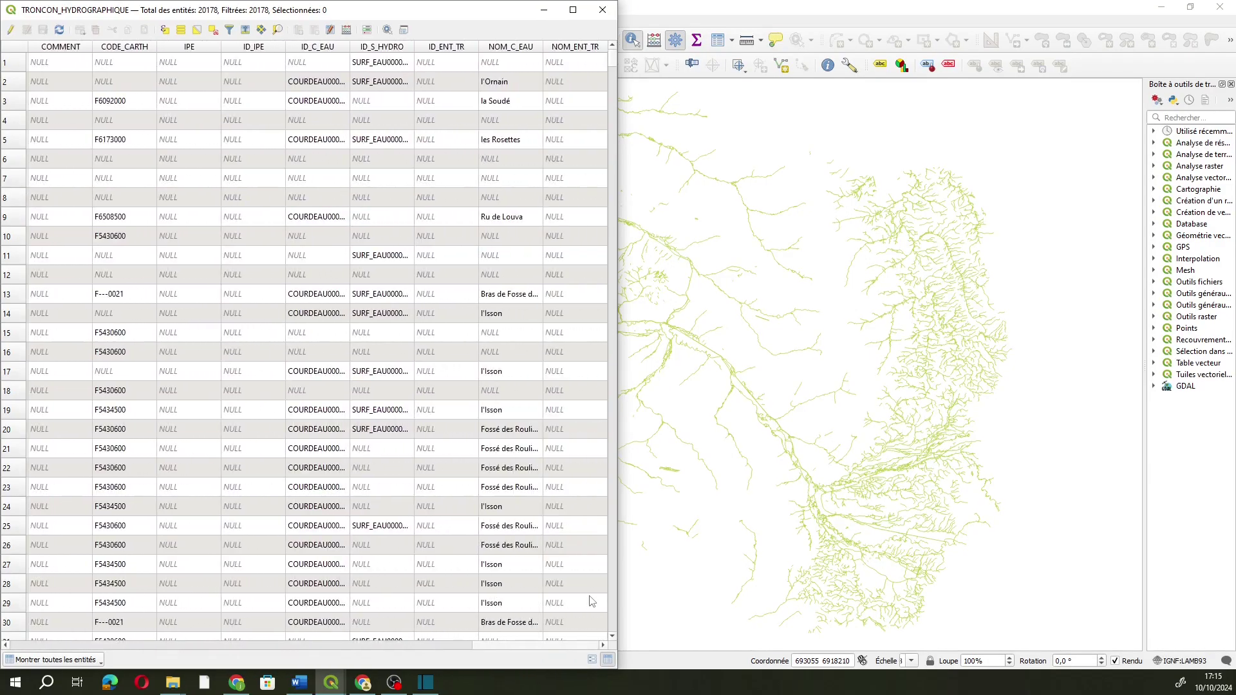
- Sort the TRONCON_HYDROGRAPHIQUE attribute table by NOM_C_EAU and look through the watercourse names
click(499, 47)
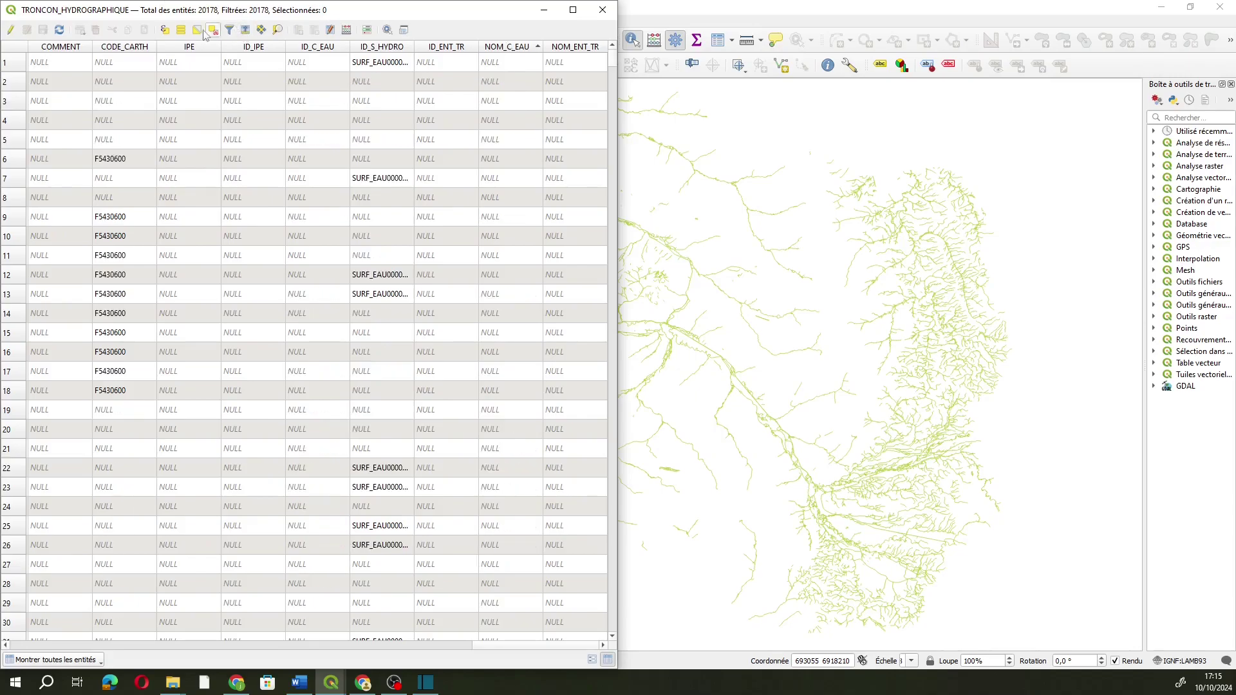
drag(614, 61, 638, 515)
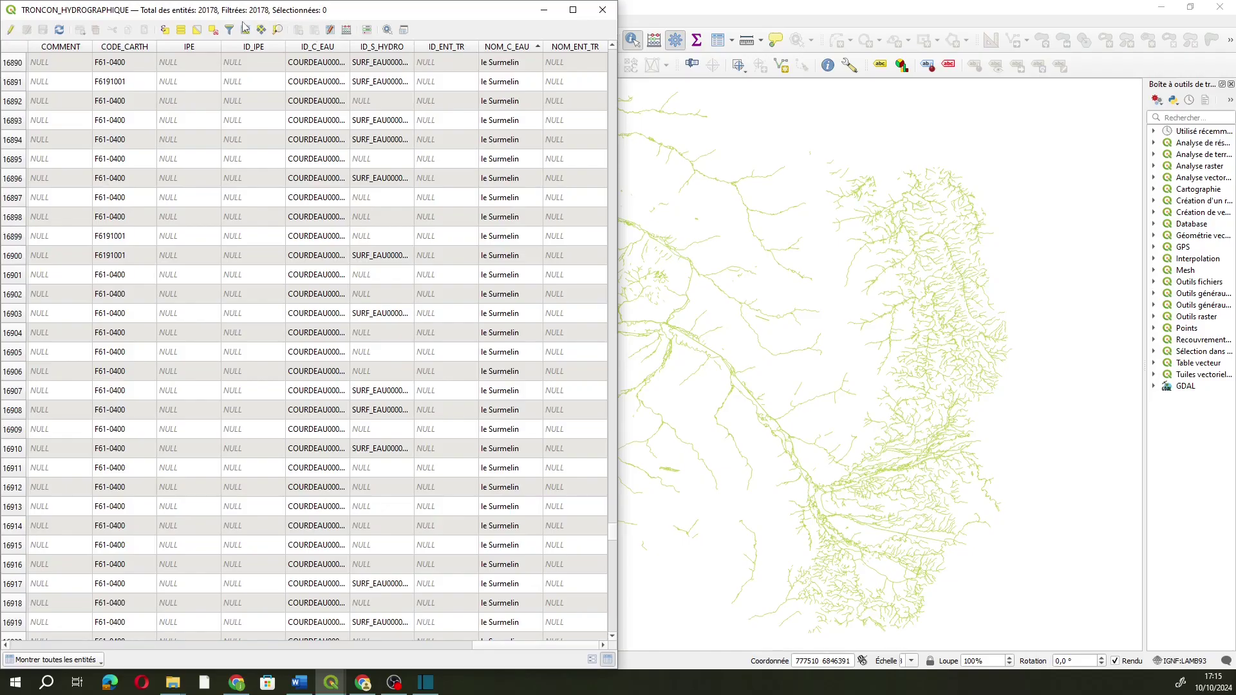
- Start a selection by expression on TRONCON_HYDROGRAPHIQUE with the field "NOM_C_EAU" followed by the equals operator
click(165, 30)
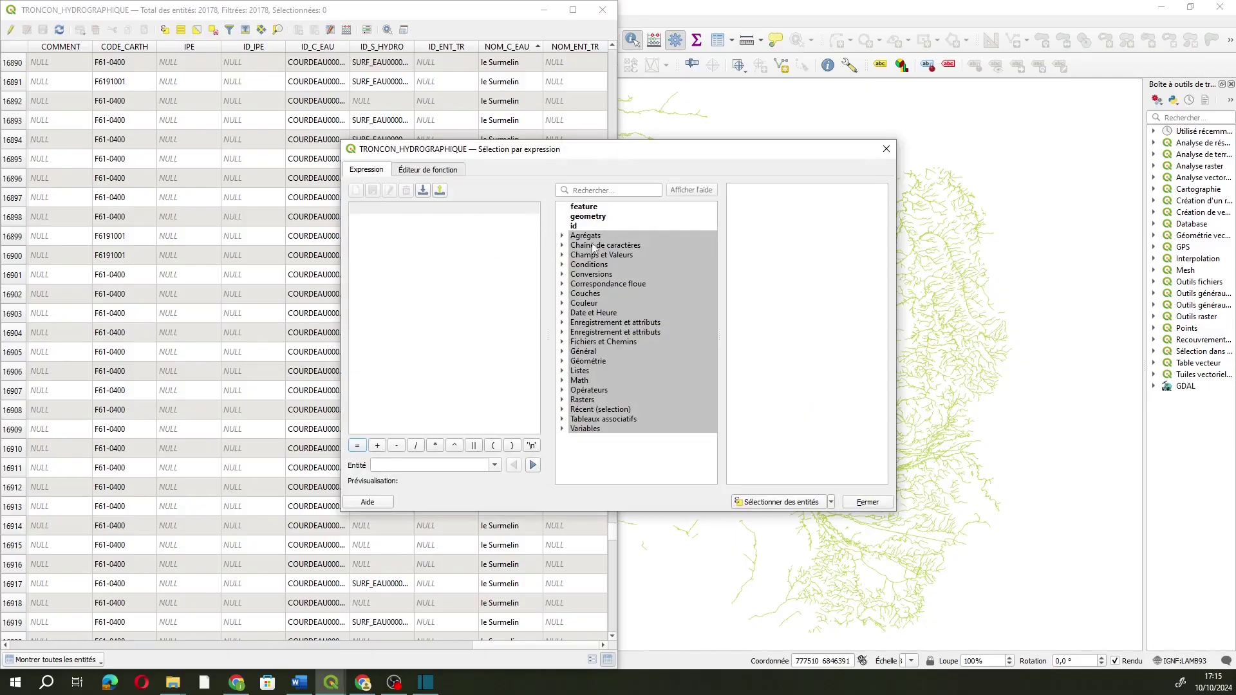
click(563, 246)
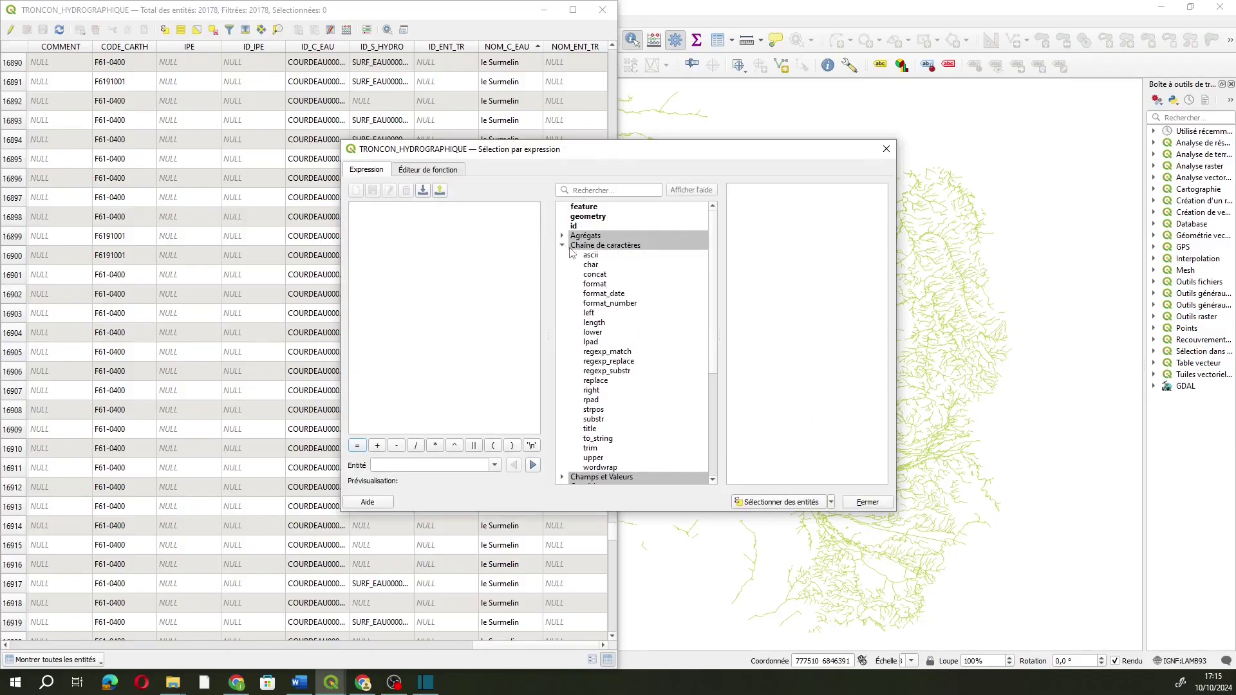
click(571, 247)
click(562, 245)
click(562, 255)
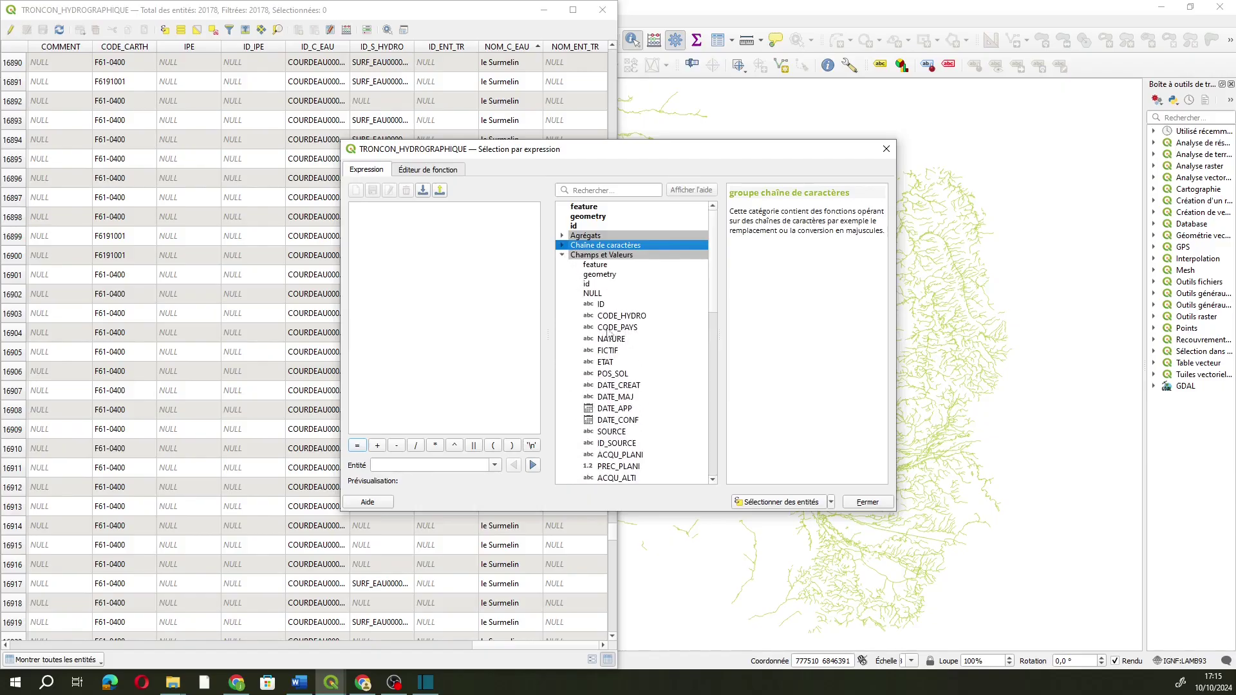
scroll(607, 333, down, 3)
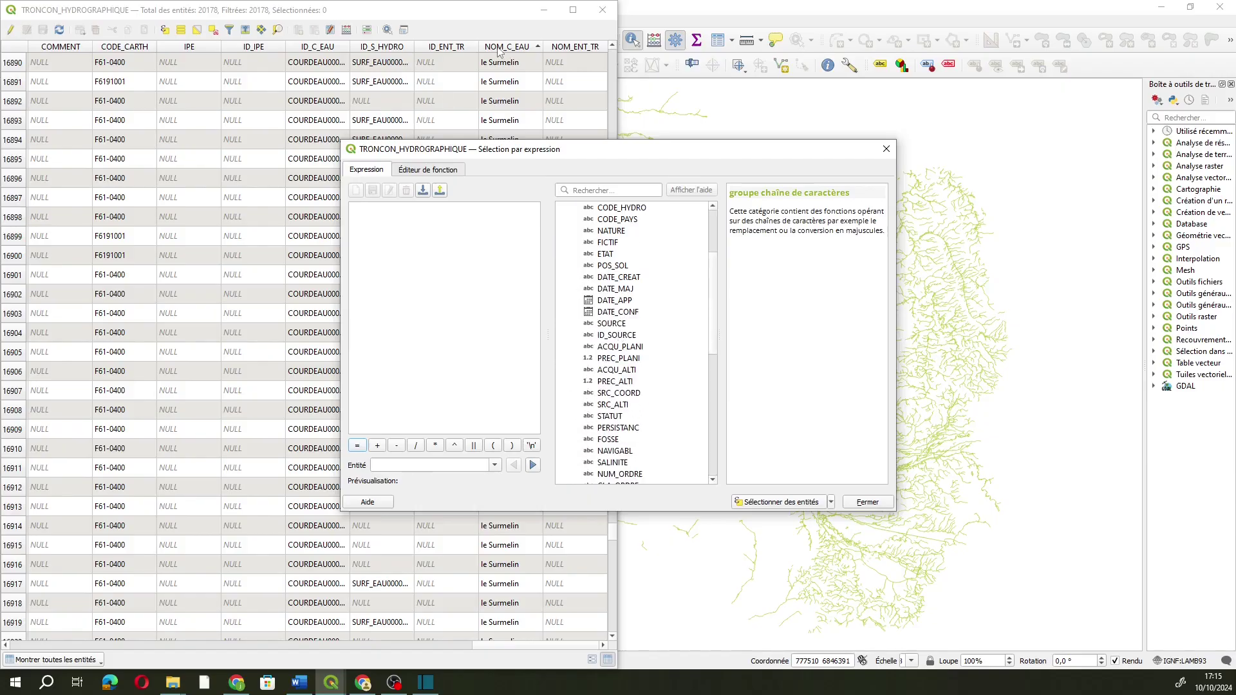
scroll(641, 400, down, 10)
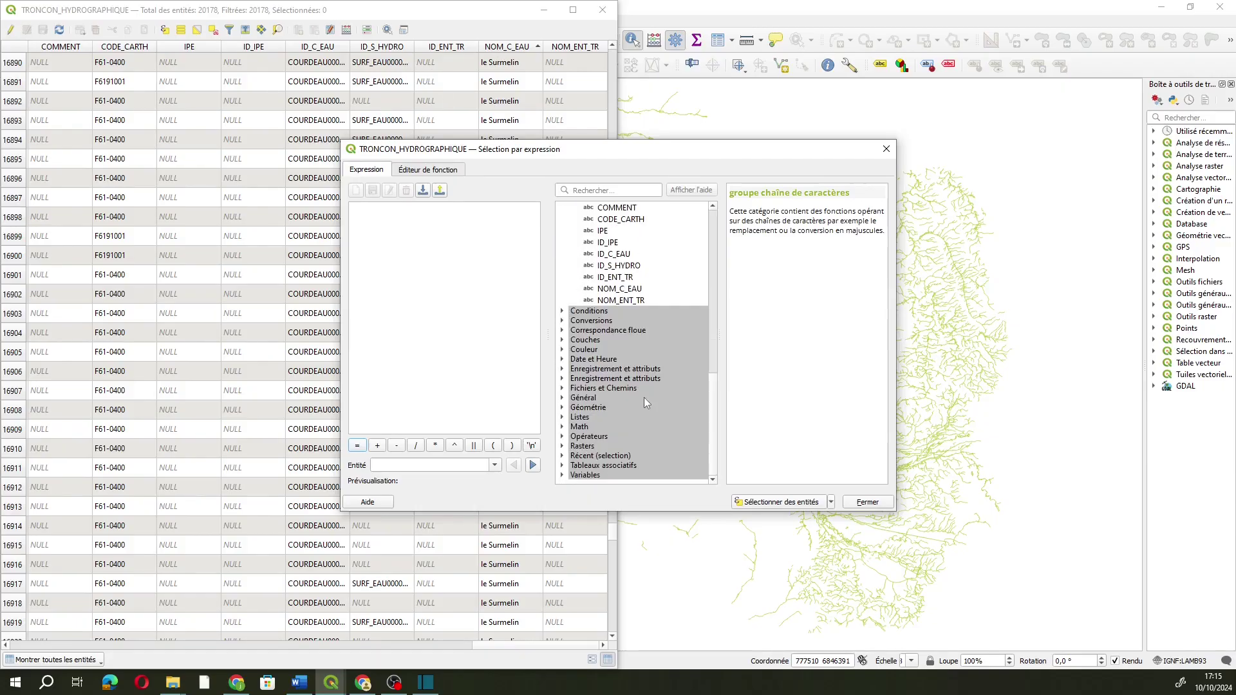
scroll(644, 396, up, 4)
double_click(616, 416)
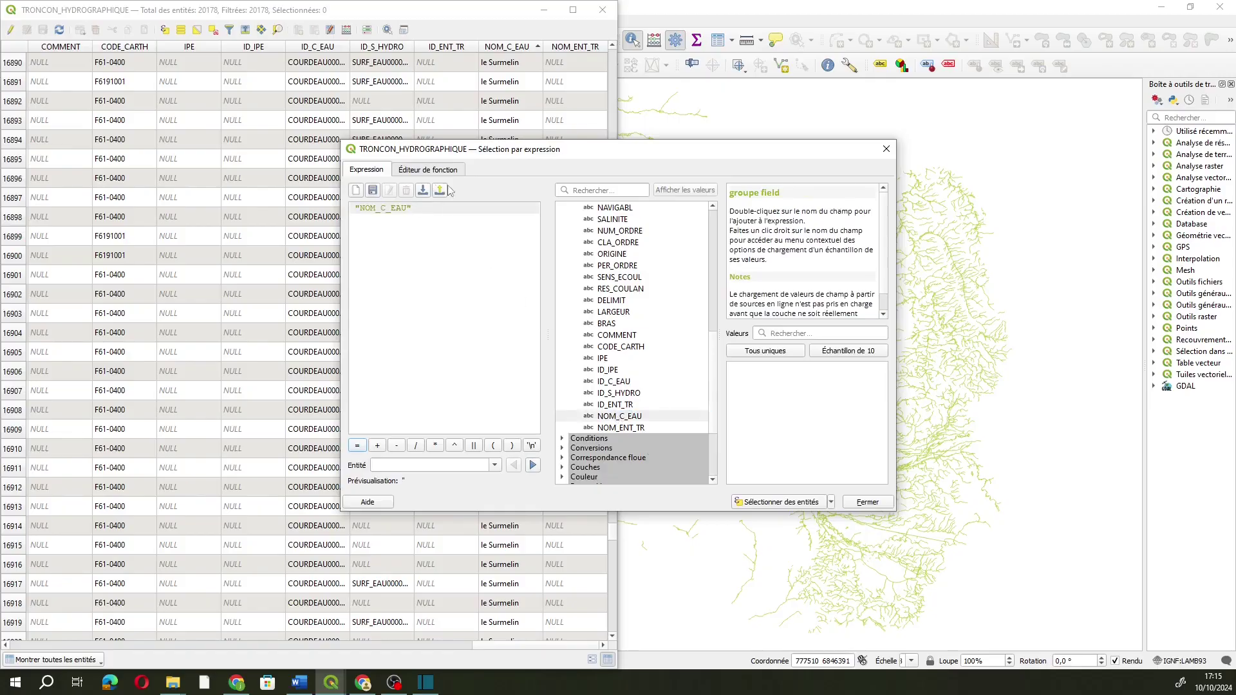
text(=)
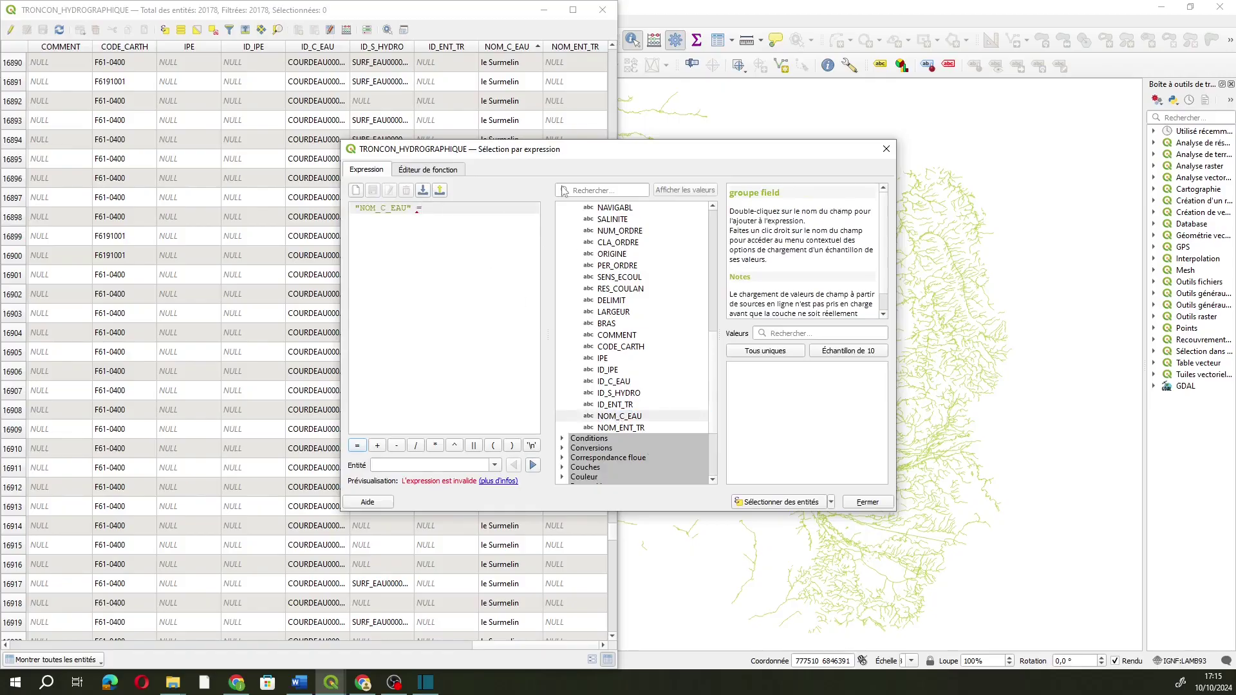
- Insert the sample value 'Aqueduc de la Dhuis', replace it with 'La Livre' in the expression, and run the selection
click(840, 356)
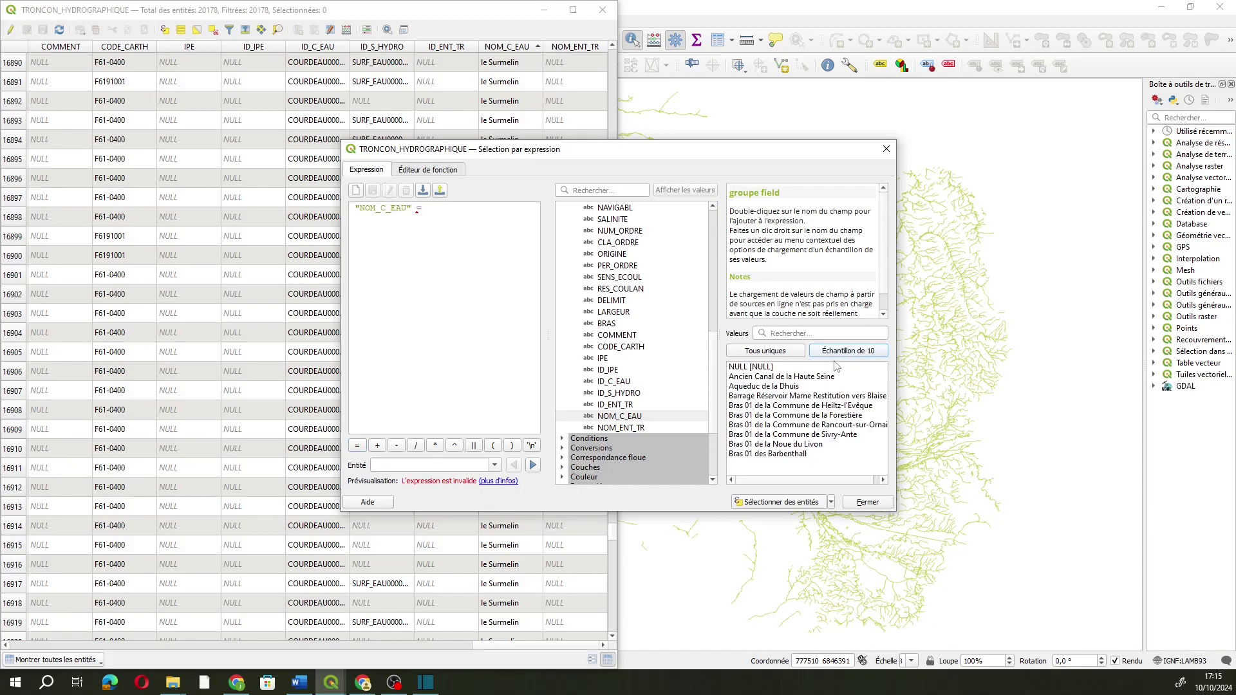
double_click(763, 386)
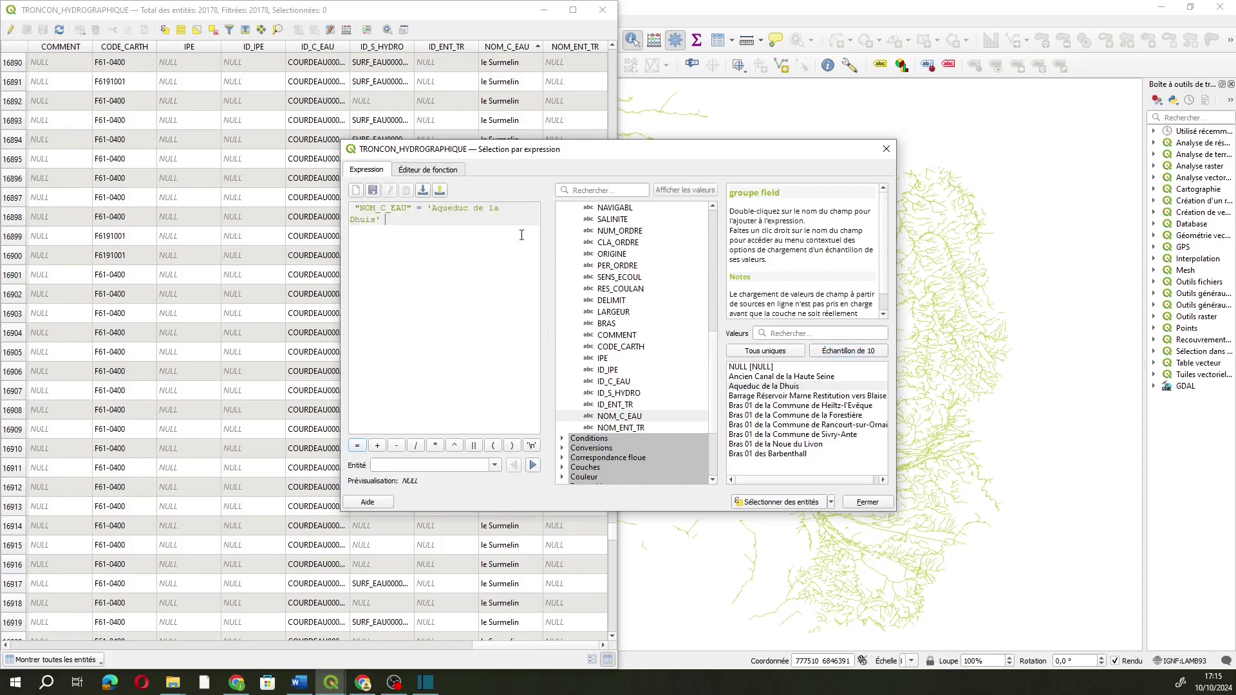
drag(433, 208, 377, 221)
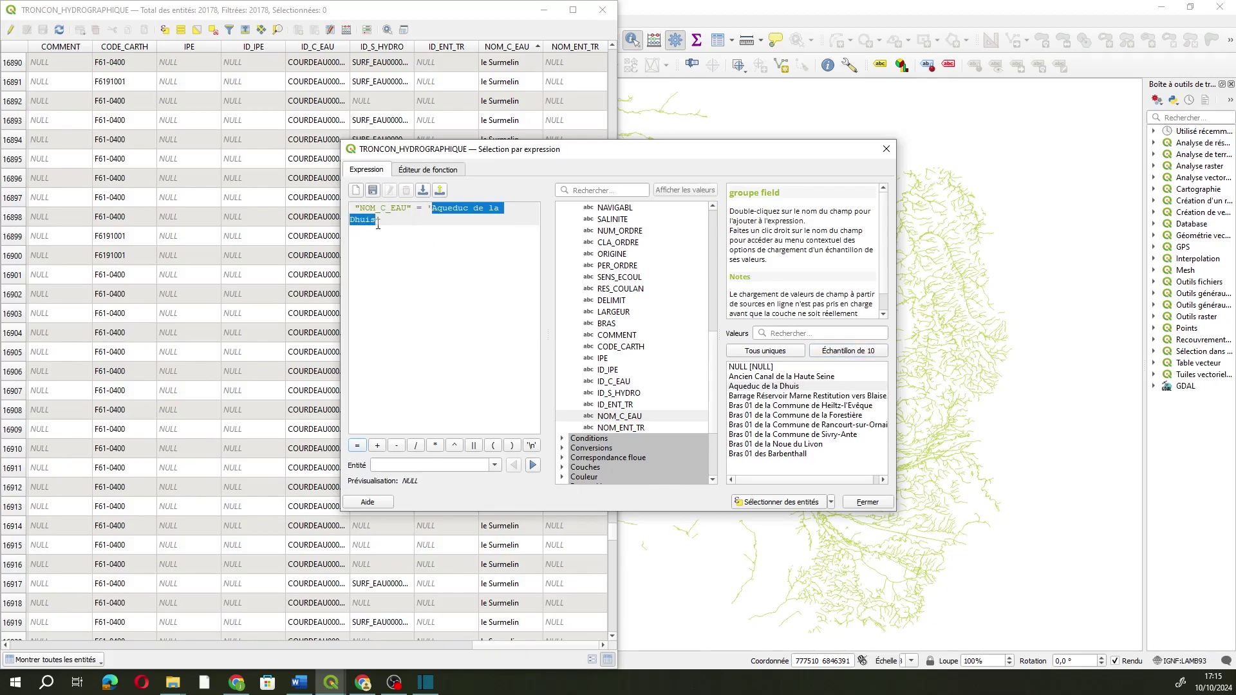
key(BackSpace)
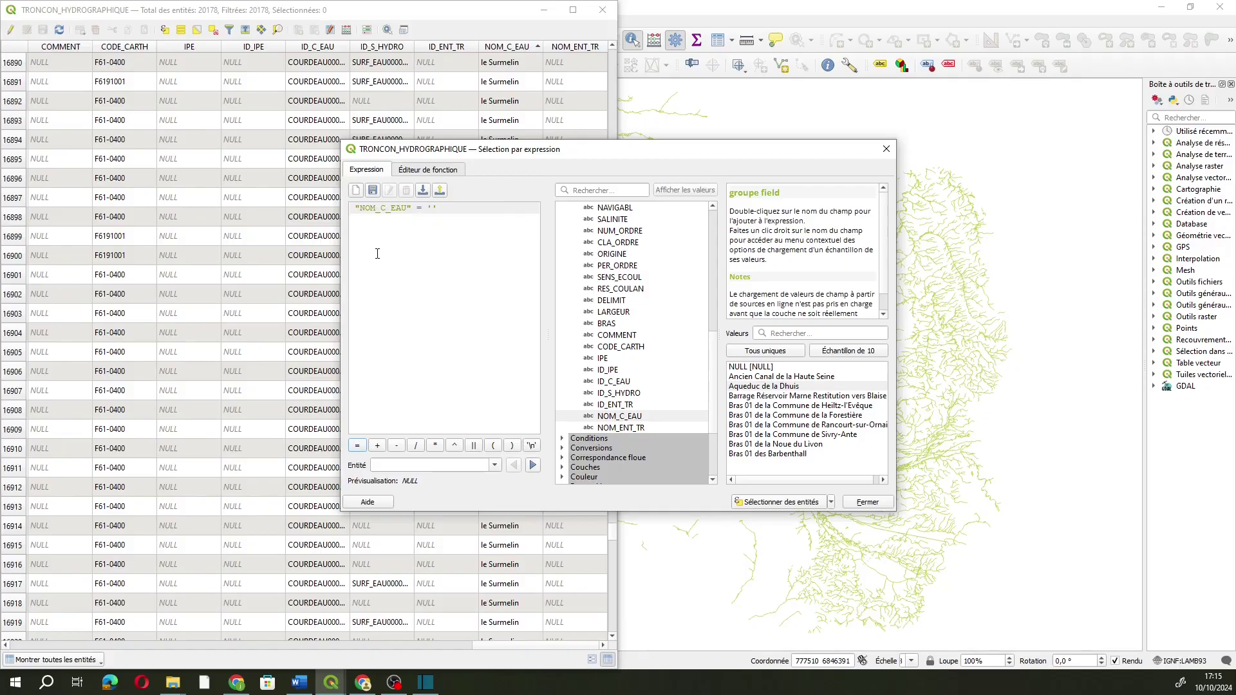
text(La Livre)
click(780, 503)
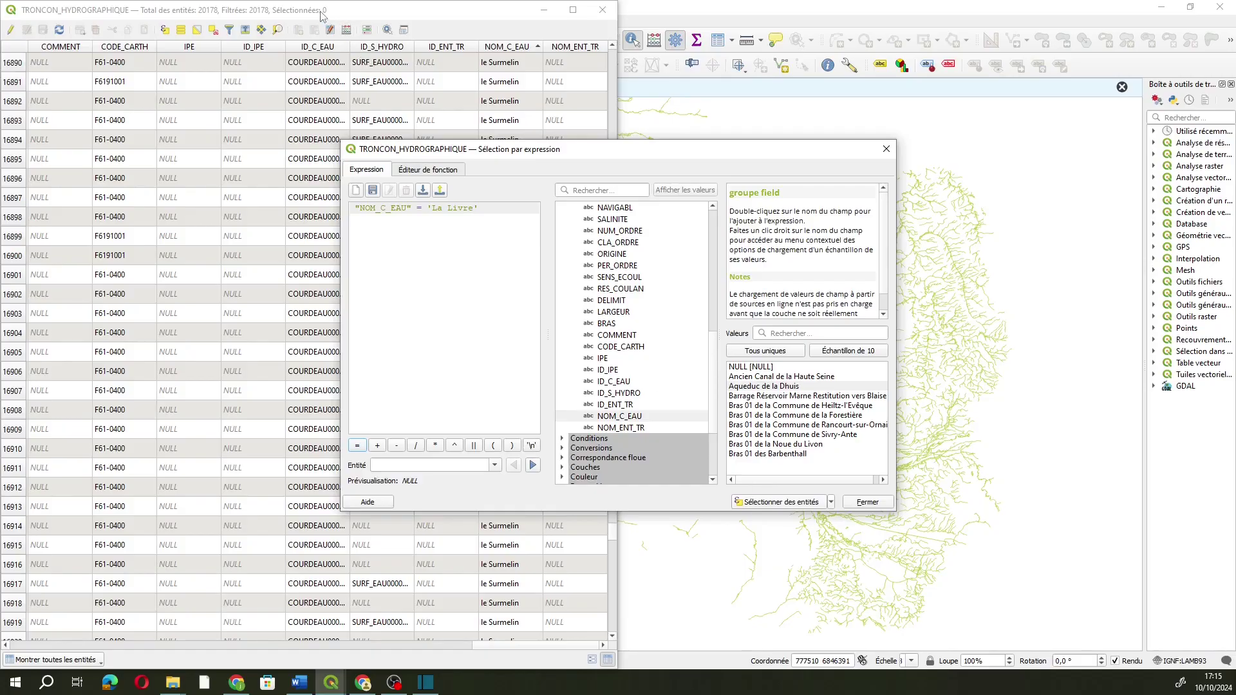
- Try to select the features with the expression "NOM_C_EAU" = 'Livre'
double_click(434, 208)
key(BackSpace)
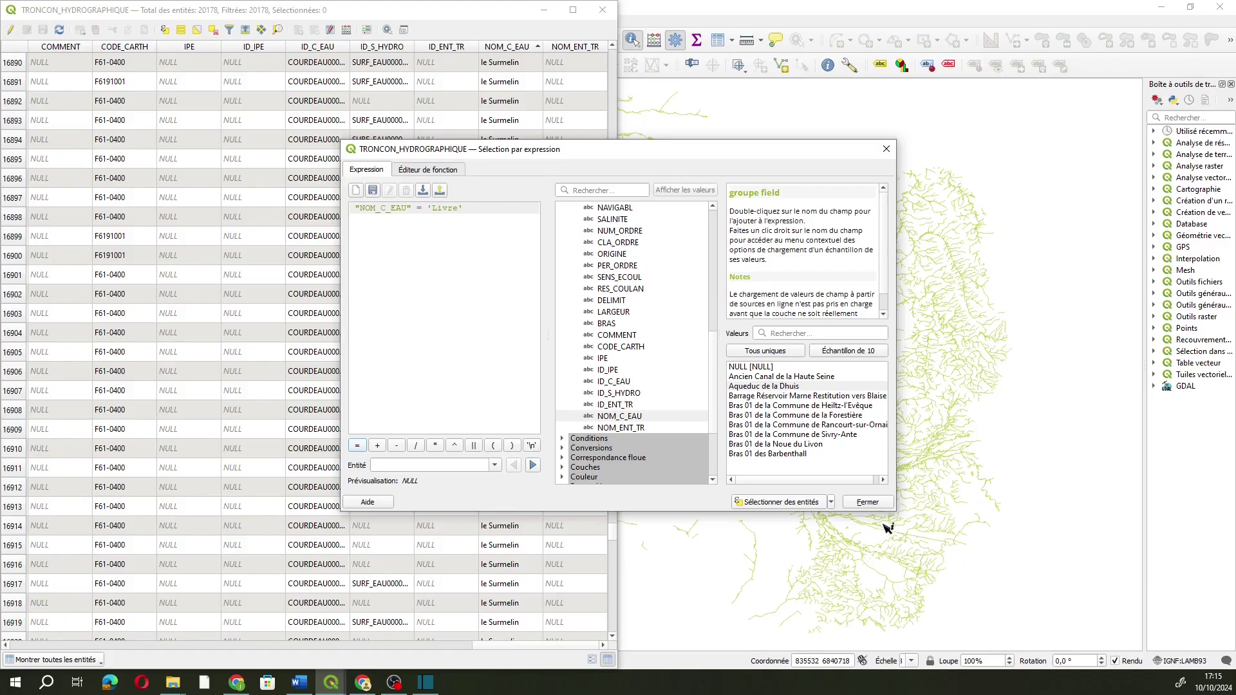
click(755, 503)
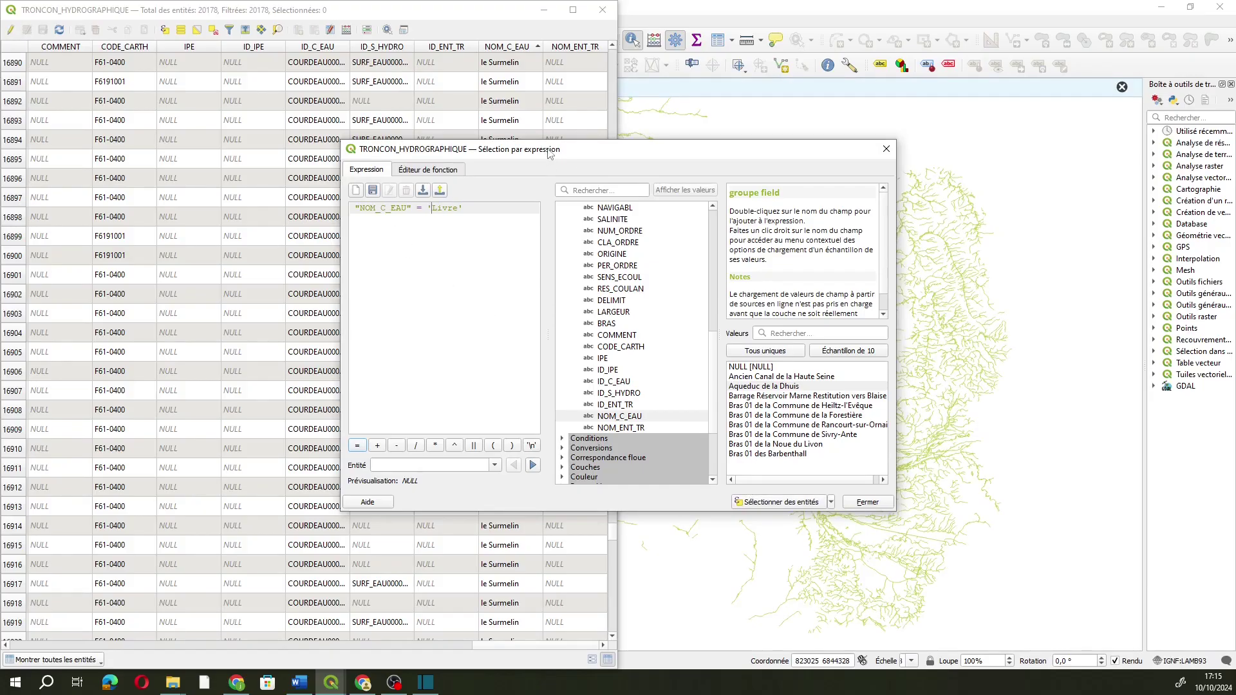
- Find the Livre river entries in the sorted NOM_C_EAU column to check how the name is written
drag(548, 153, 933, 175)
scroll(529, 455, down, 20)
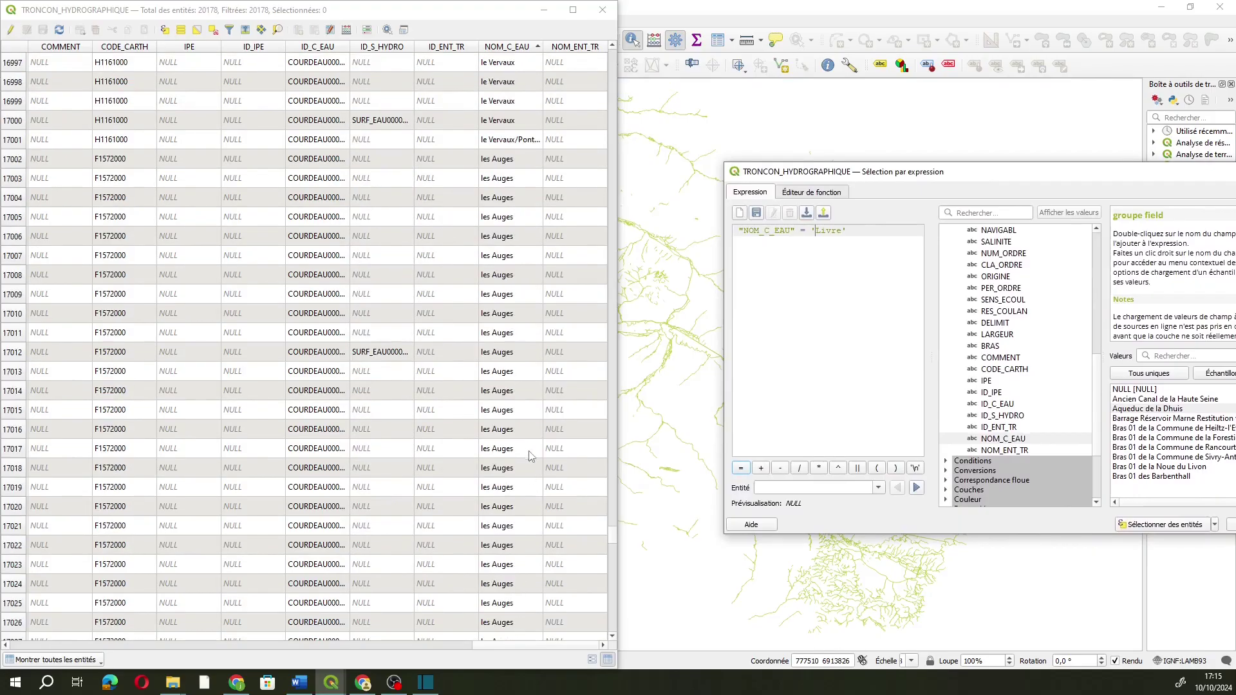
drag(612, 533, 599, 455)
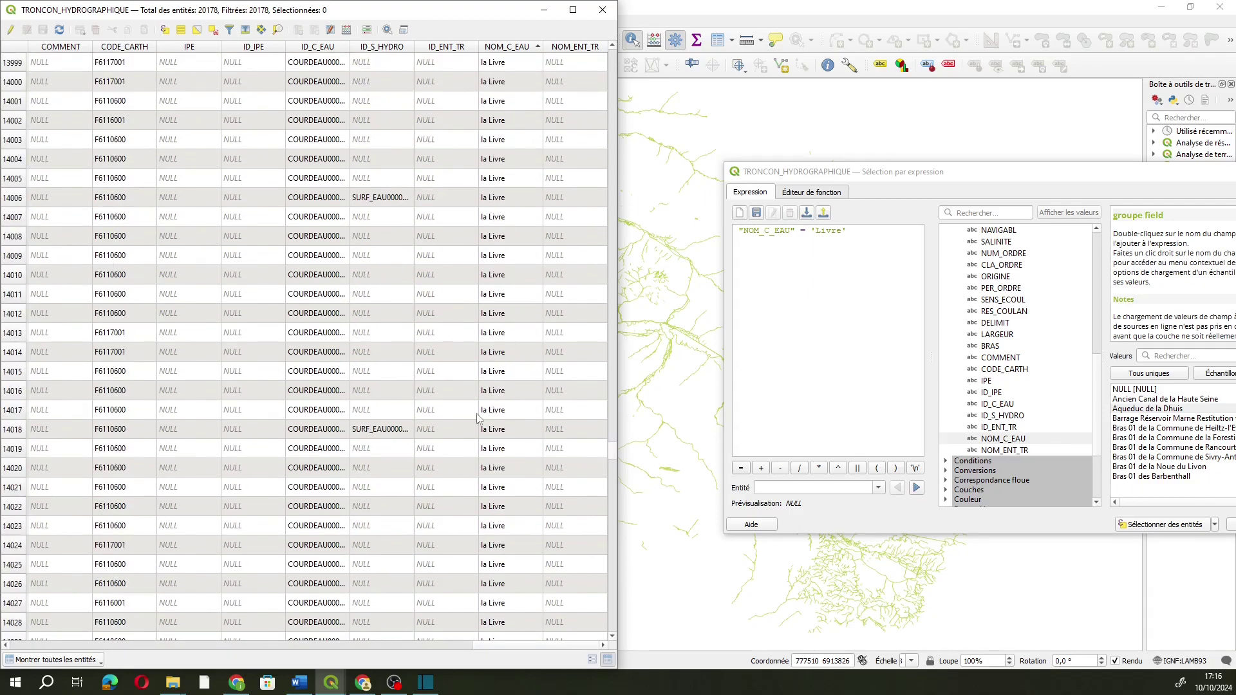
- Select the features with "NOM_C_EAU" = 'la Livre', then close the expression dialog and minimise the attribute table
click(816, 230)
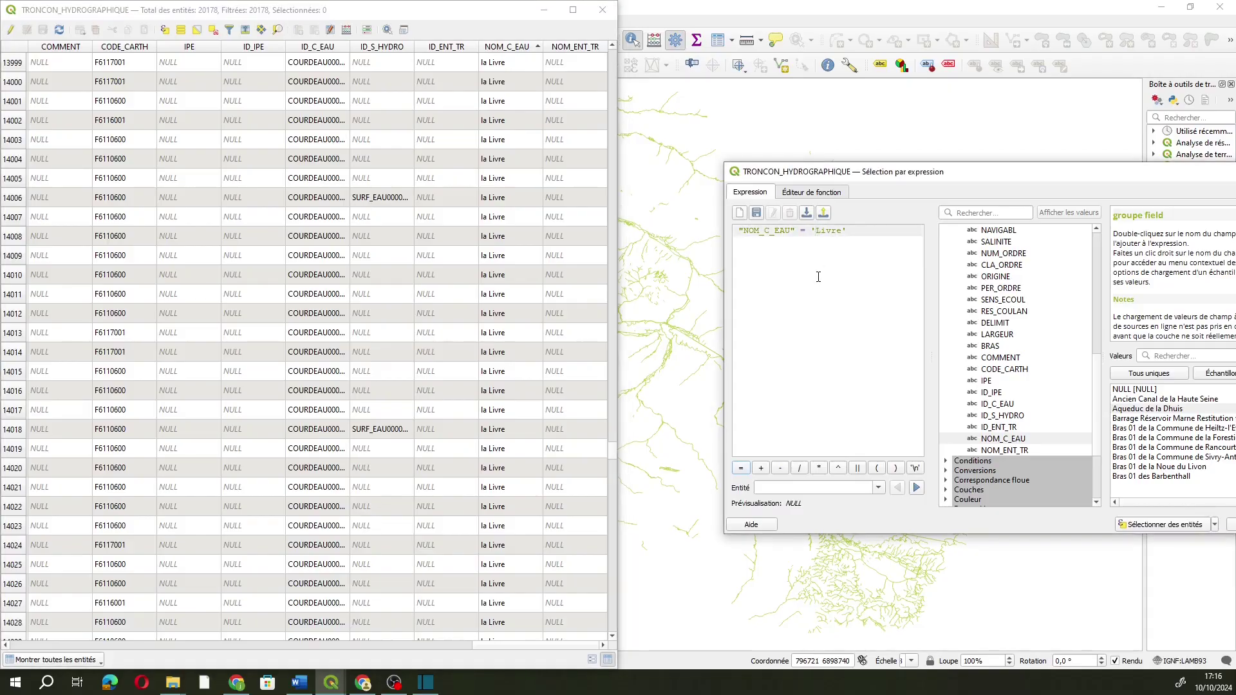
text(la)
drag(956, 174, 819, 150)
click(1012, 502)
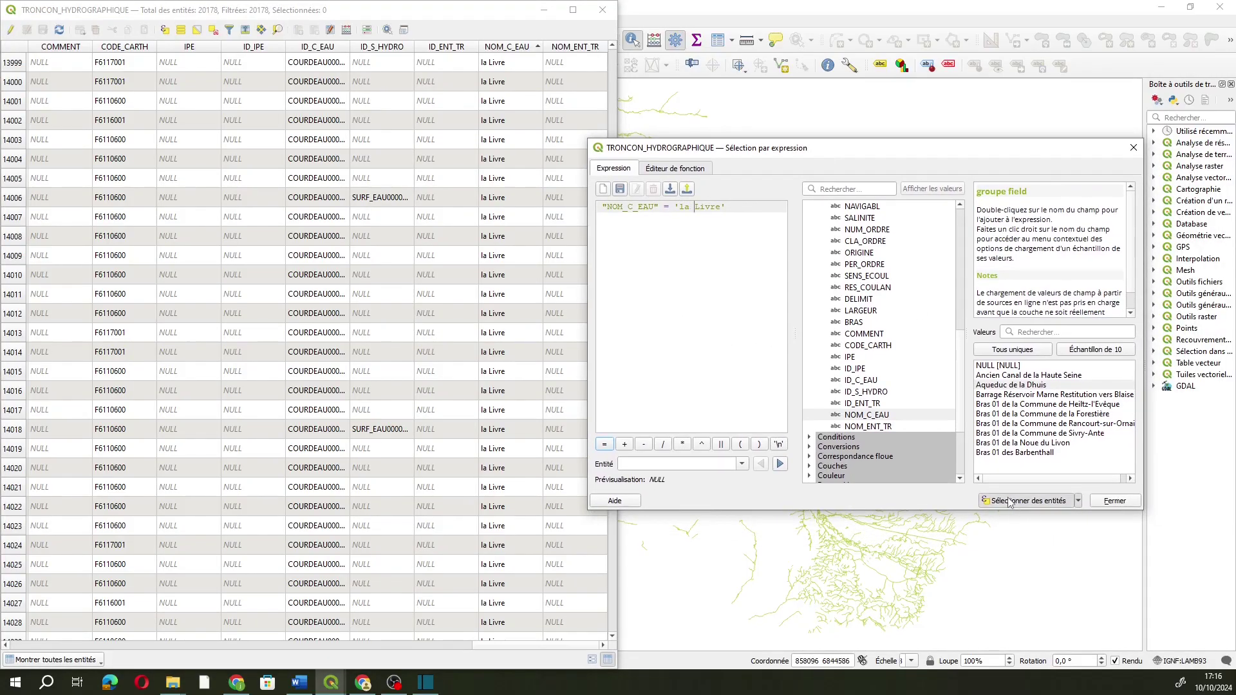
click(1134, 147)
click(544, 10)
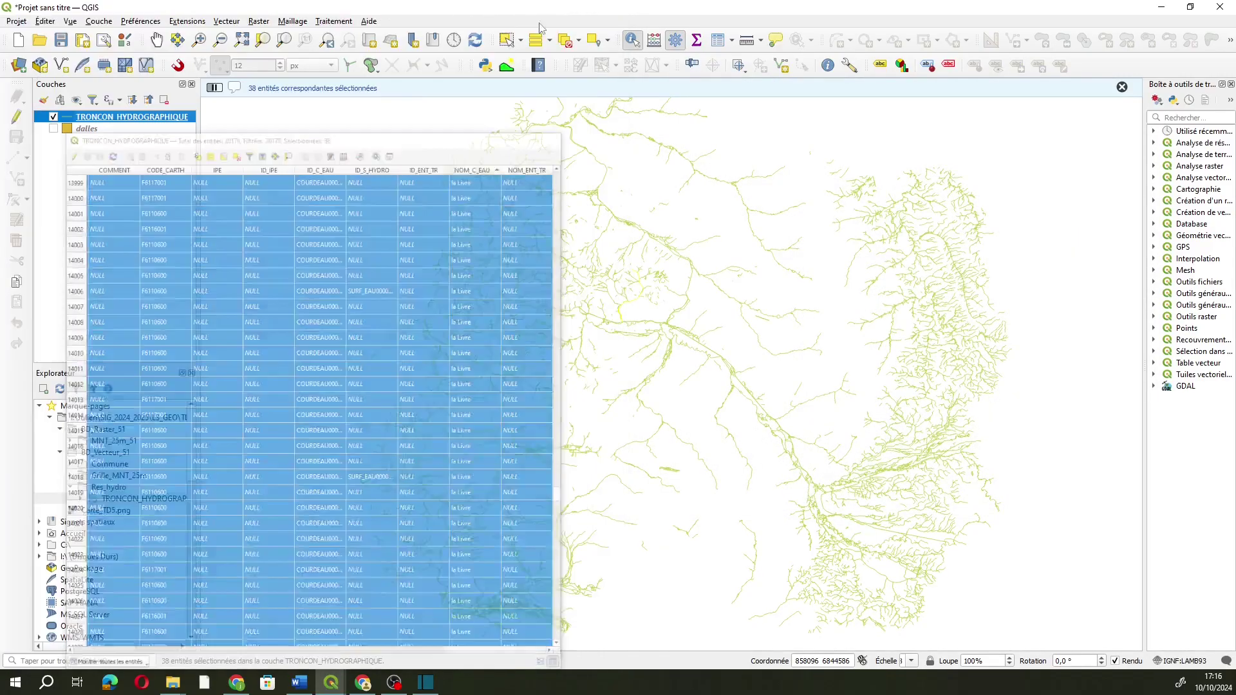
- Change the line colour of the TRONCON_HYDROGRAPHIQUE layer to teal #0ea1ab in its symbology
scroll(628, 305, up, 3)
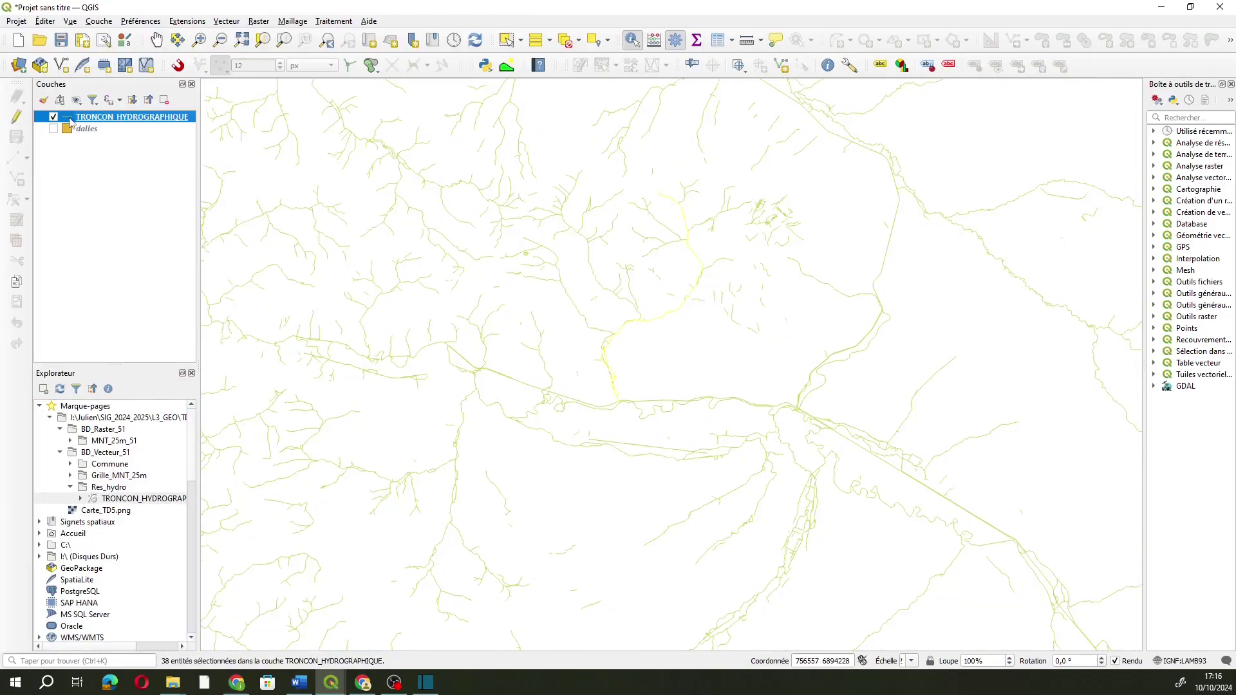
double_click(135, 117)
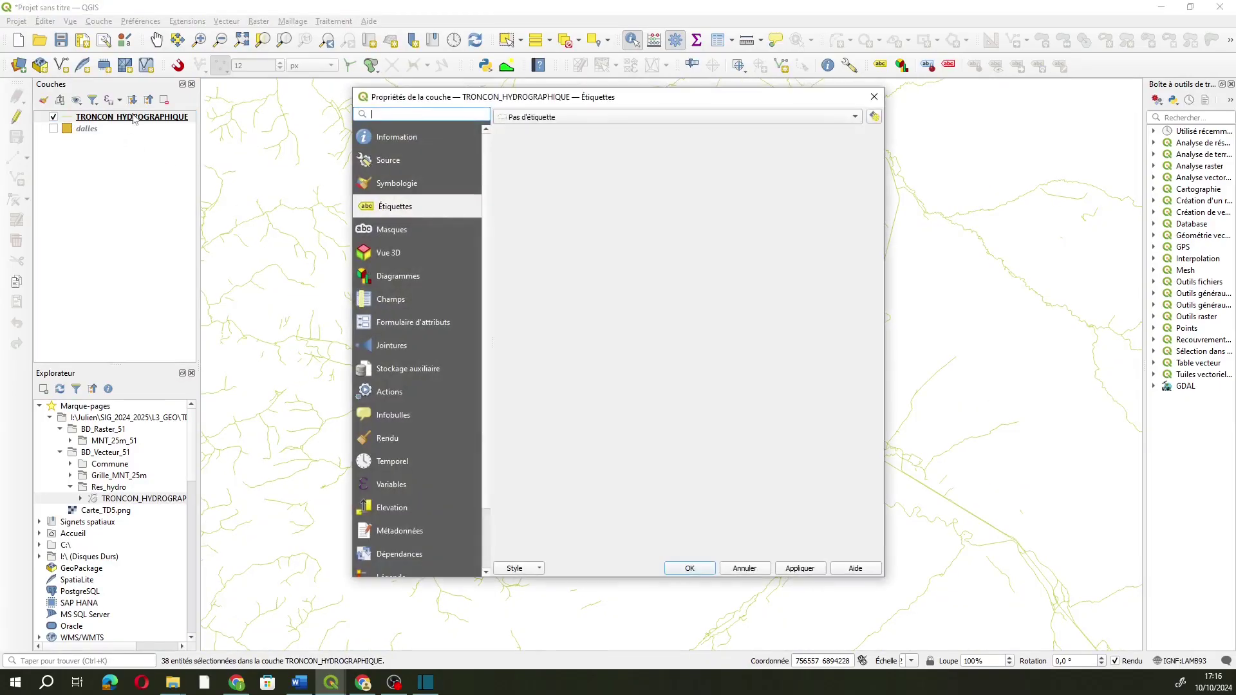
click(389, 183)
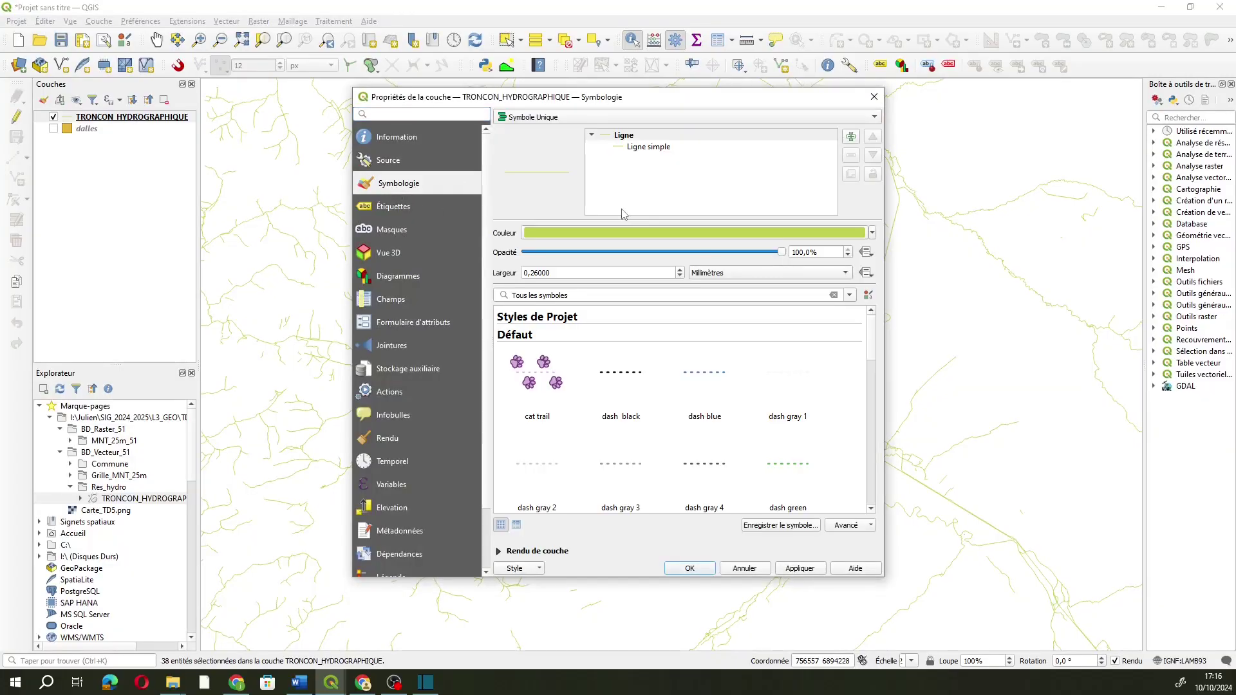
click(606, 234)
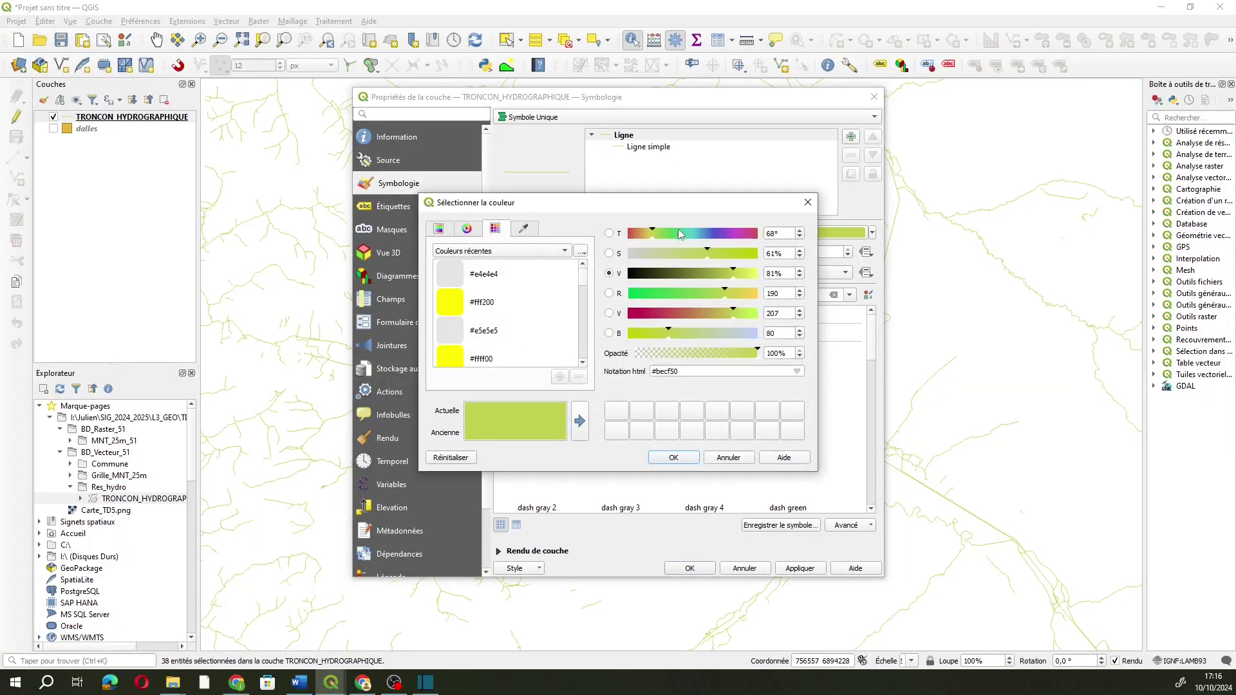
drag(681, 233, 695, 233)
drag(654, 294, 639, 297)
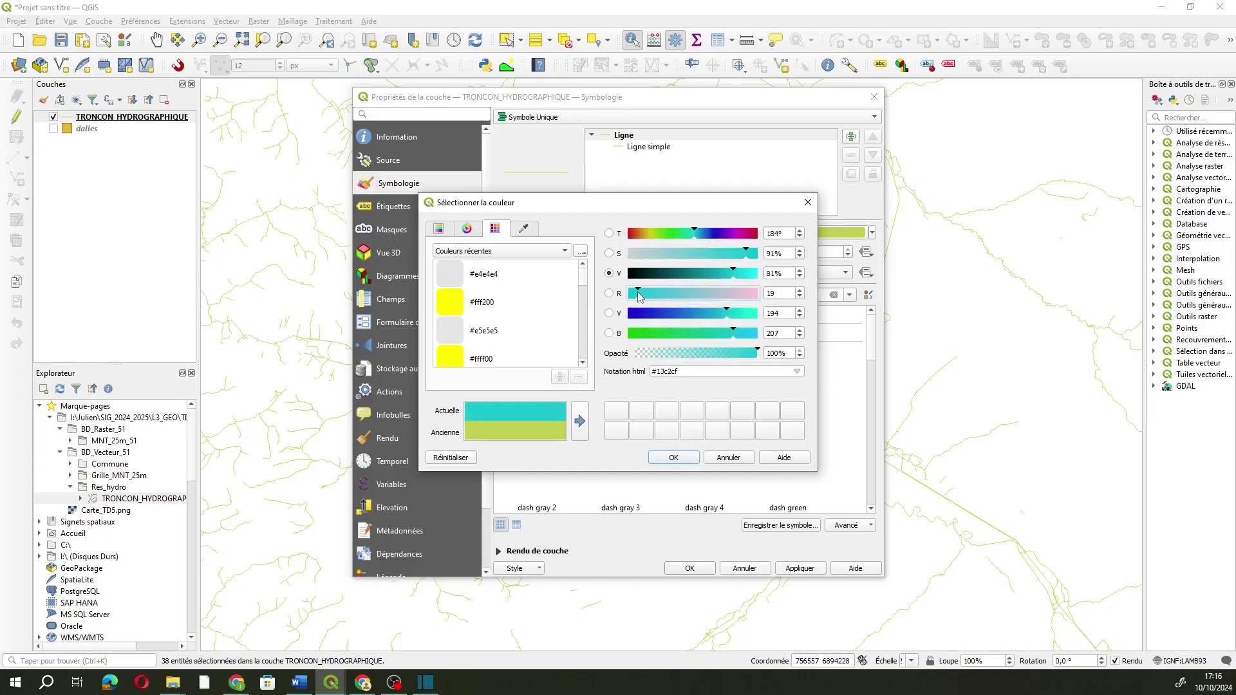
drag(737, 280, 718, 275)
click(673, 458)
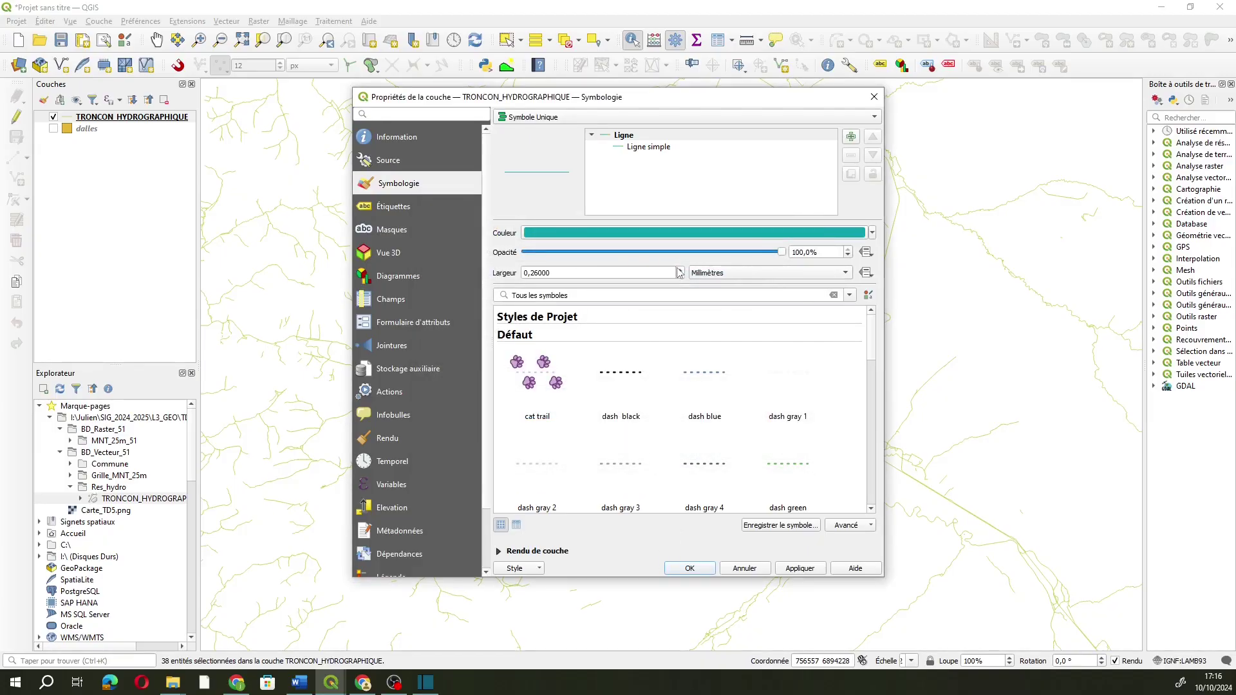
- Increase the line width of the TRONCON_HYDROGRAPHIQUE symbol and apply the new style to the map
click(679, 270)
click(679, 271)
click(688, 568)
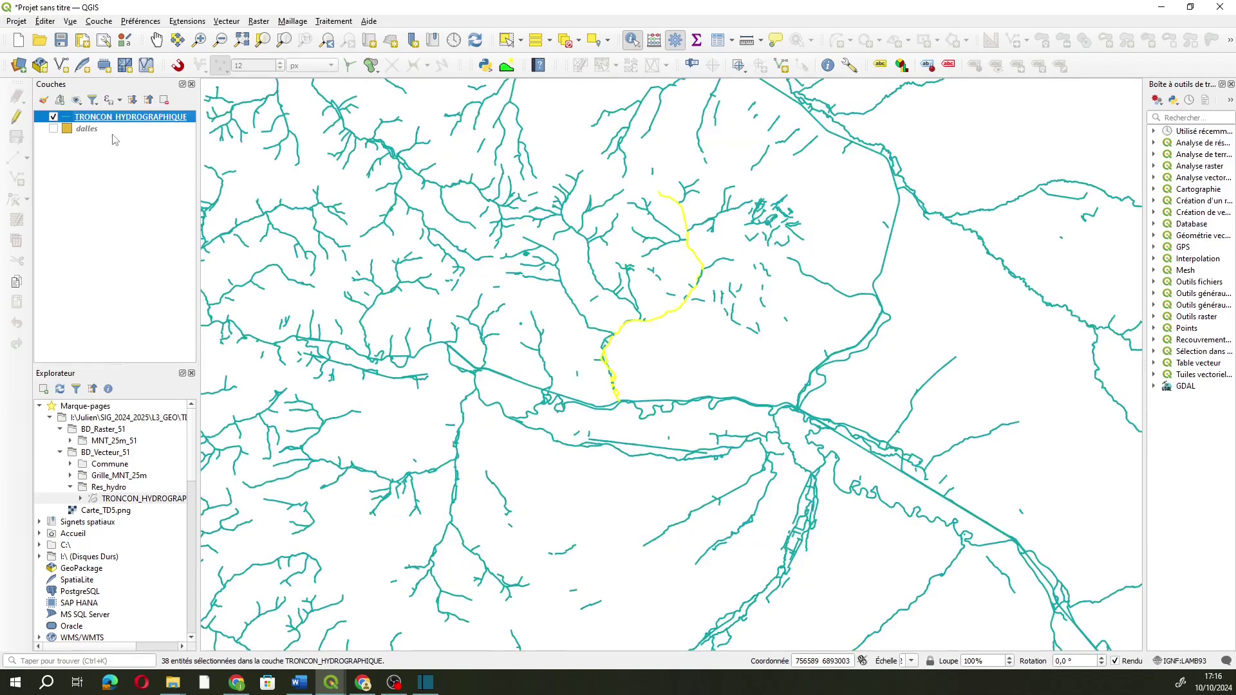
- Show the dalles layer again and change its fill colour to a medium grey
click(54, 129)
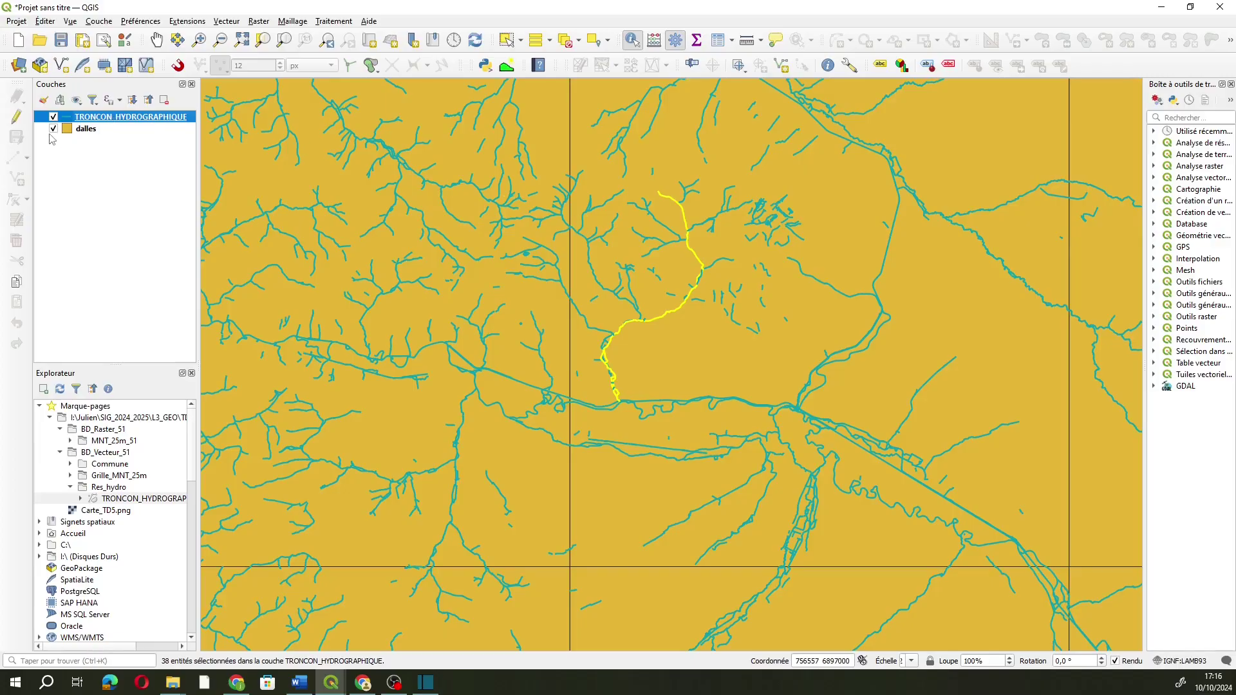
click(67, 132)
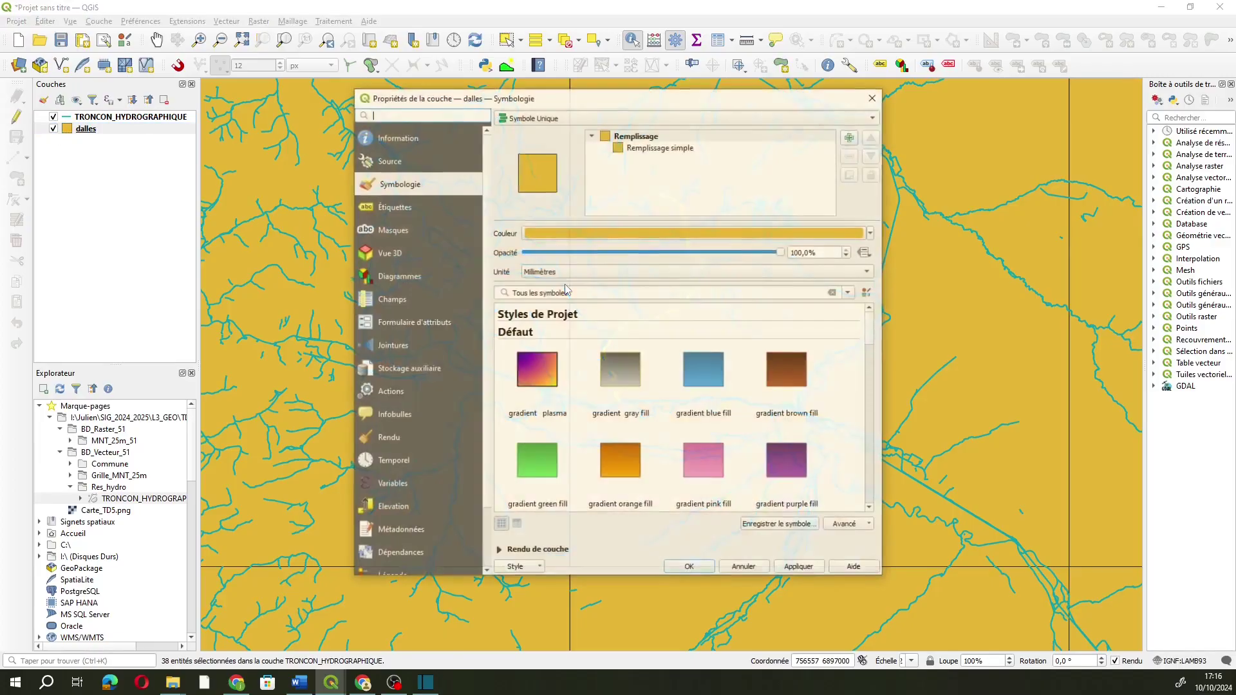
click(645, 232)
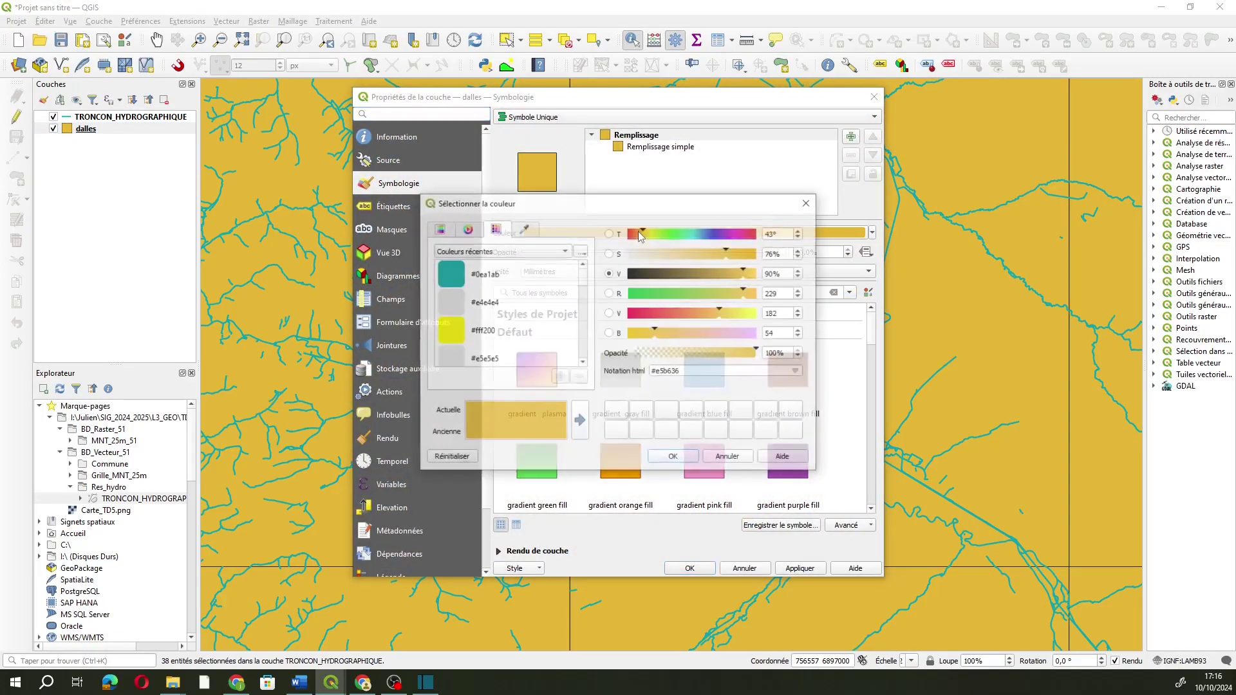
click(642, 254)
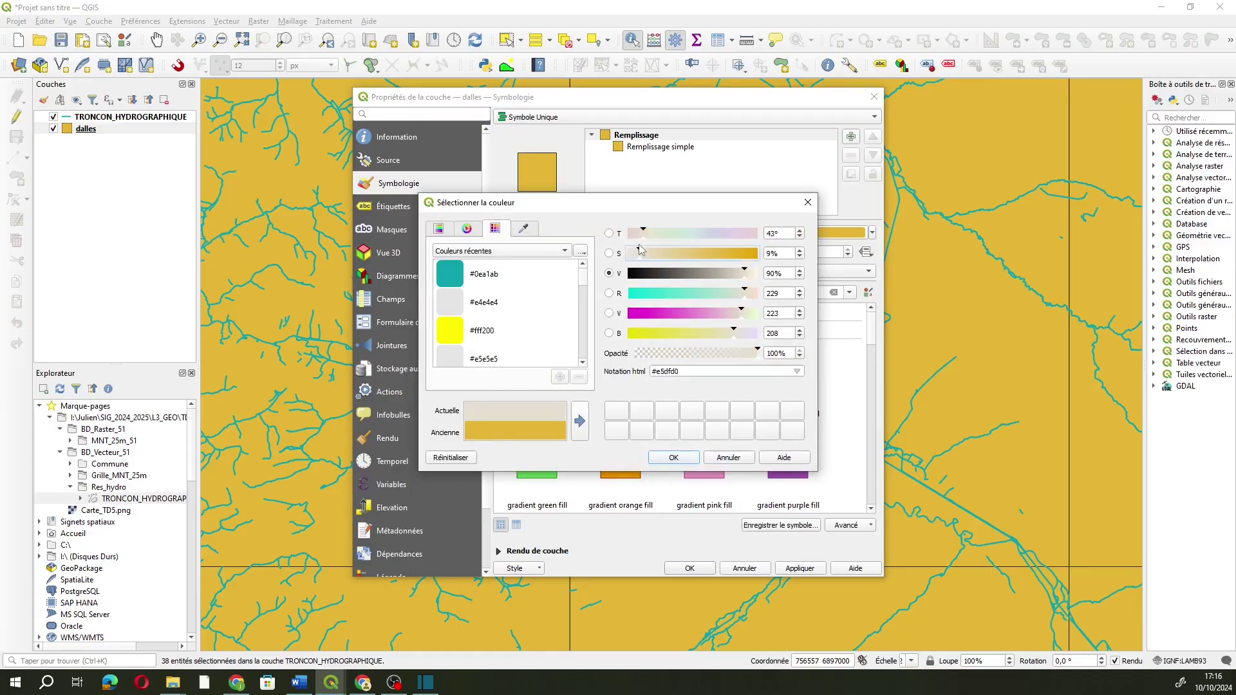
drag(638, 247, 680, 233)
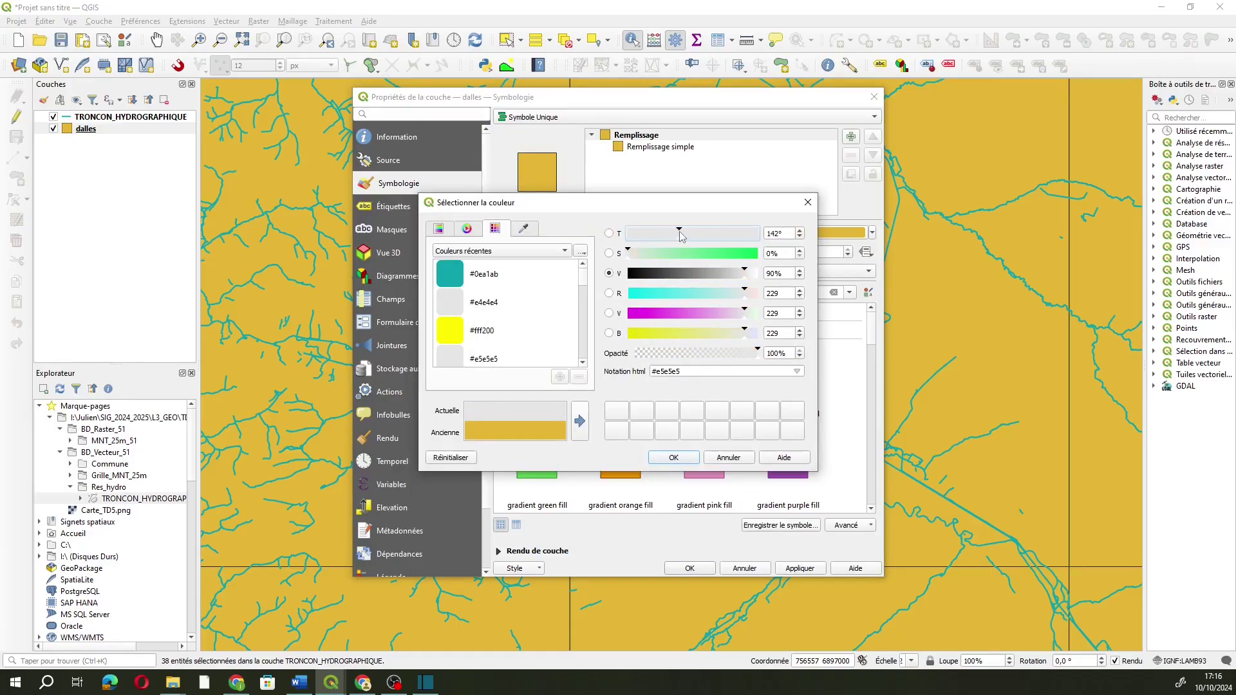
drag(721, 277, 724, 278)
click(691, 461)
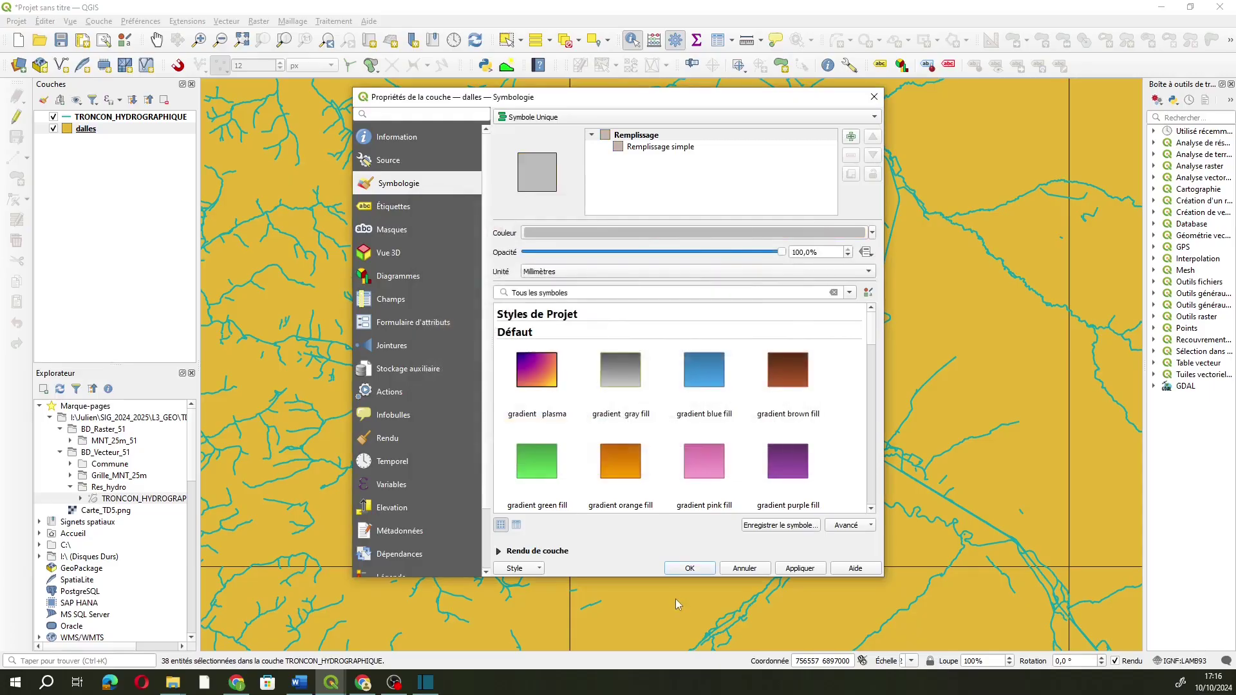
click(689, 567)
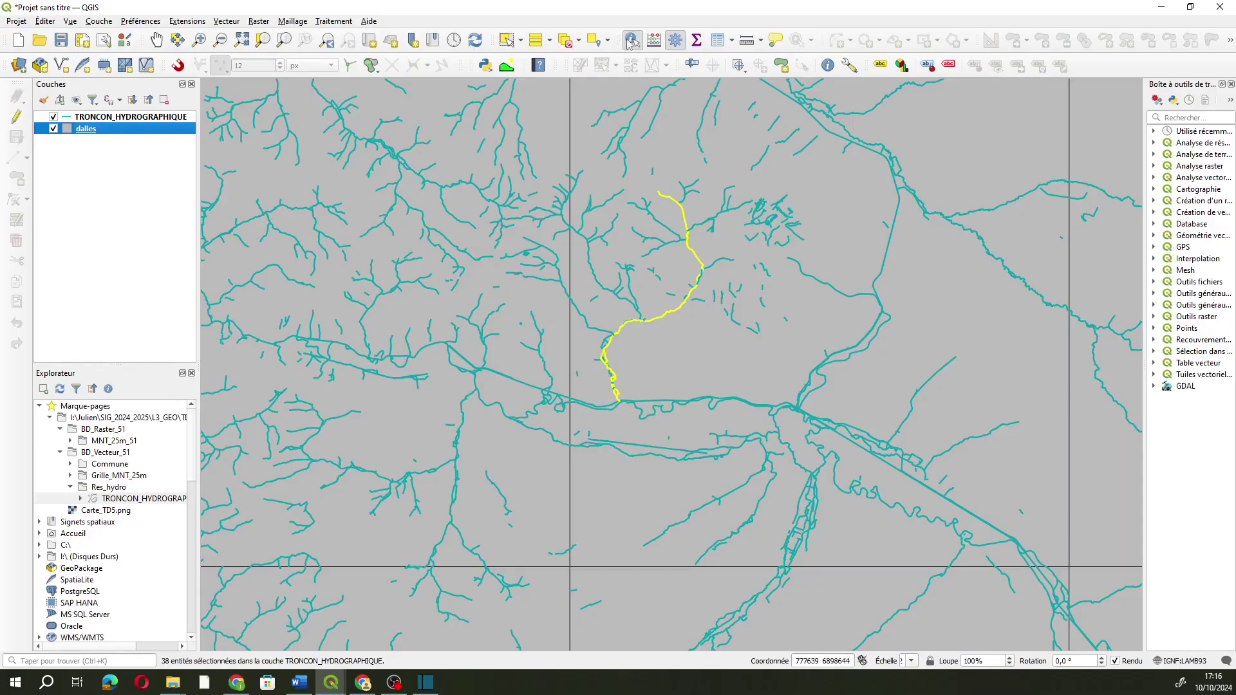
- Identify the two watercourses that la Livre meets at its southern end by querying their NOM_C_EAU attribute
scroll(635, 410, up, 2)
click(619, 404)
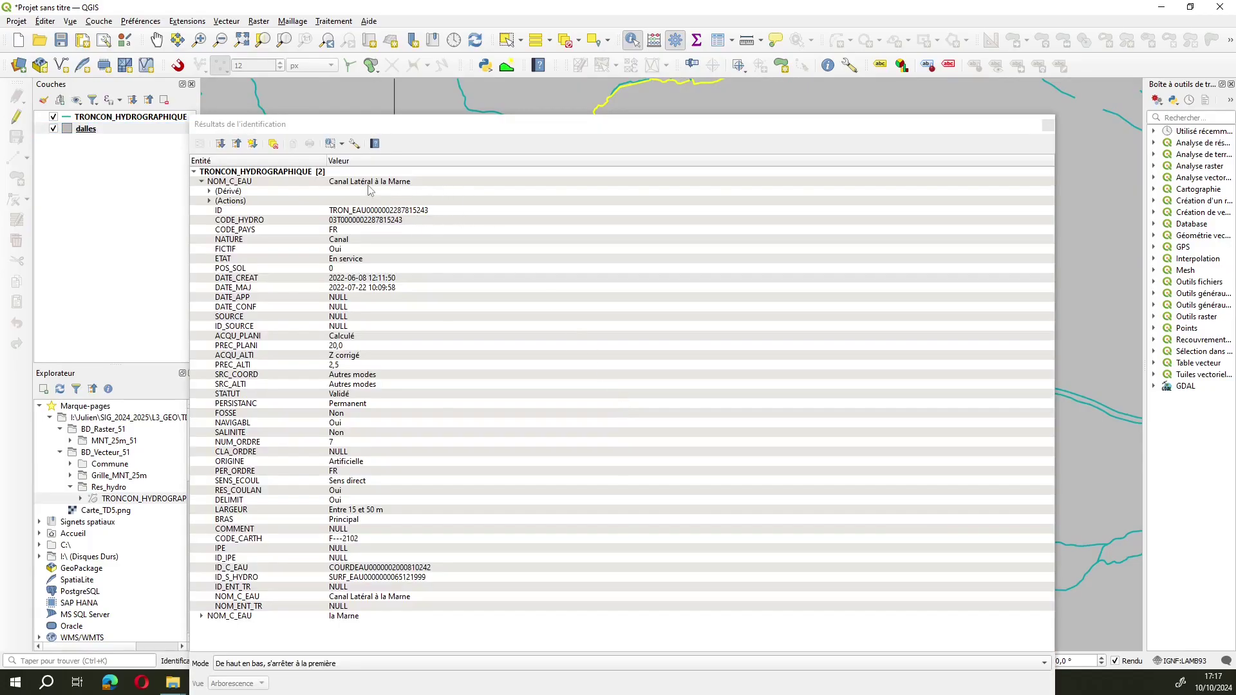
click(301, 190)
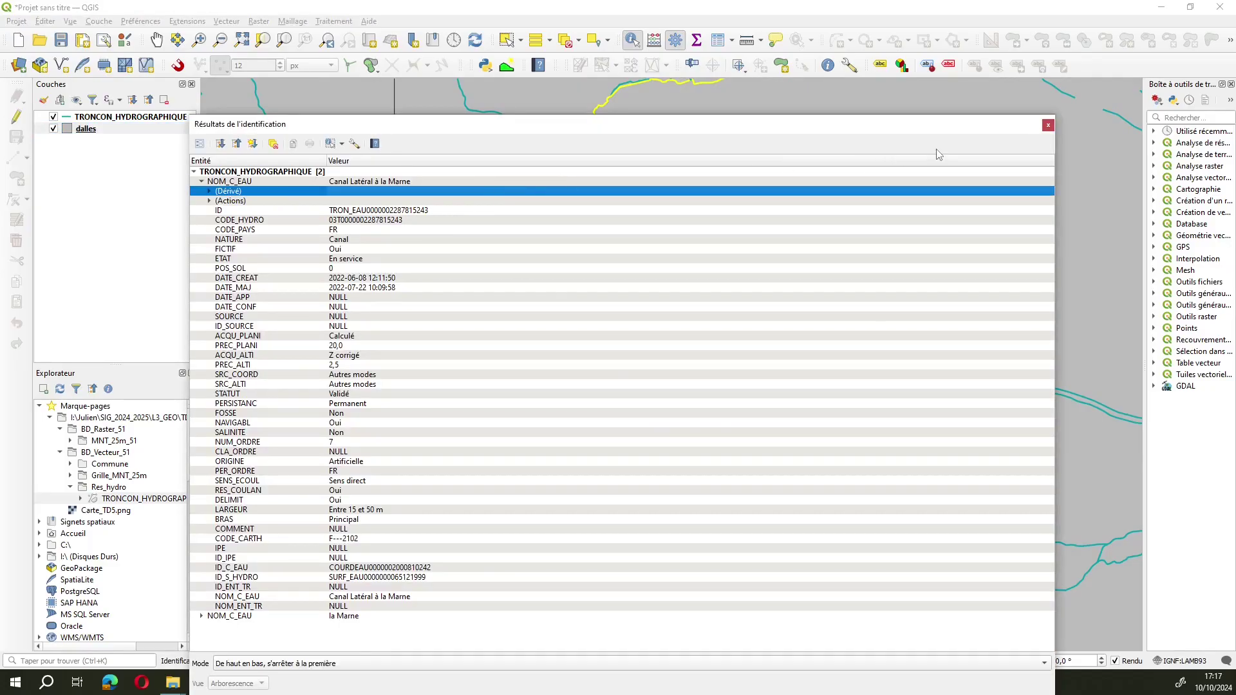
click(1047, 124)
scroll(579, 419, up, 2)
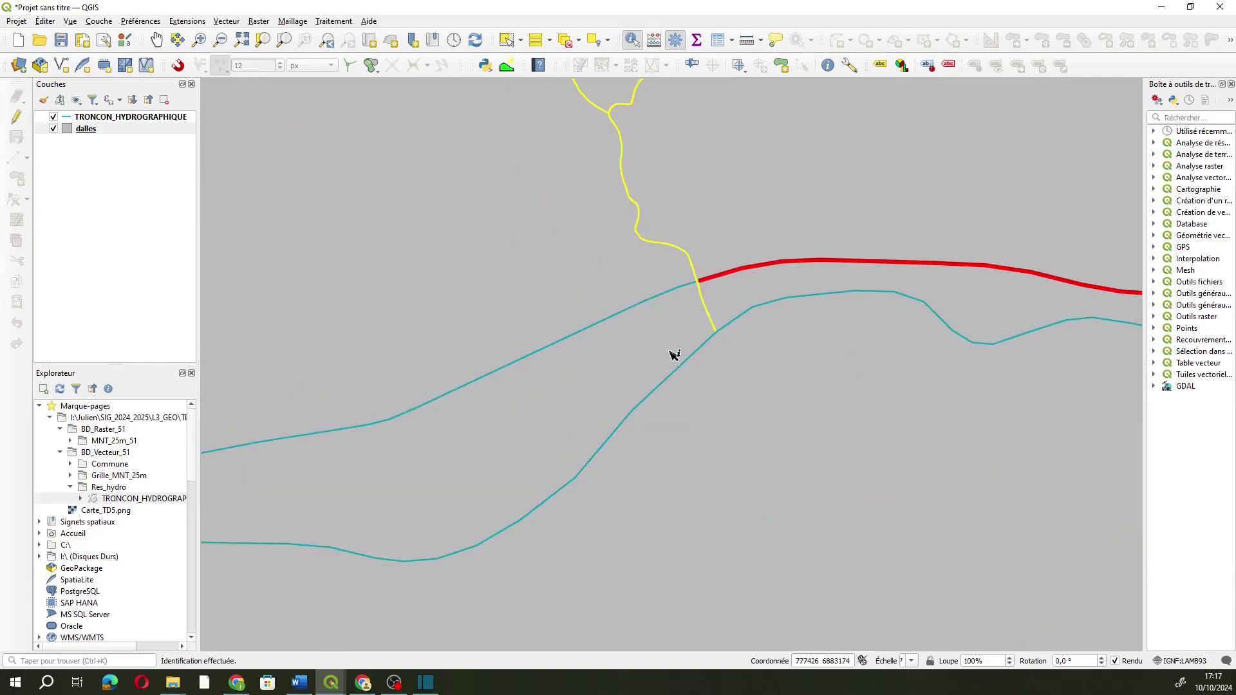
click(731, 322)
click(408, 186)
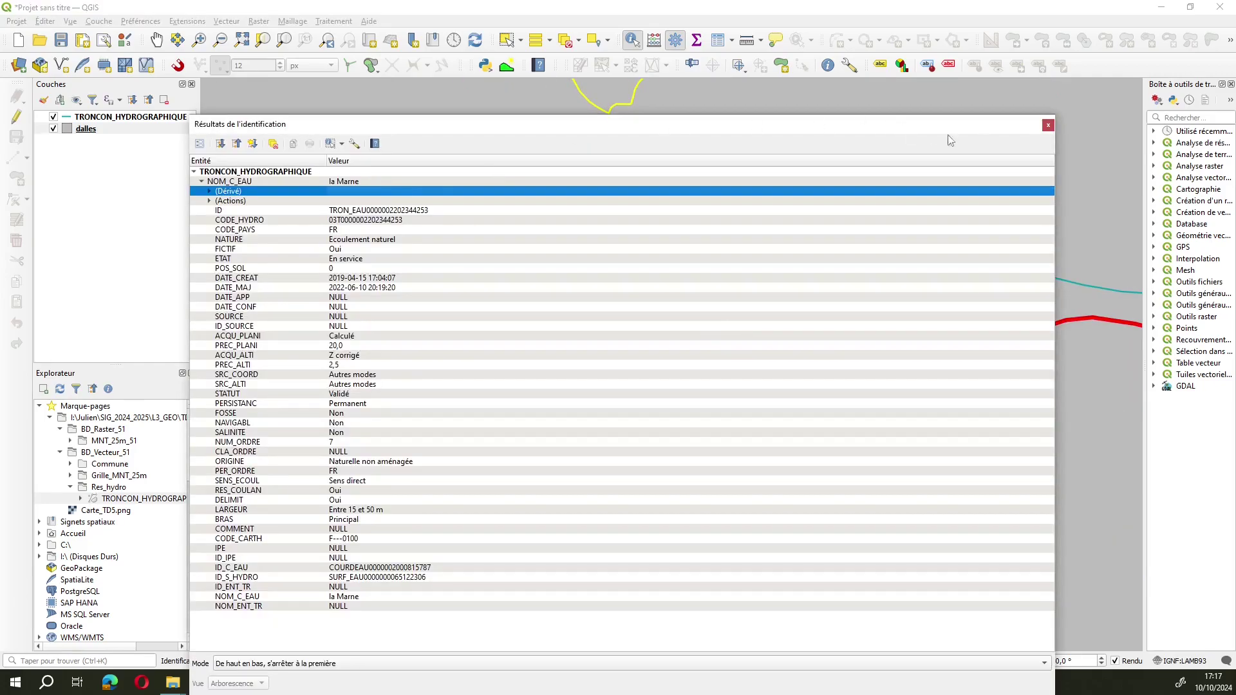
click(1047, 124)
scroll(480, 425, down, 1)
scroll(588, 419, down, 1)
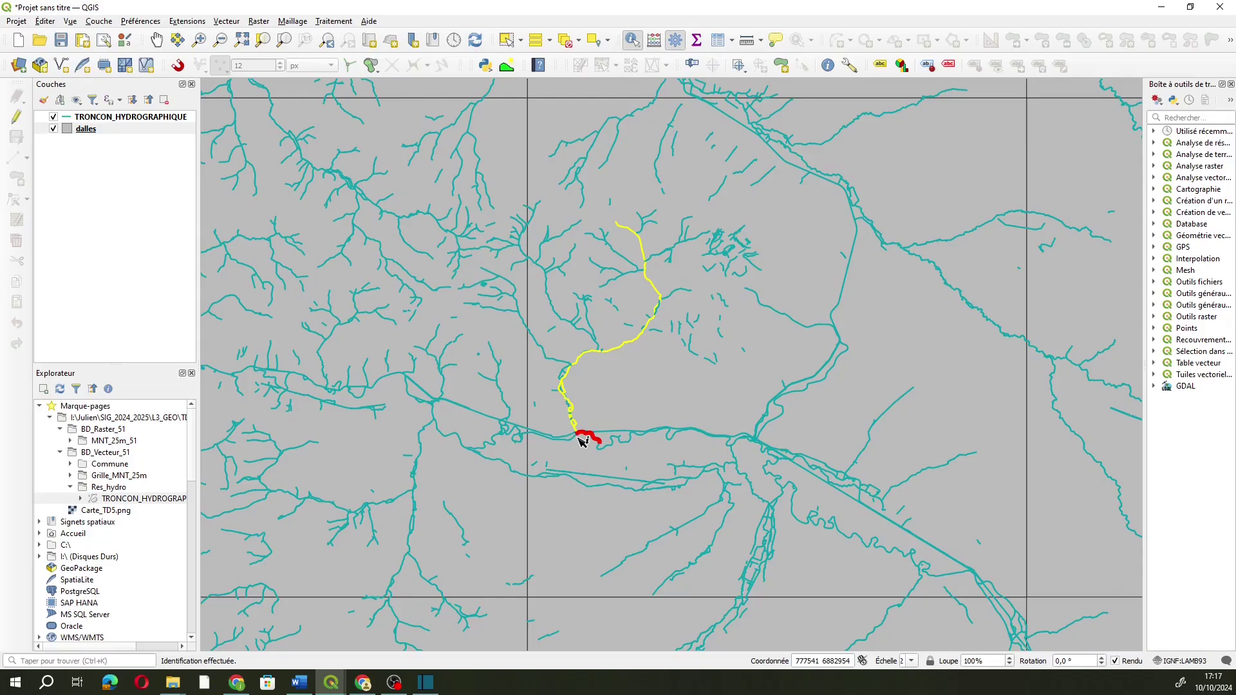
- Query the dalles grid square that contains la Livre to find the name of its elevation tile
click(71, 475)
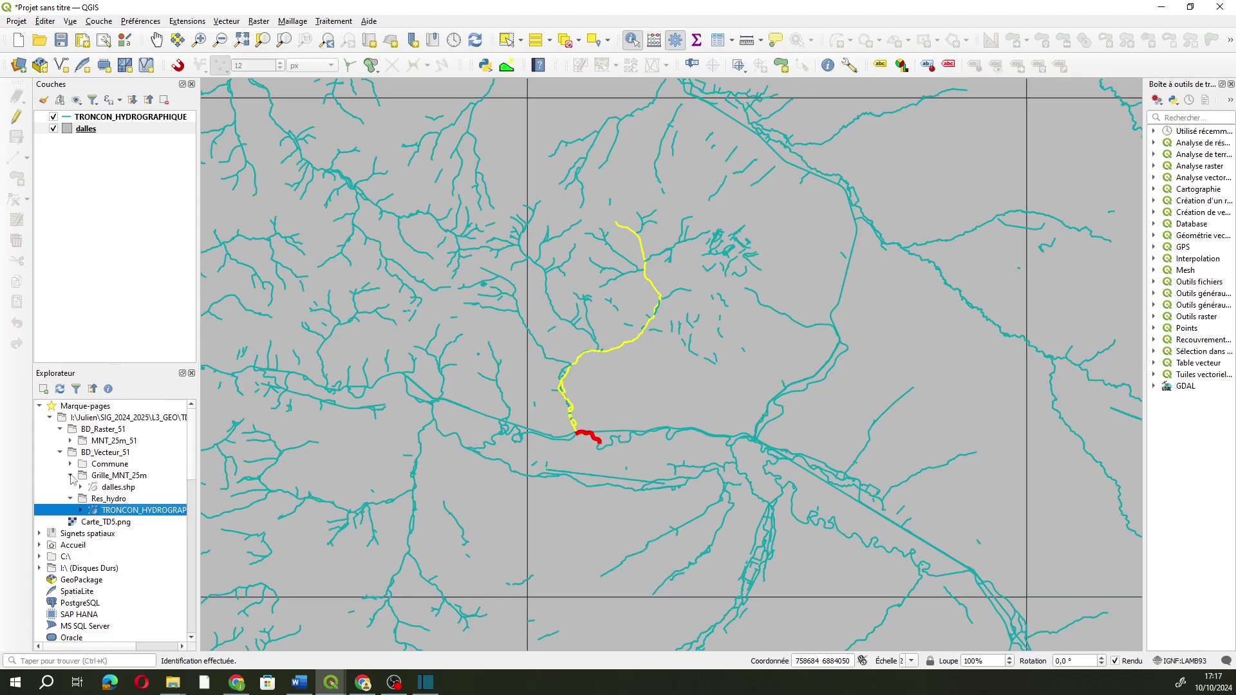
click(71, 475)
click(71, 440)
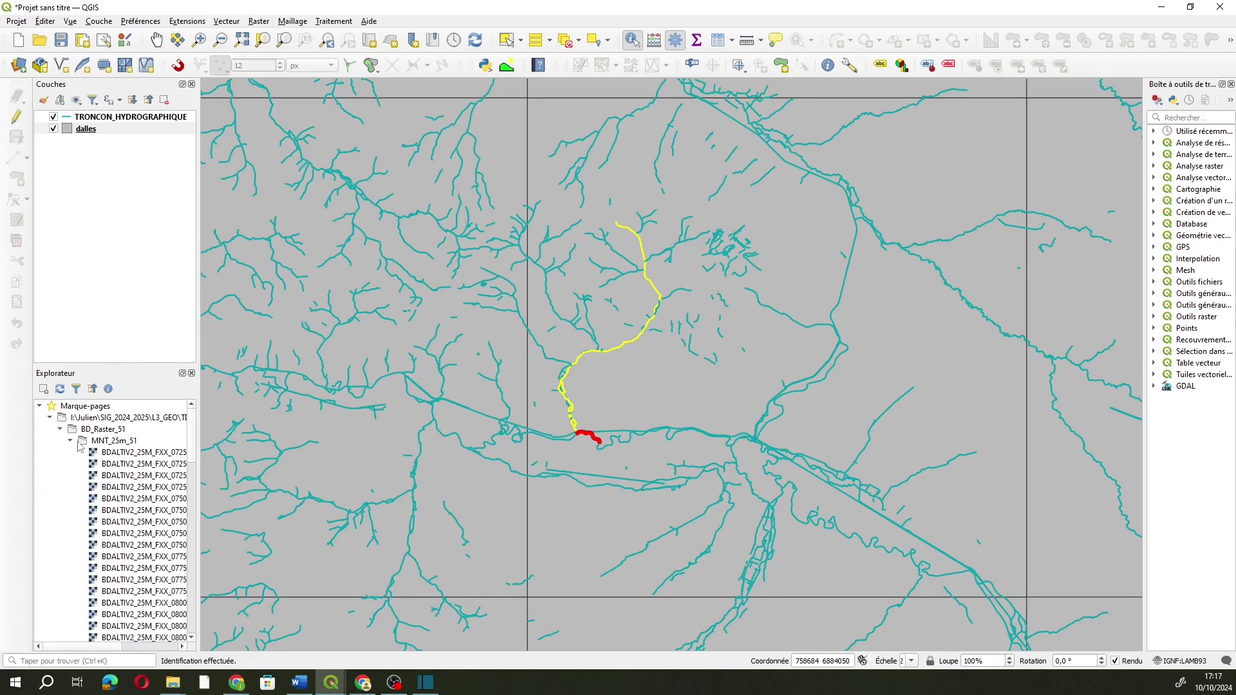
click(71, 440)
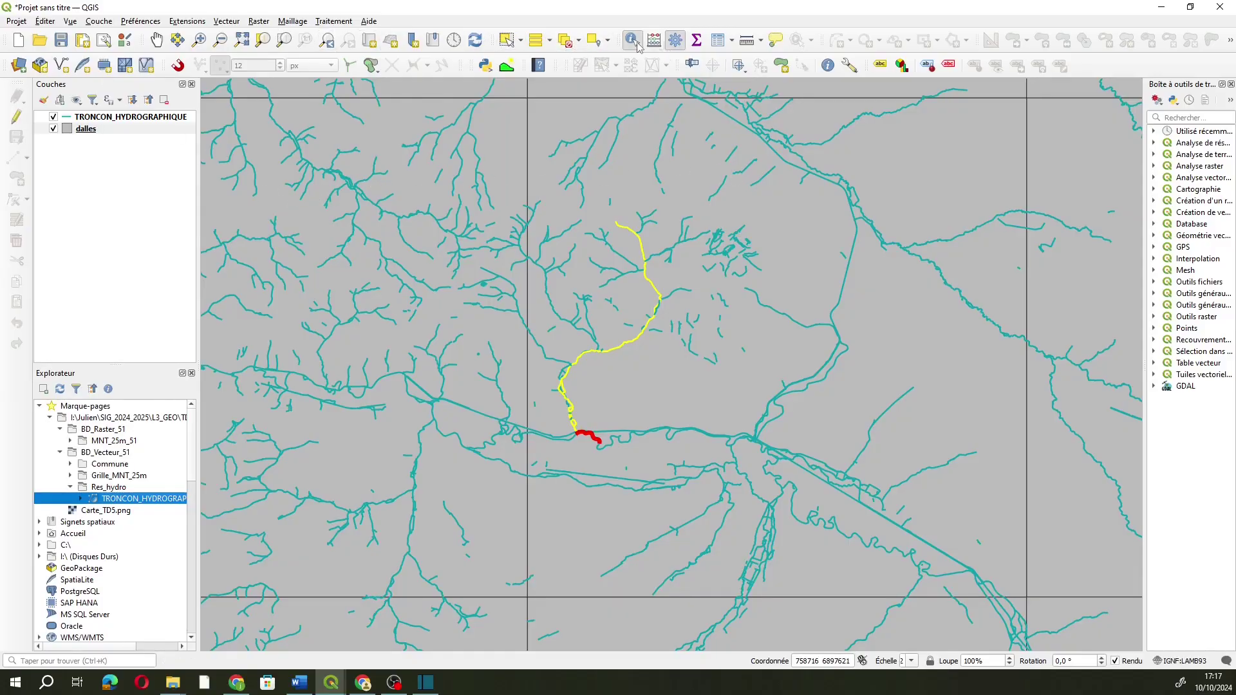
click(772, 230)
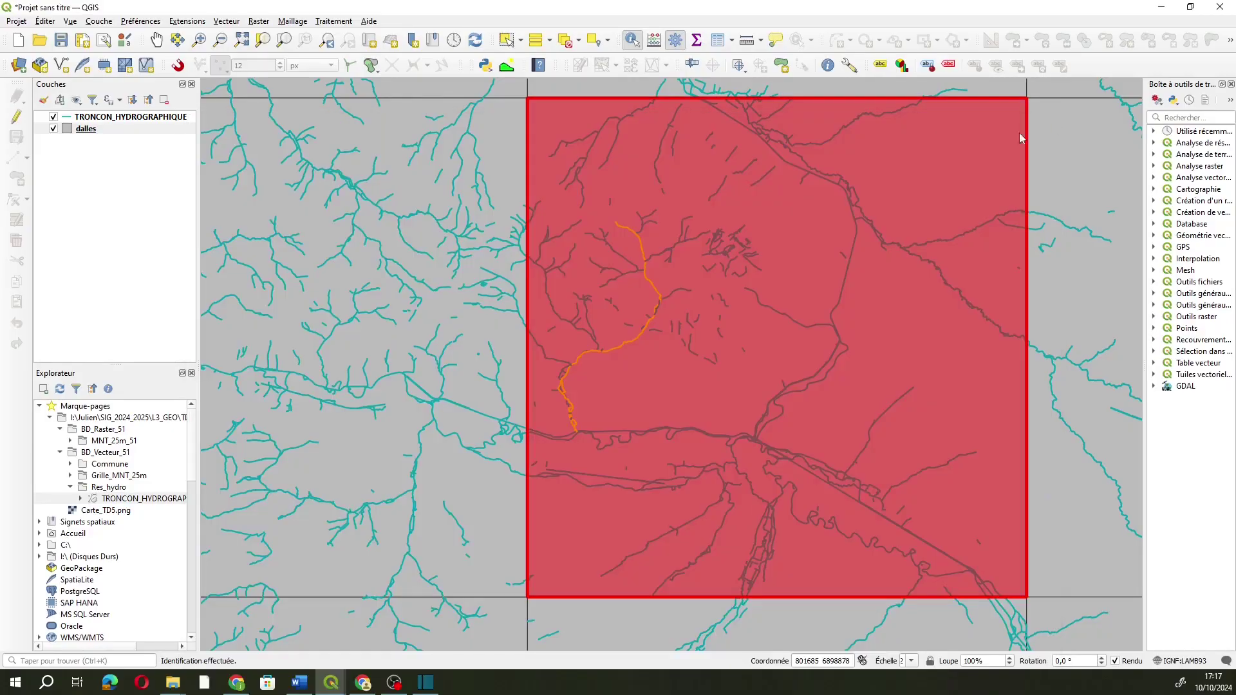
click(1047, 124)
- Add the raster BDALTIV2_25M_FXX_0775_6900_MNT_LAMB93_IGN69.asc from the MNT_25m_51 folder to the project above dalles
click(70, 441)
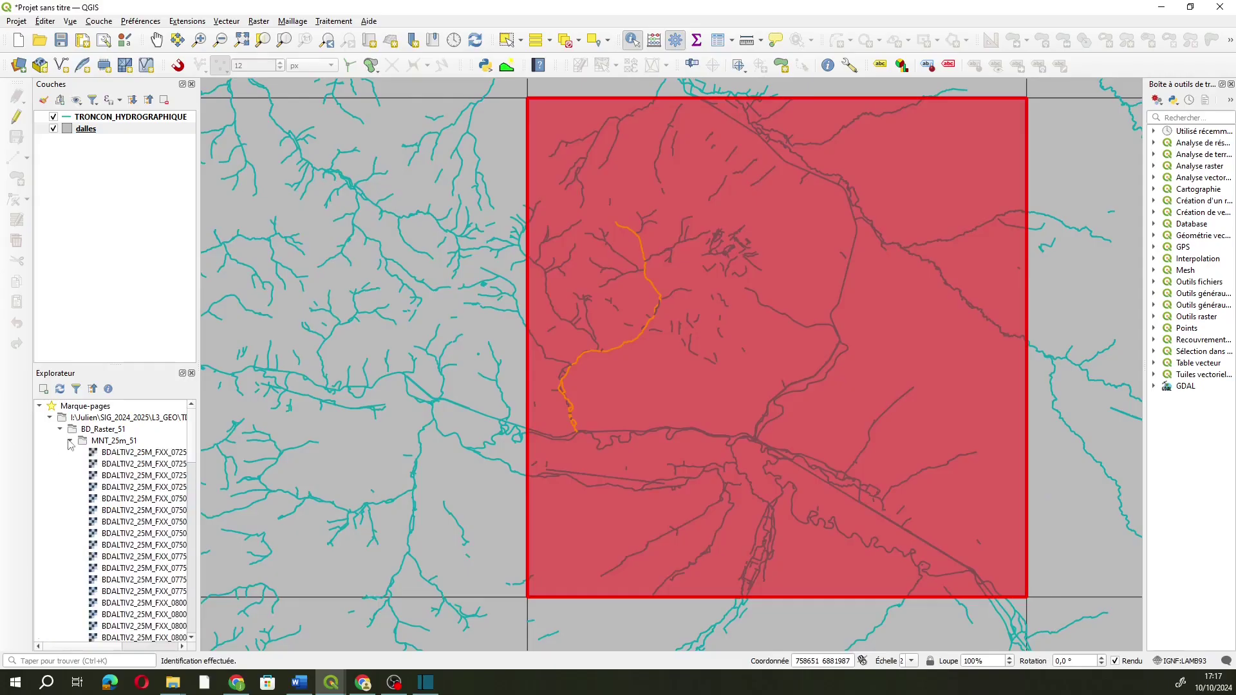
drag(110, 647, 126, 647)
click(149, 580)
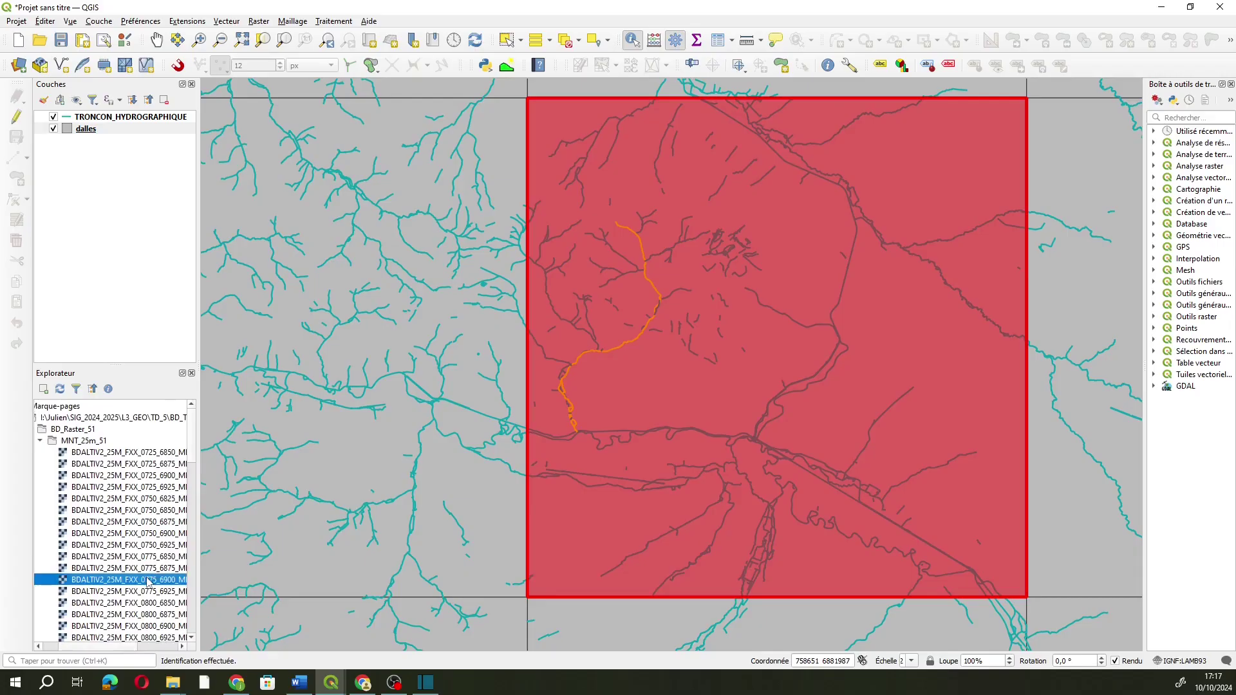
drag(143, 581, 135, 184)
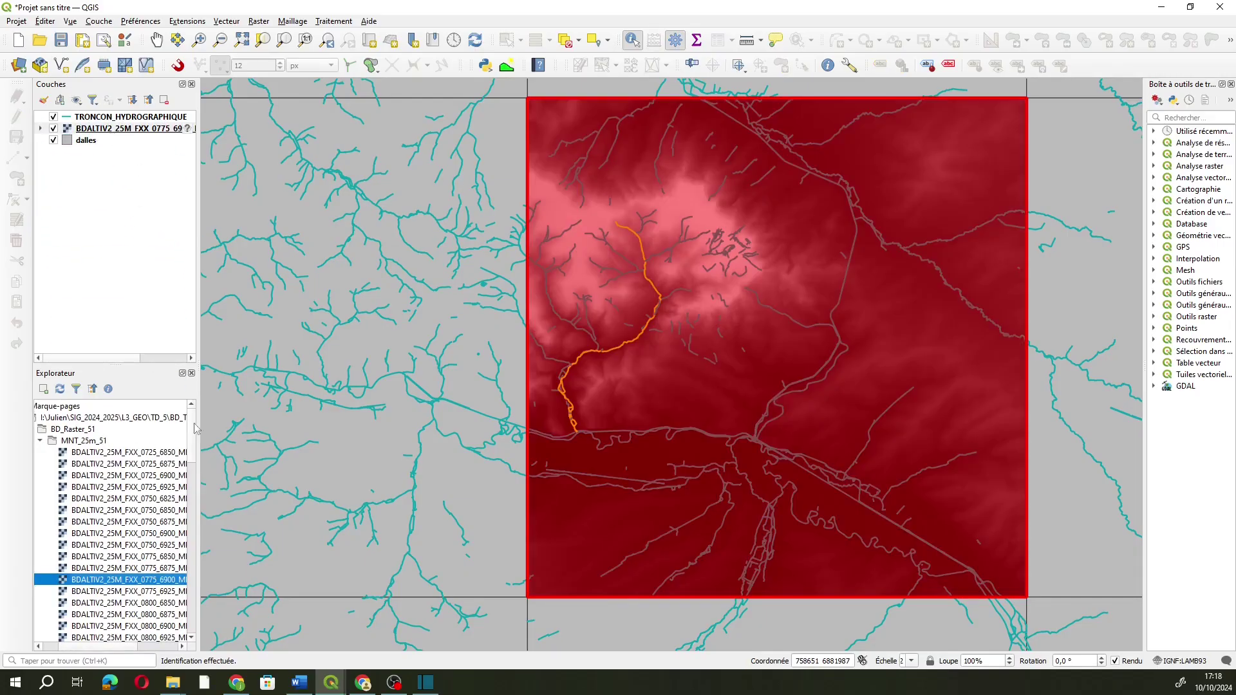
- Identify the grid square immediately west of the loaded tile and add its raster BDALTIV2_25M_FXX_0750_6900_MNT_LAMB93_IGN69.asc to the project
click(373, 342)
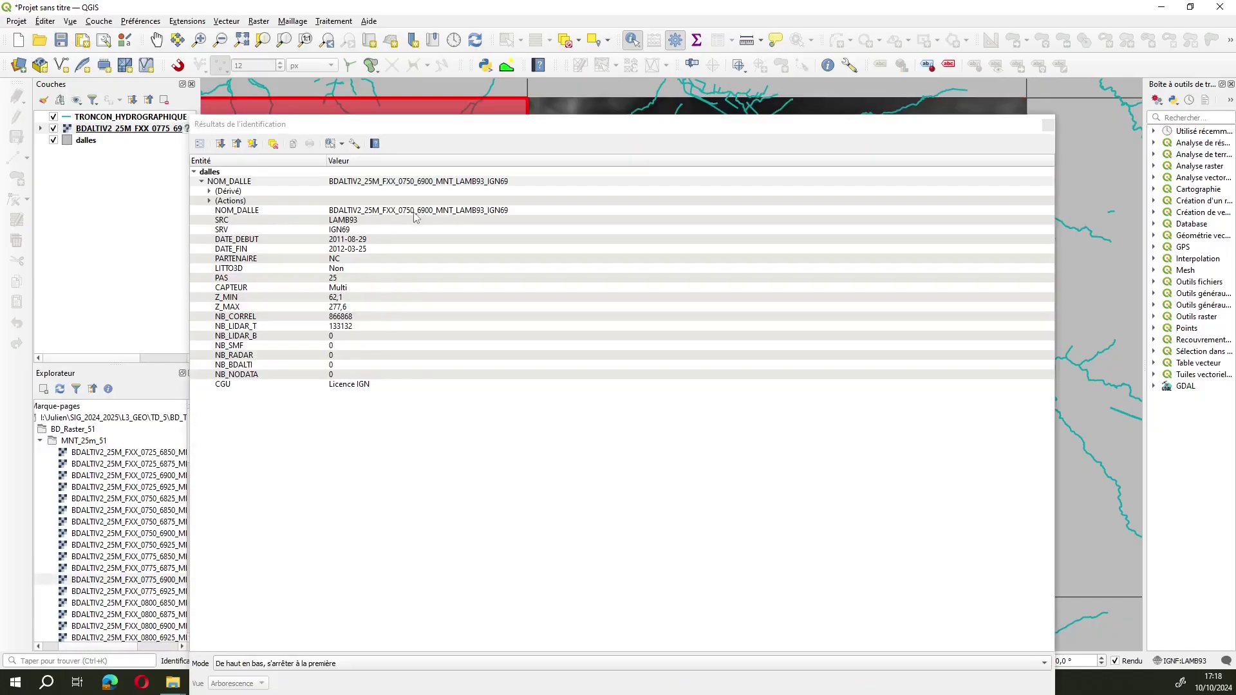
click(1048, 125)
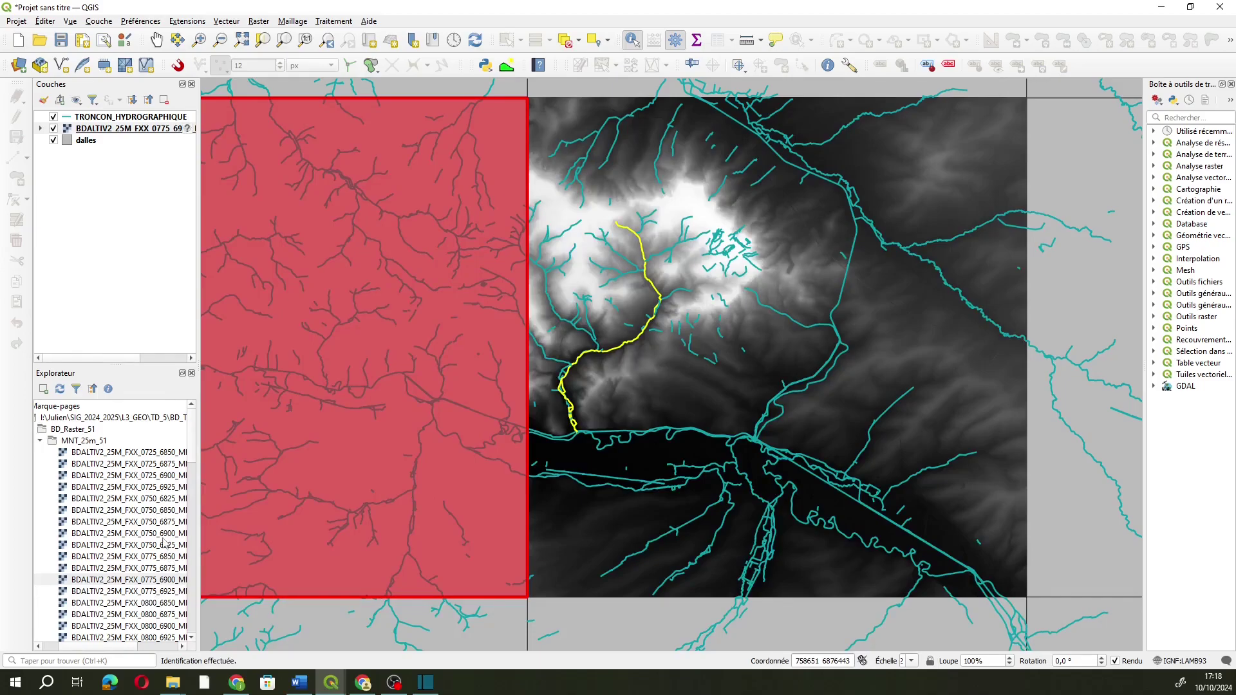
drag(141, 533, 129, 229)
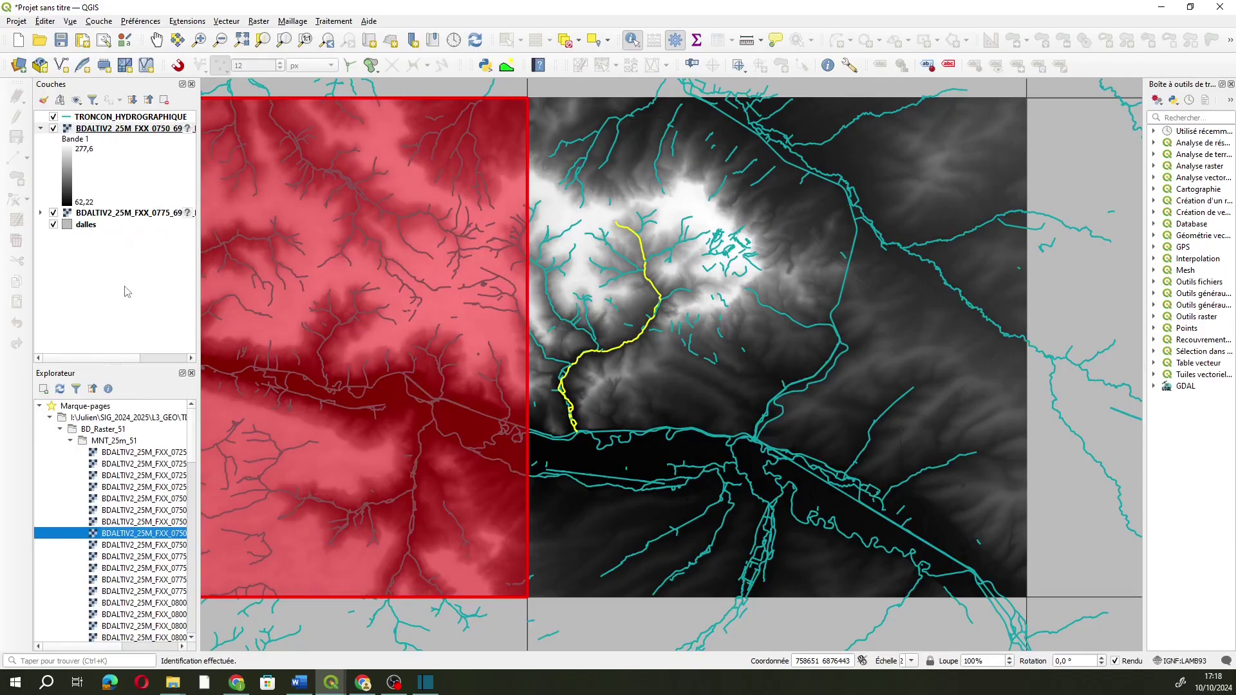
click(127, 292)
click(96, 132)
ctrl+click(113, 217)
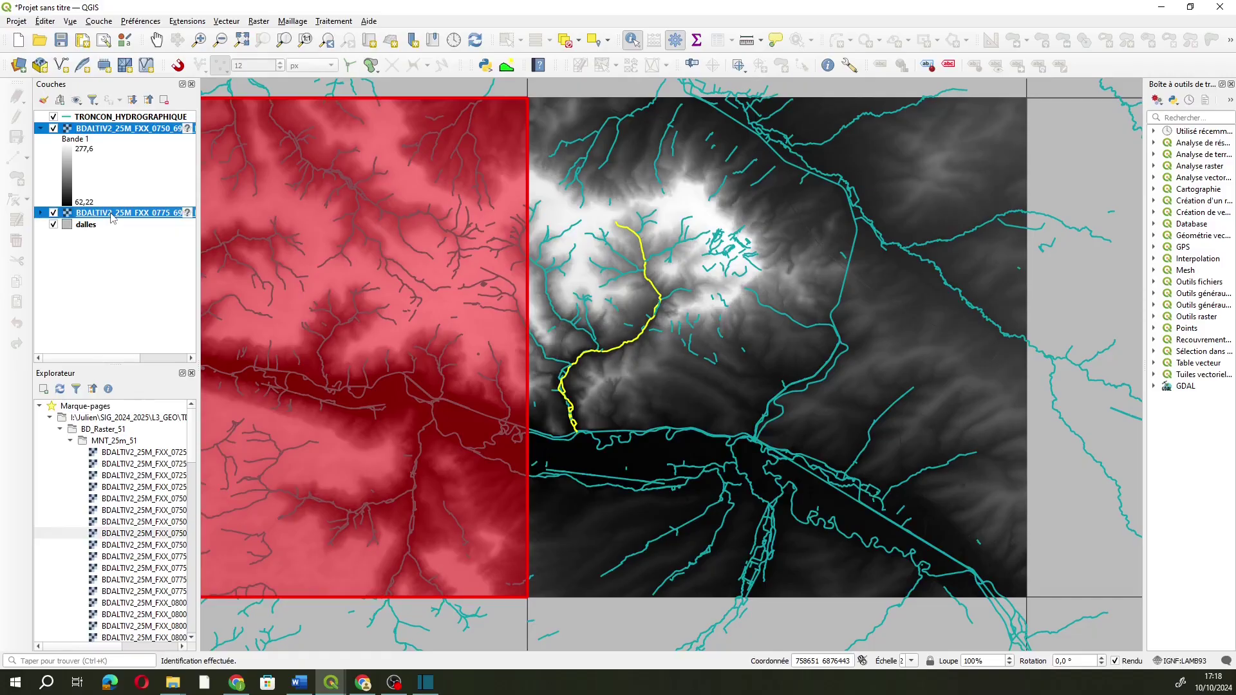
click(187, 129)
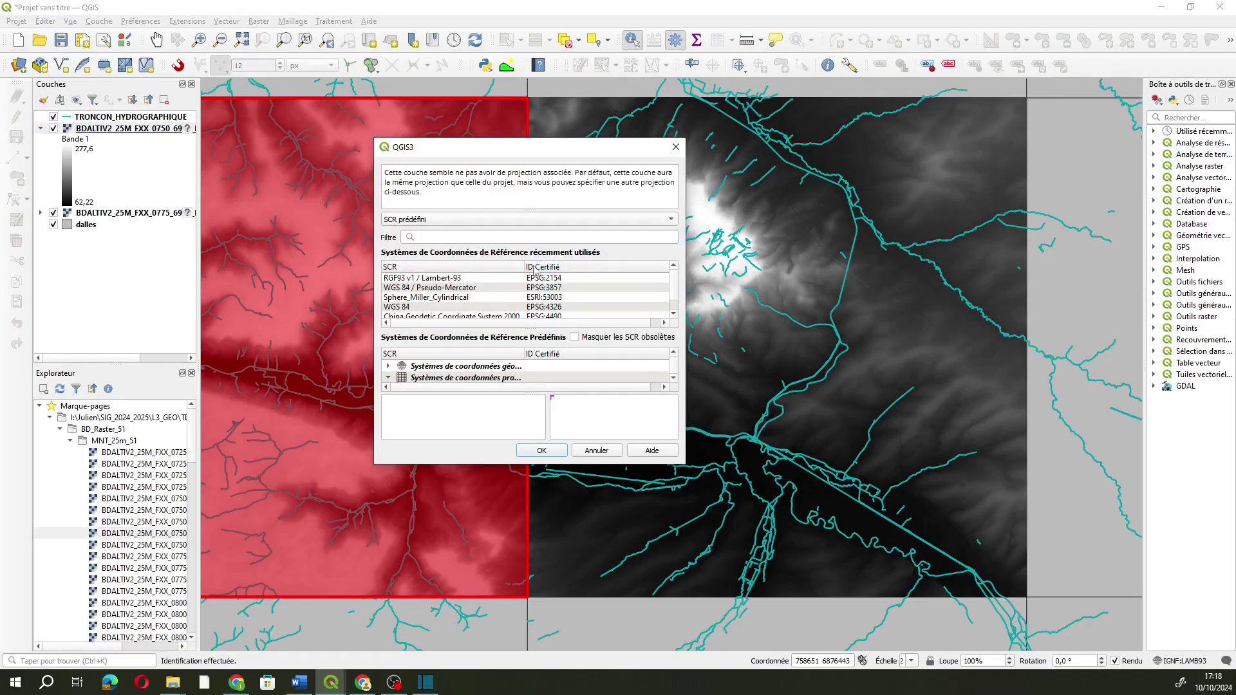
click(675, 146)
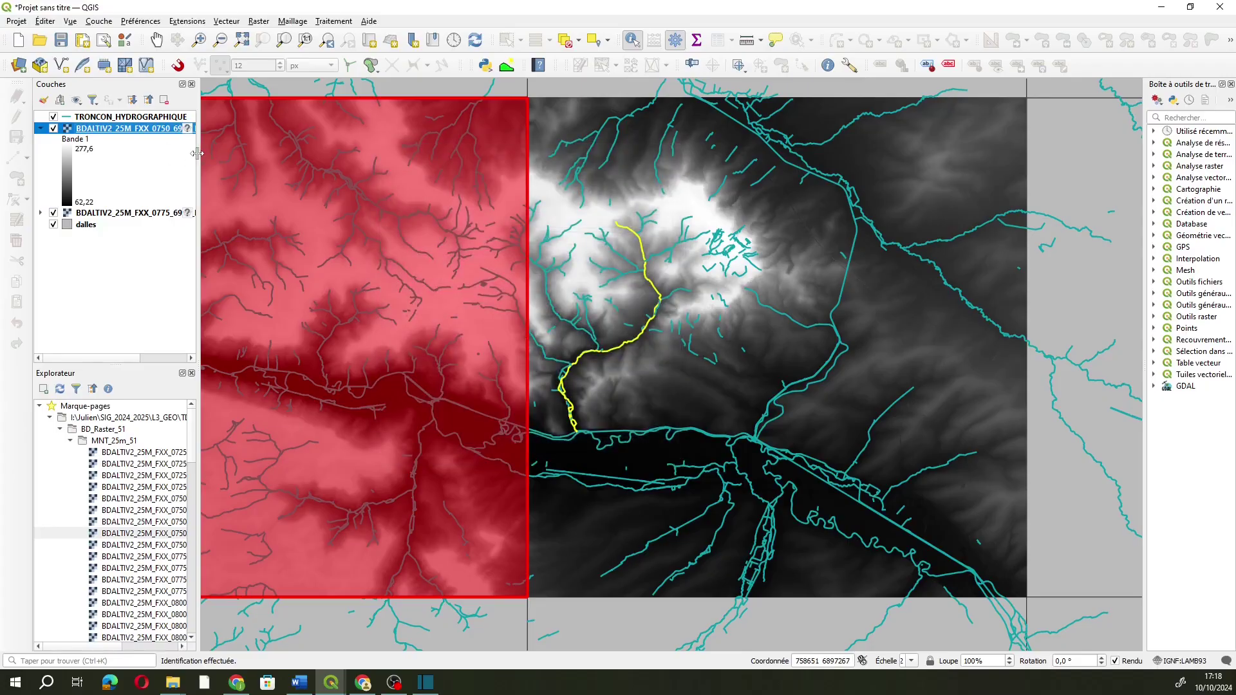
- Assign the RGF93 v1 / Lambert-93 (EPSG:2154) coordinate system to both the 0750_6900 and 0775_6900 elevation rasters
drag(197, 154, 346, 154)
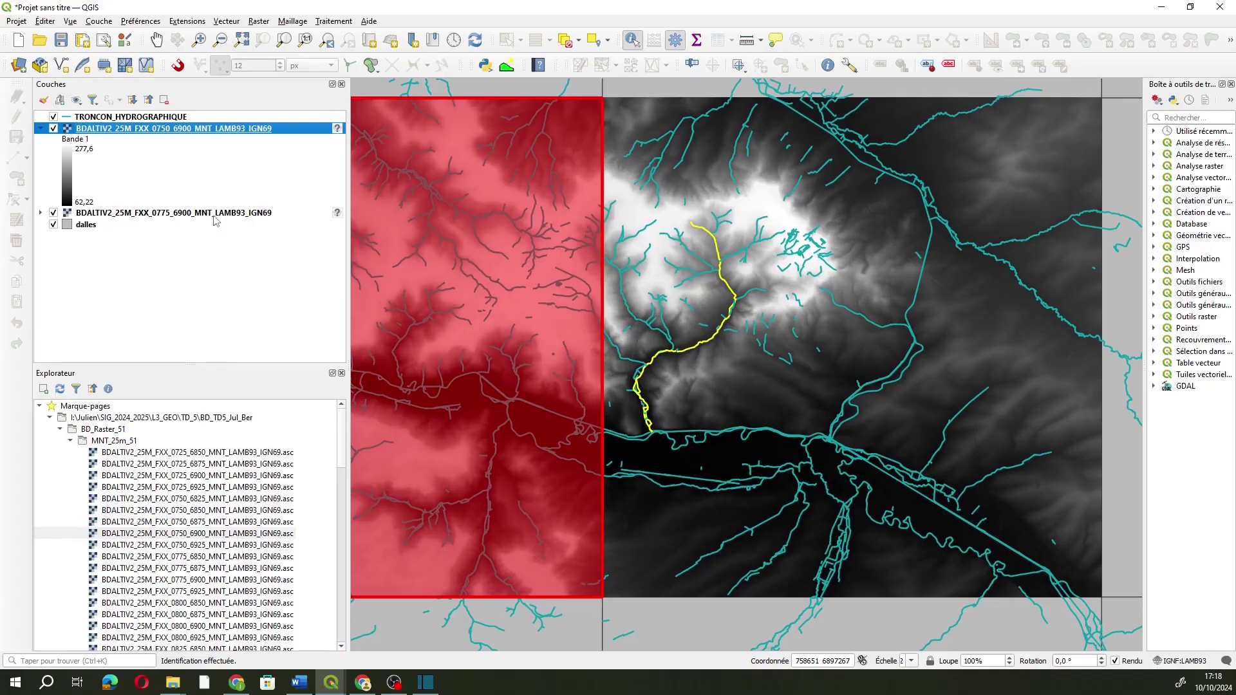
click(338, 129)
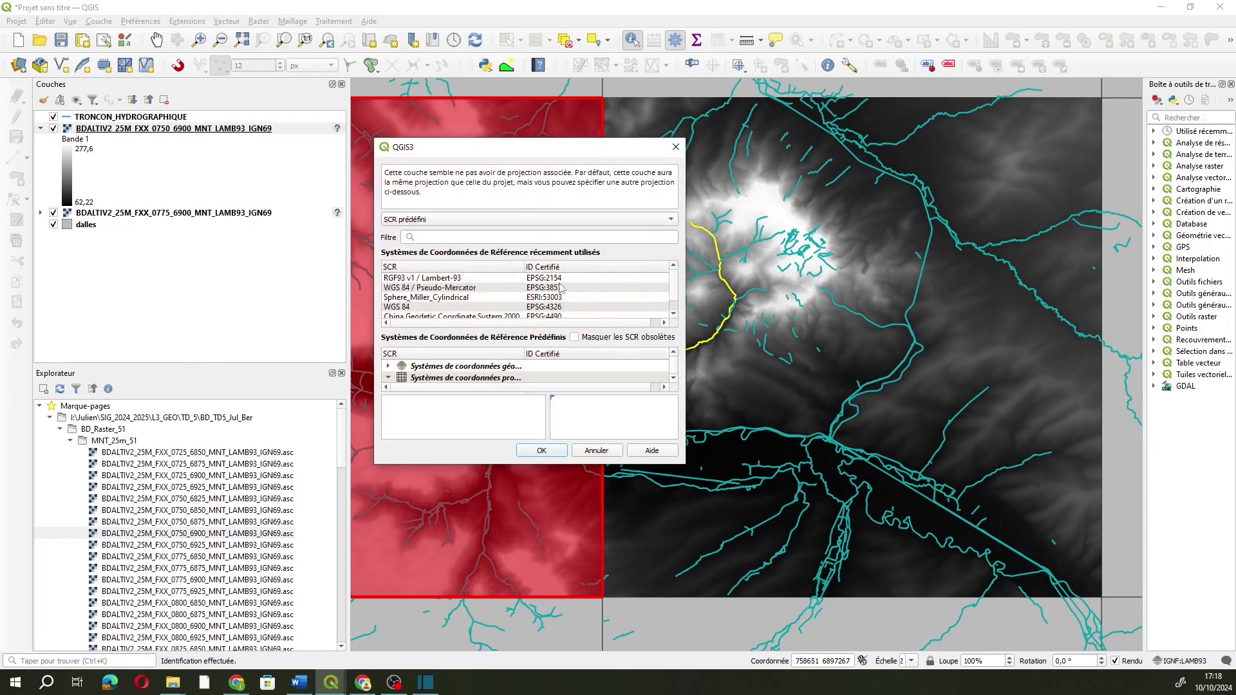
click(548, 278)
click(541, 449)
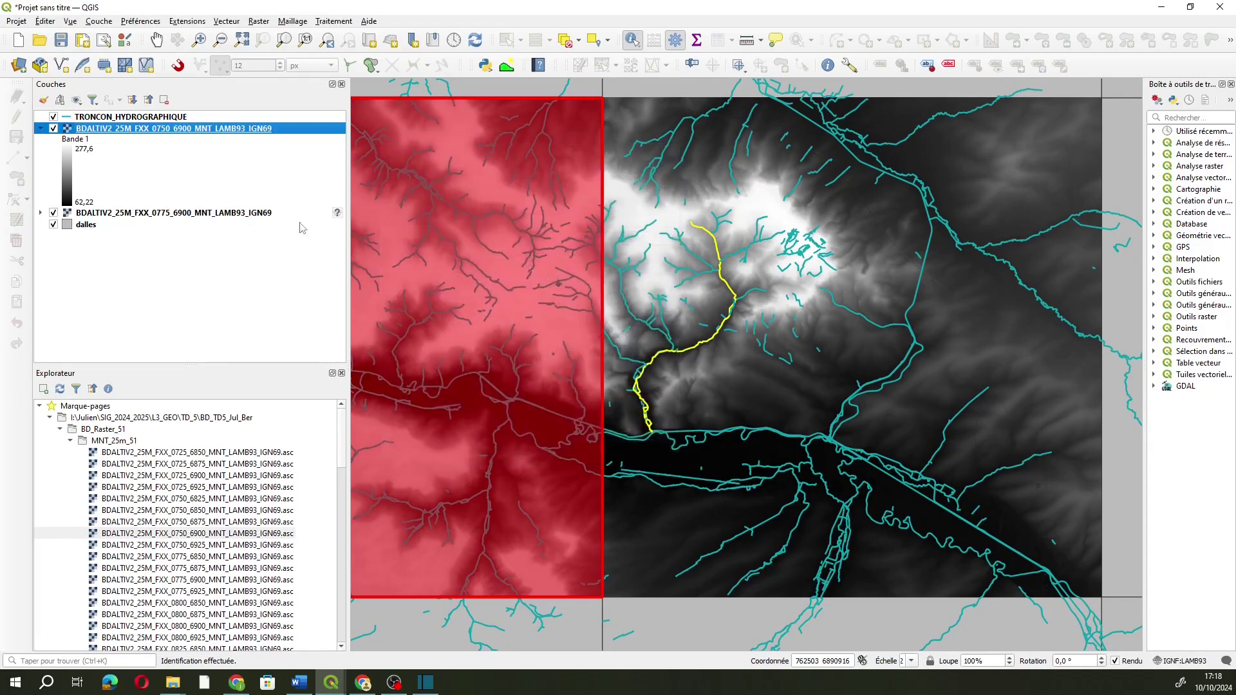
click(338, 213)
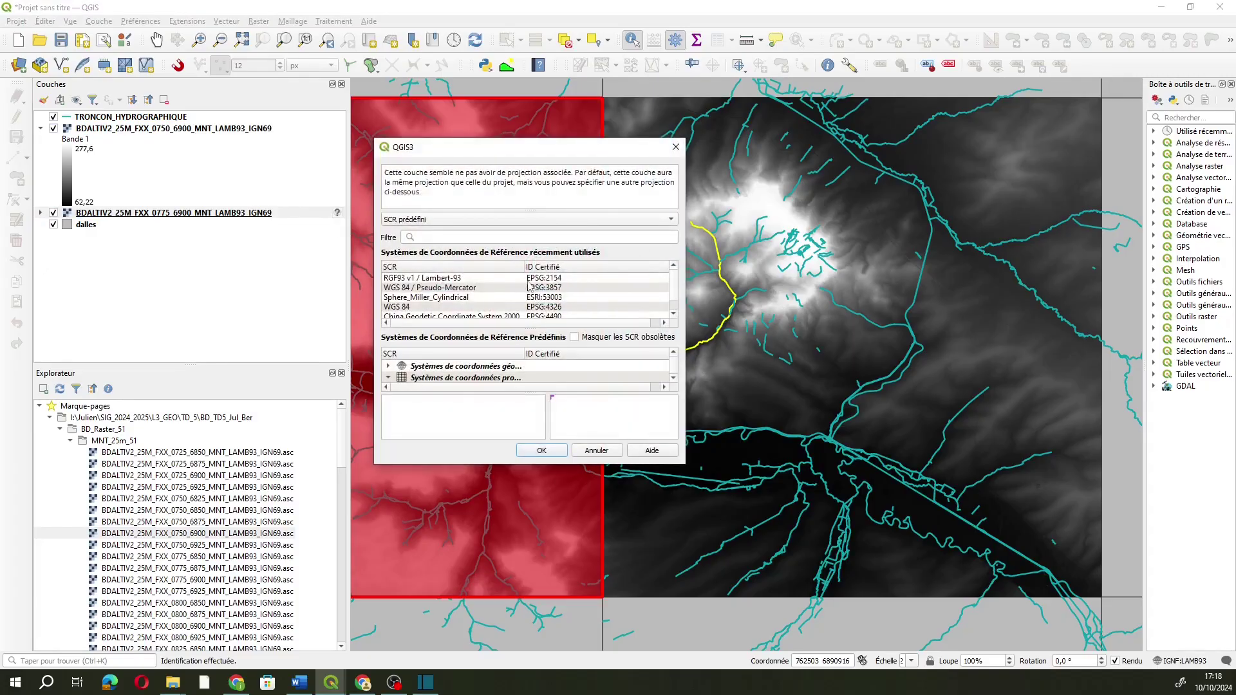
click(529, 278)
click(539, 449)
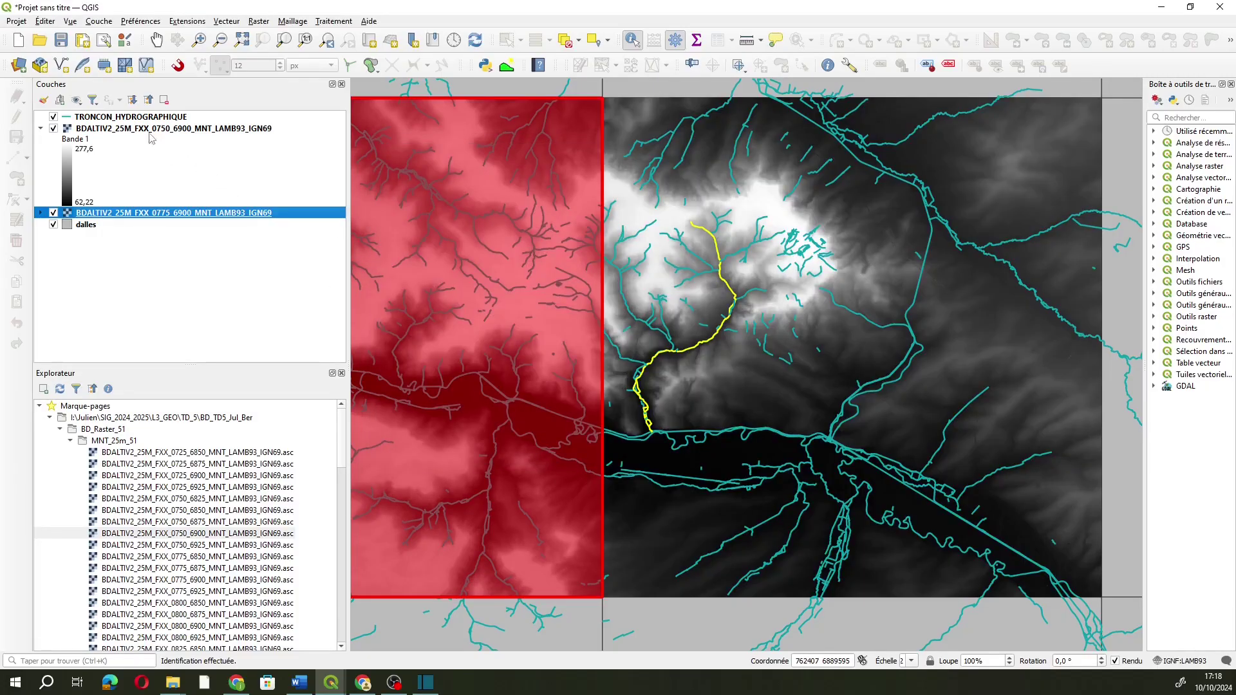
- Group the two elevation rasters under the name MNT_25m and collapse the group
ctrl+click(129, 132)
right_click(128, 132)
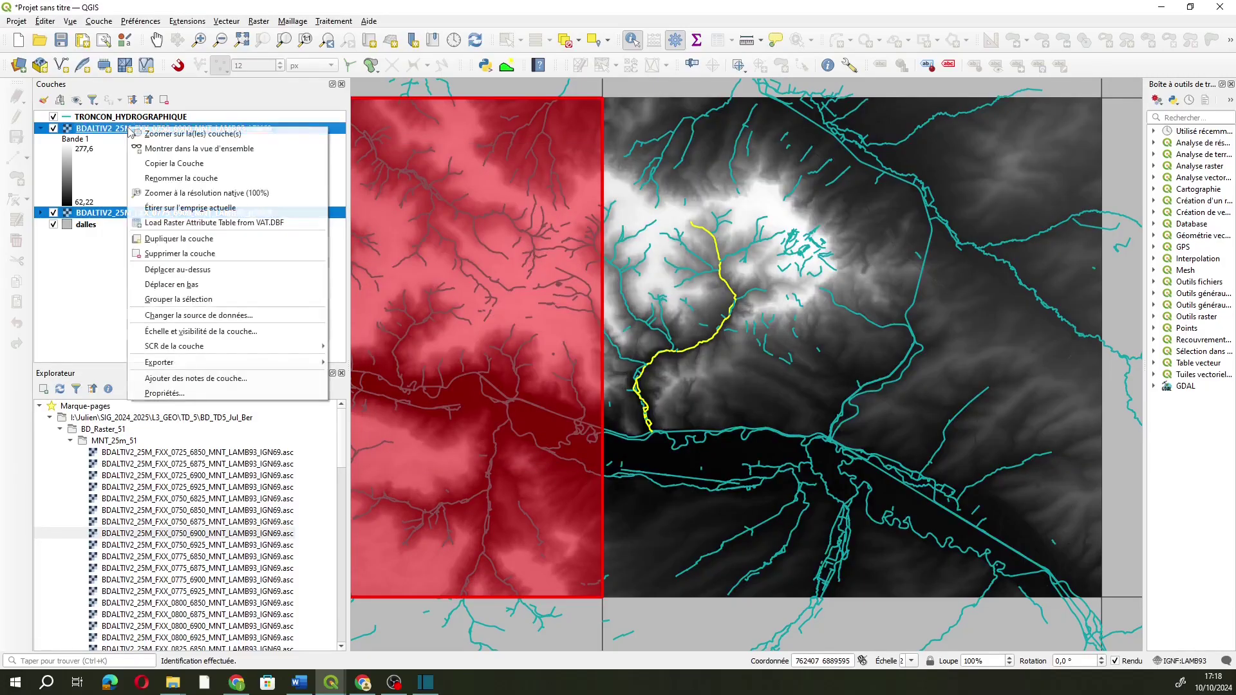
click(241, 298)
text(MNT_25m)
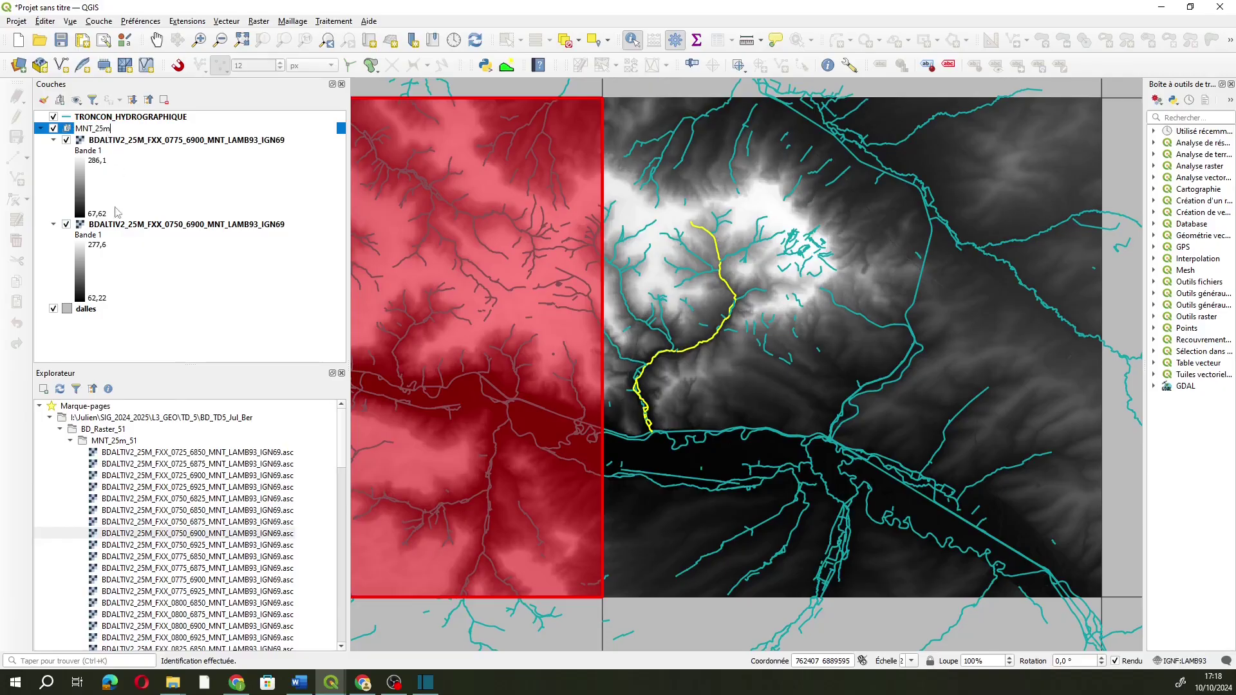
key(Return)
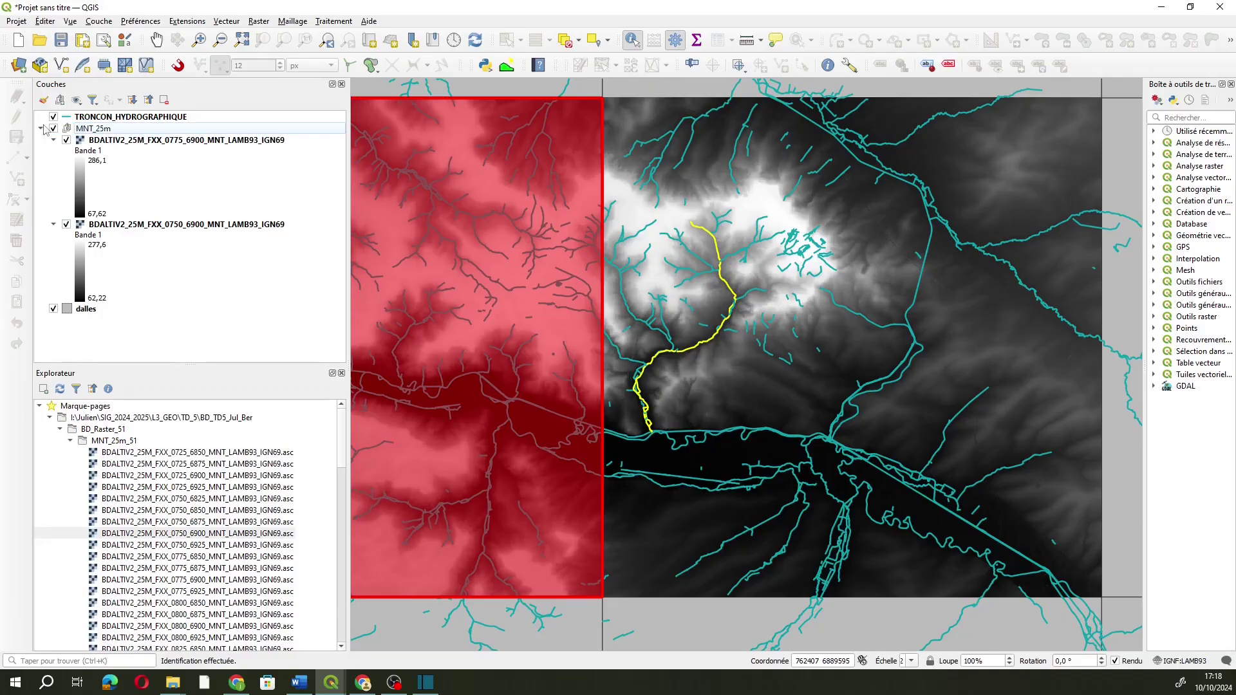
click(42, 128)
click(634, 115)
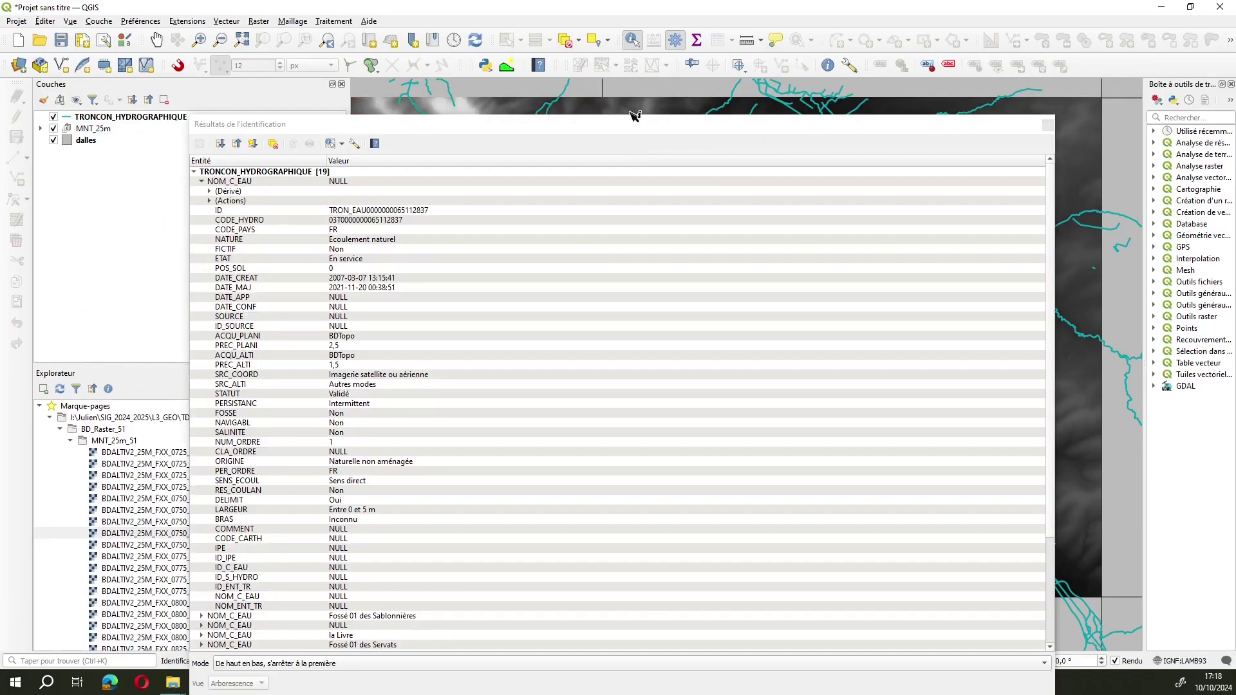
click(1047, 125)
- Start the raster Fusion (merge) tool and choose both the 0750_6900 and 0775_6900 elevation rasters as input layers
drag(407, 264, 466, 276)
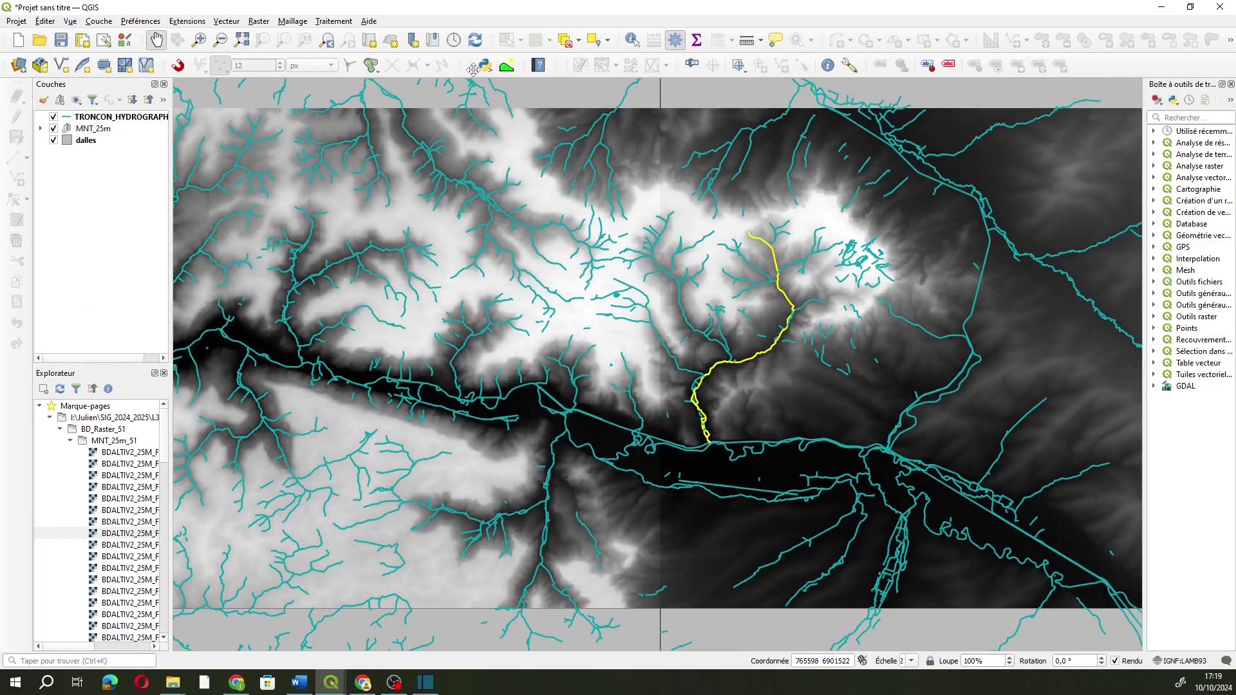
click(290, 21)
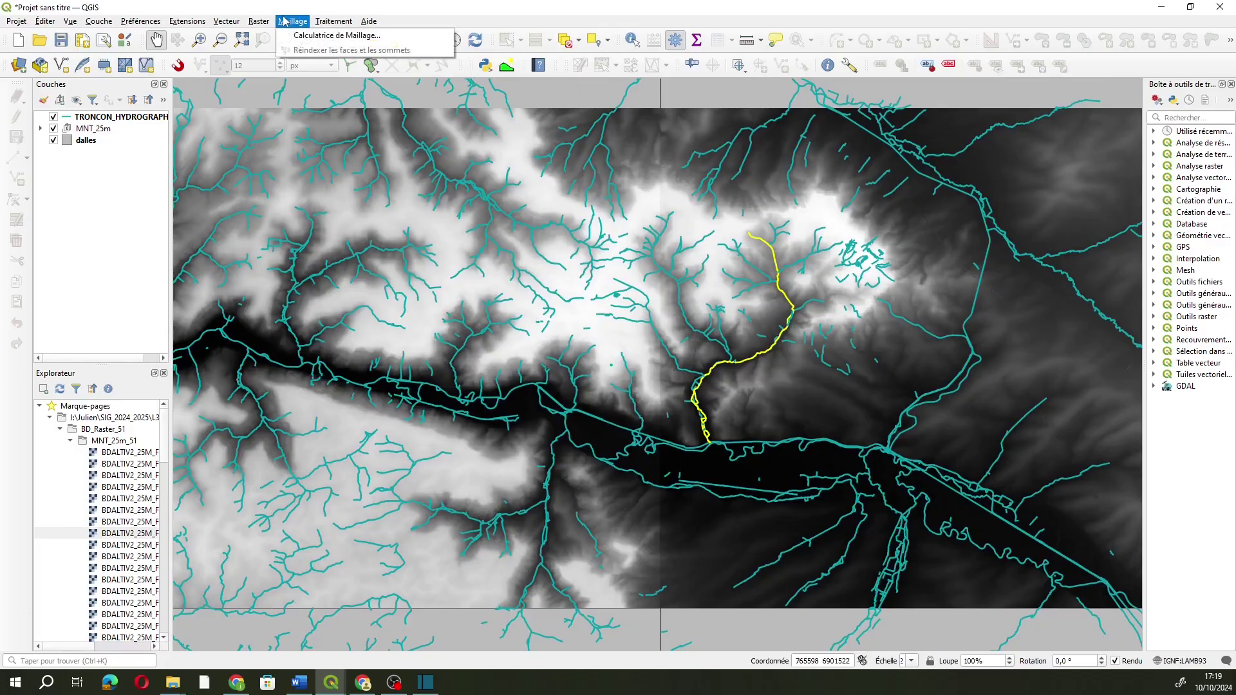
mouse_move(259, 21)
mouse_move(295, 95)
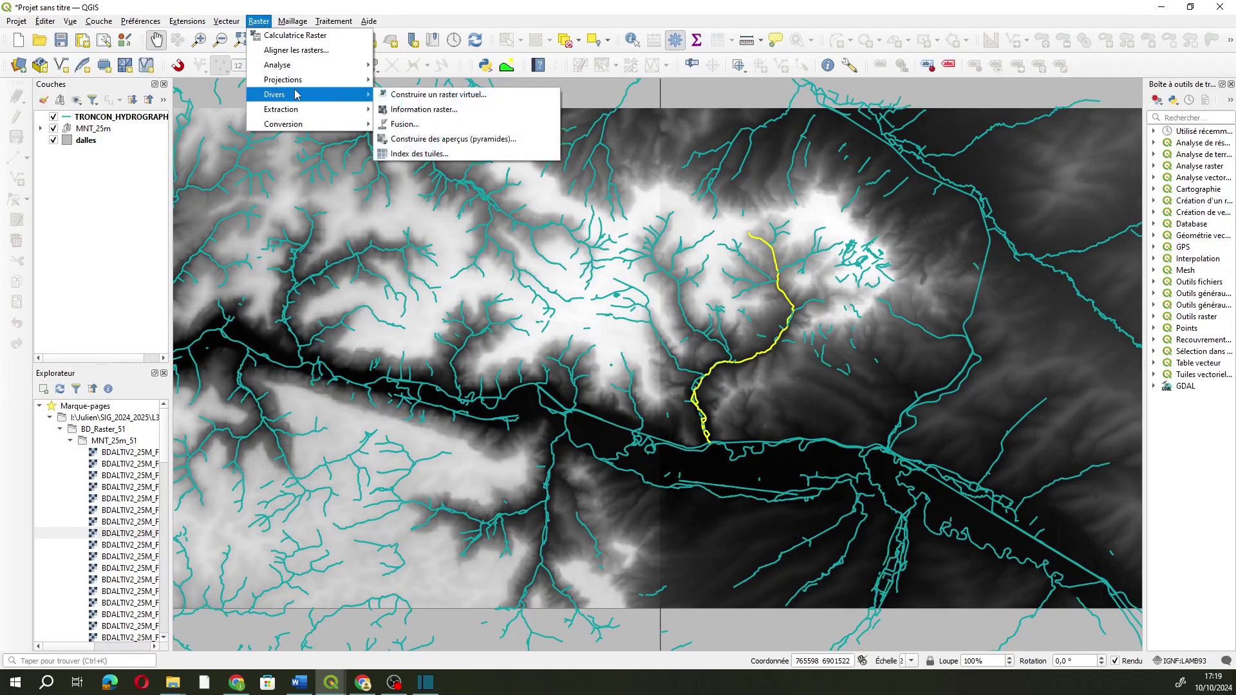
click(426, 124)
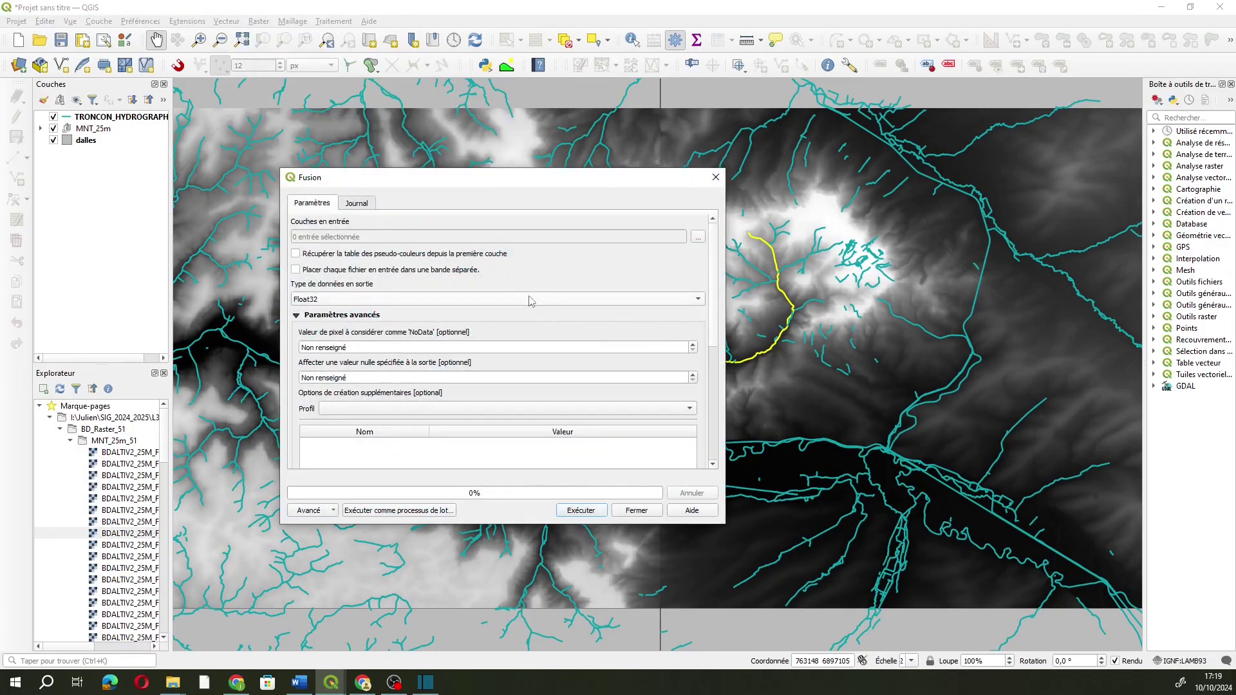
click(698, 237)
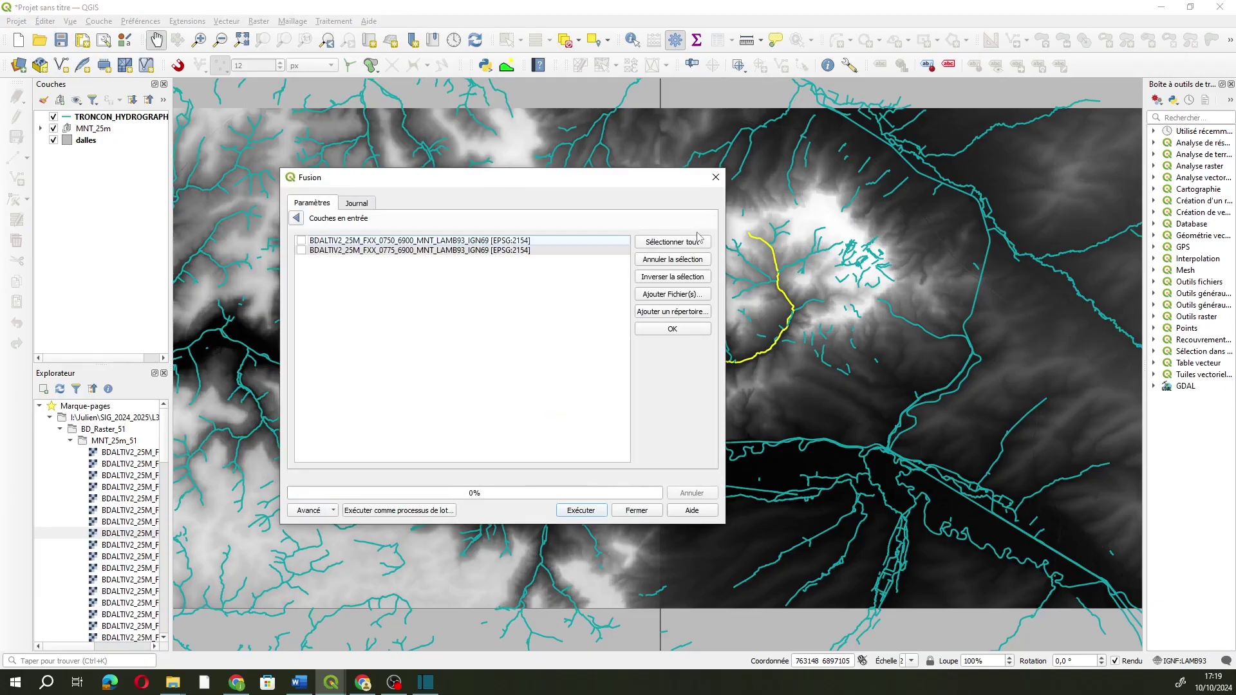
click(296, 220)
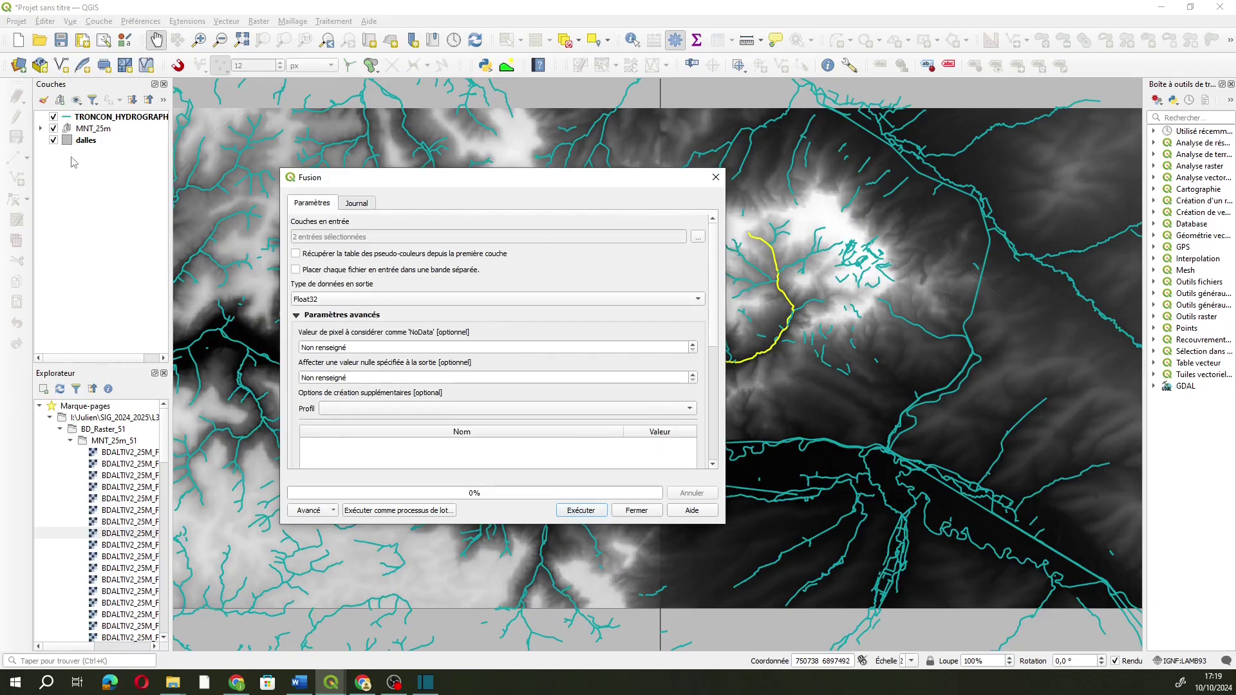
- Expand the MNT_25m group and open the layer properties of the 0775_6900 raster to check its data type
right_click(94, 134)
click(40, 129)
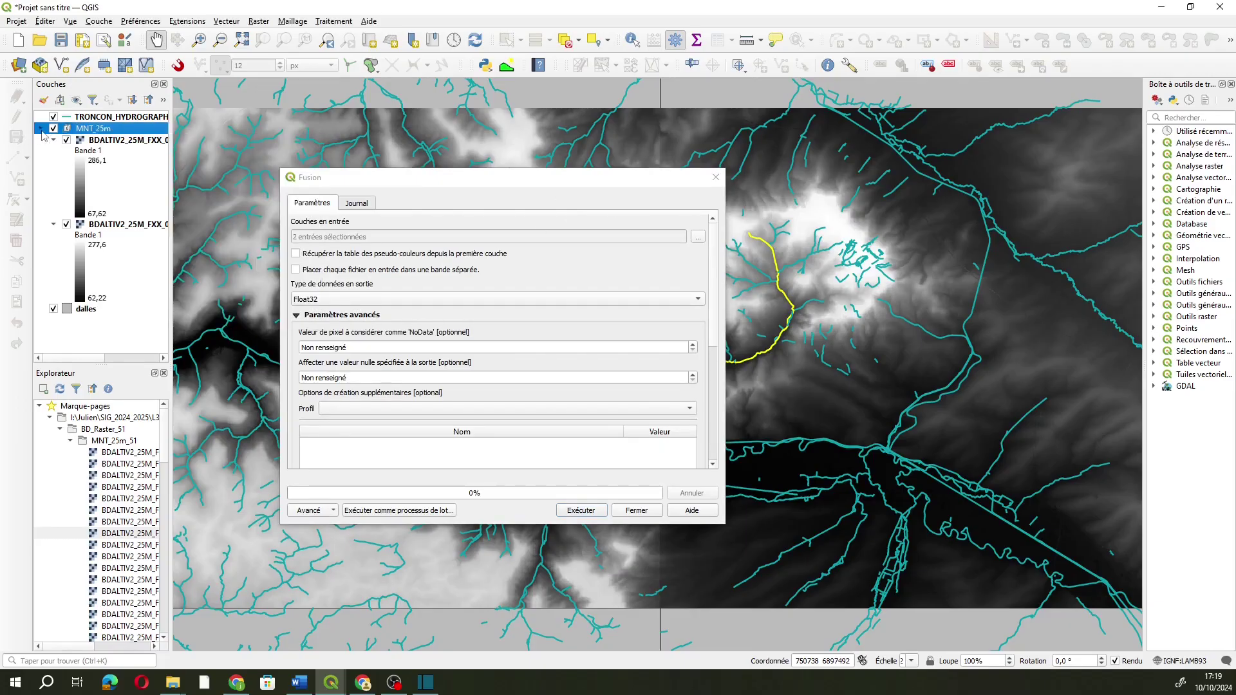
right_click(104, 141)
click(342, 402)
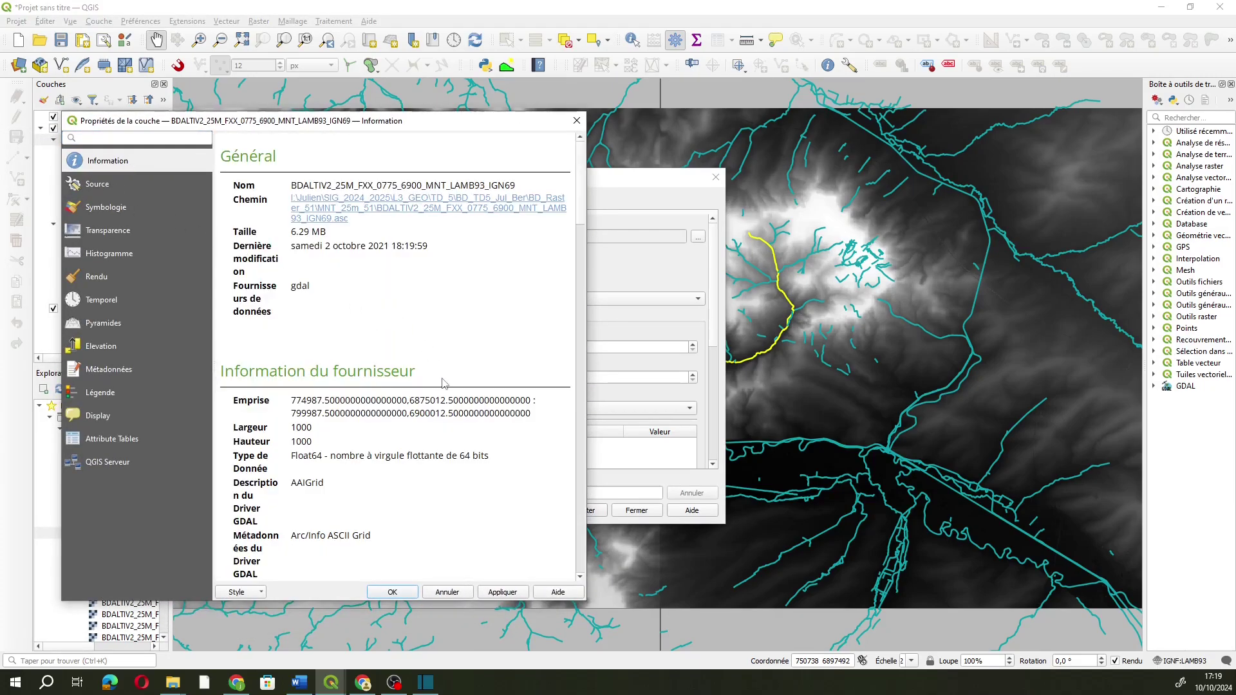
- Check the 0775_6900 raster's data type, close its properties, and set the merge output data type to Float64
drag(292, 468, 493, 452)
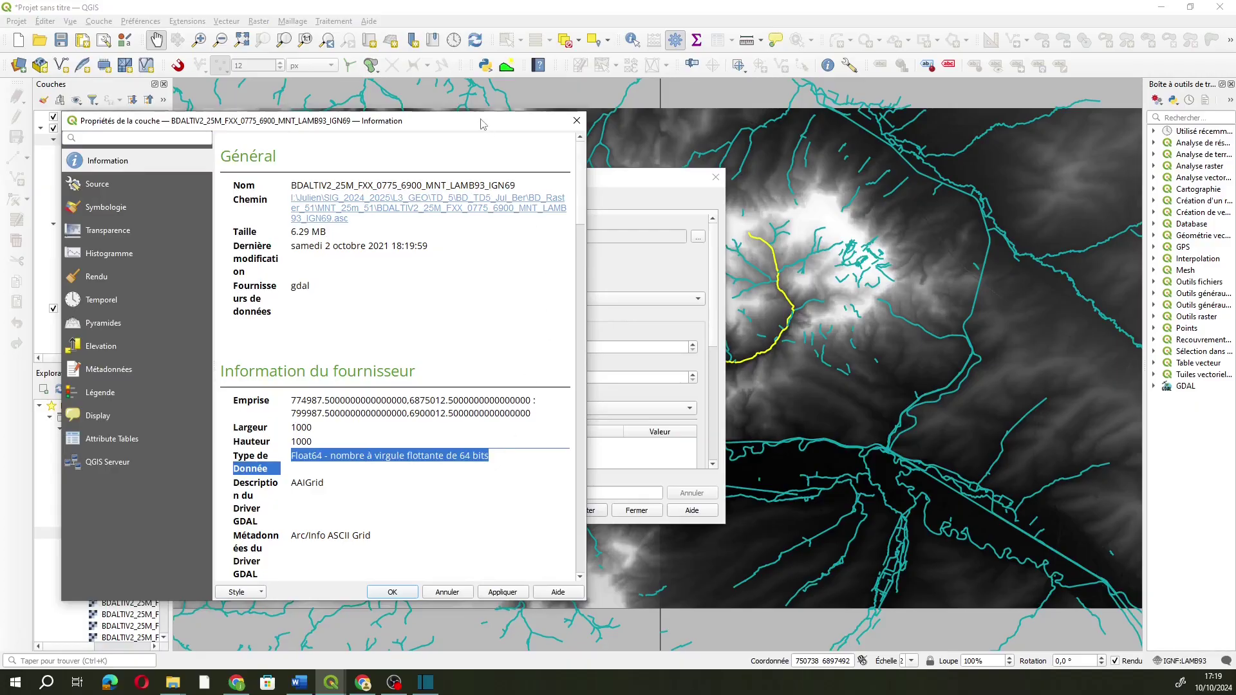
click(576, 120)
click(374, 300)
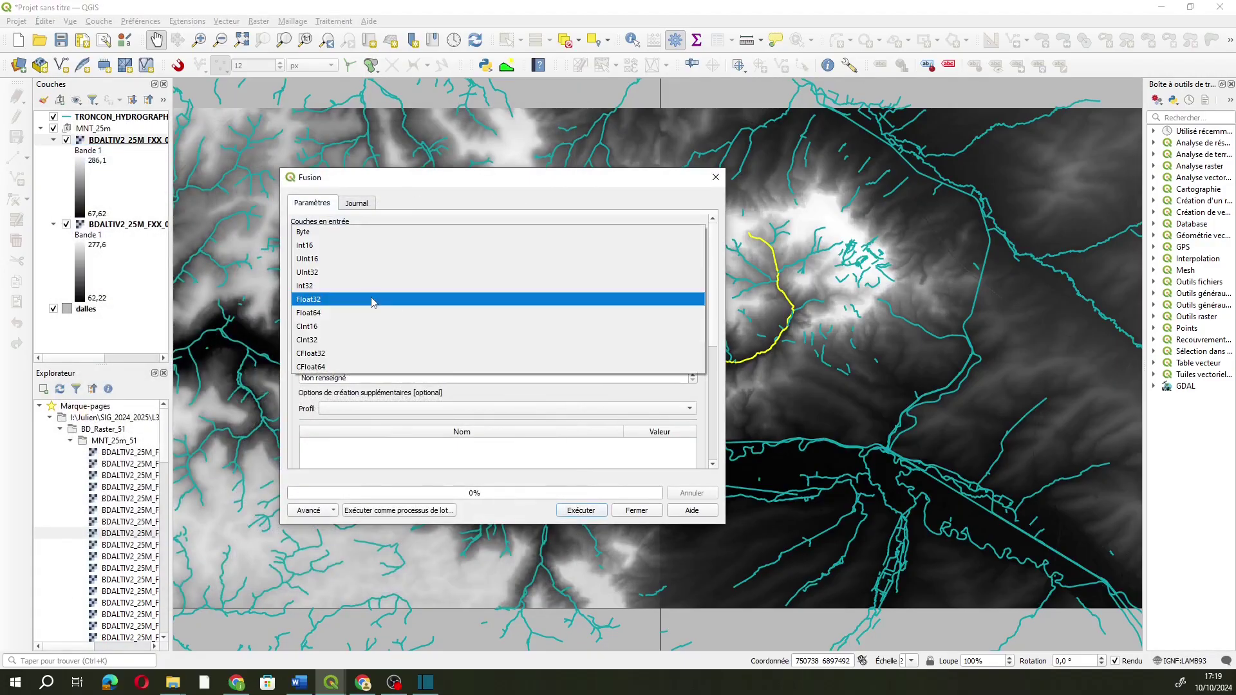
click(377, 313)
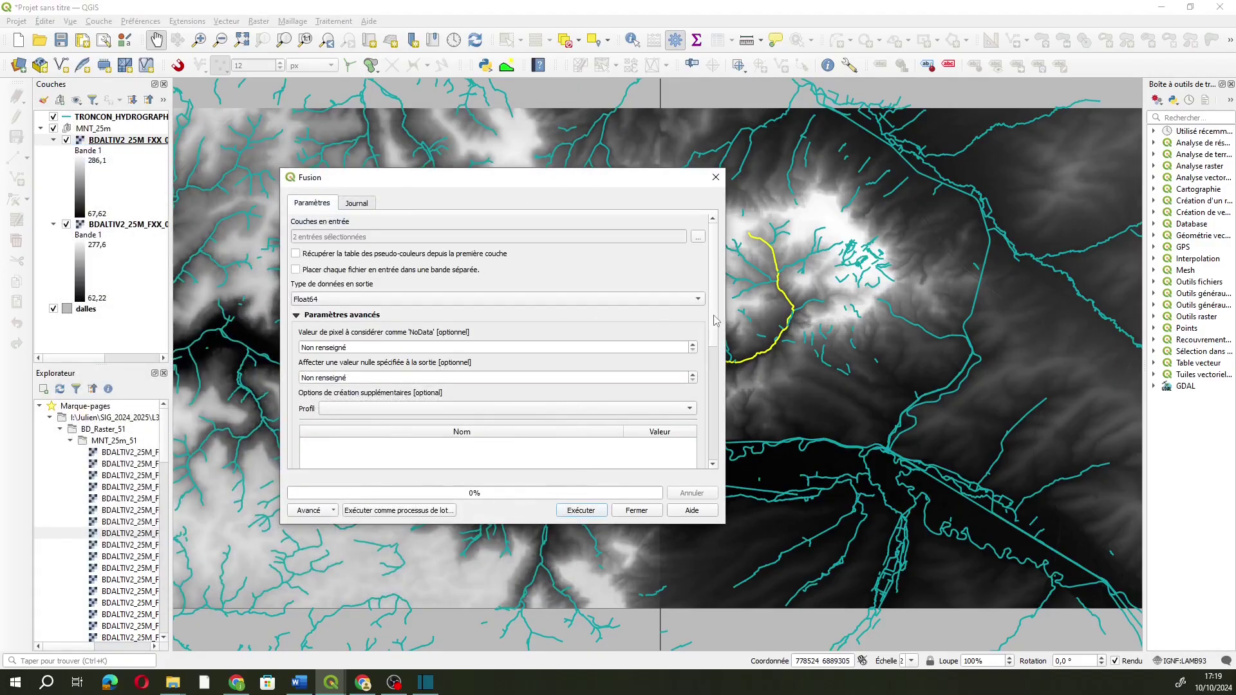
- Choose to save the merged raster to a file and browse to the BD_Raster_51 folder within L3_GEO/TD_5
scroll(717, 404, down, 5)
scroll(718, 404, down, 3)
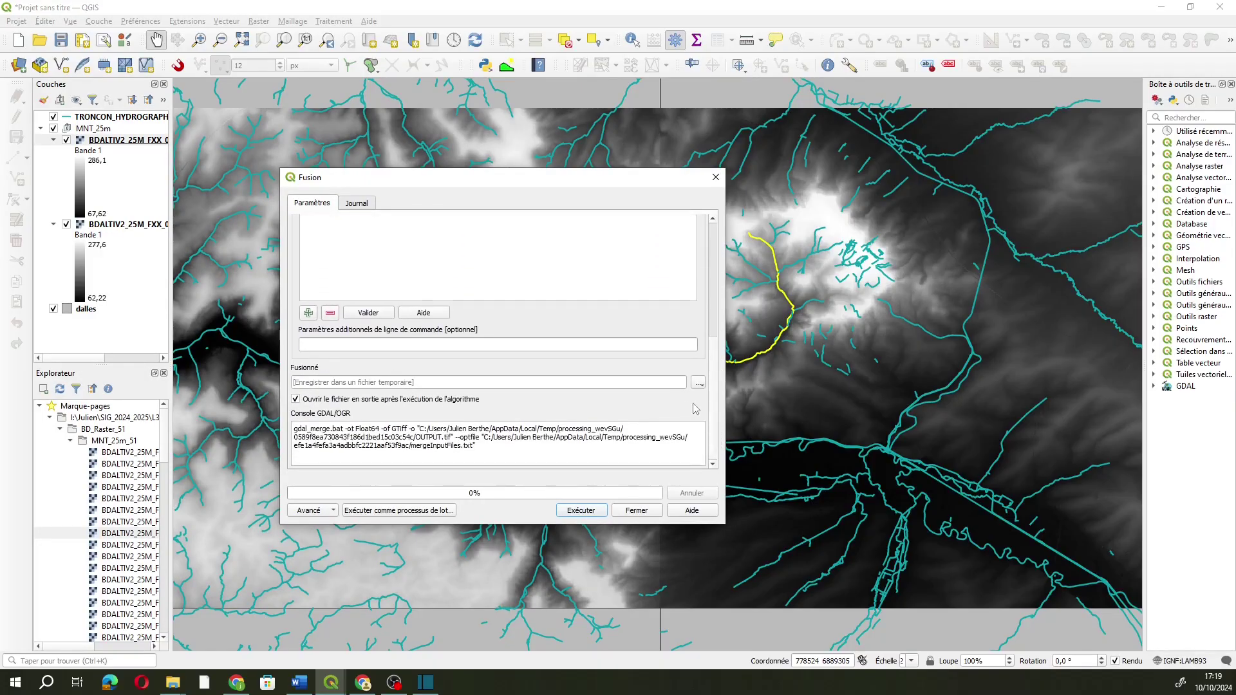
click(698, 383)
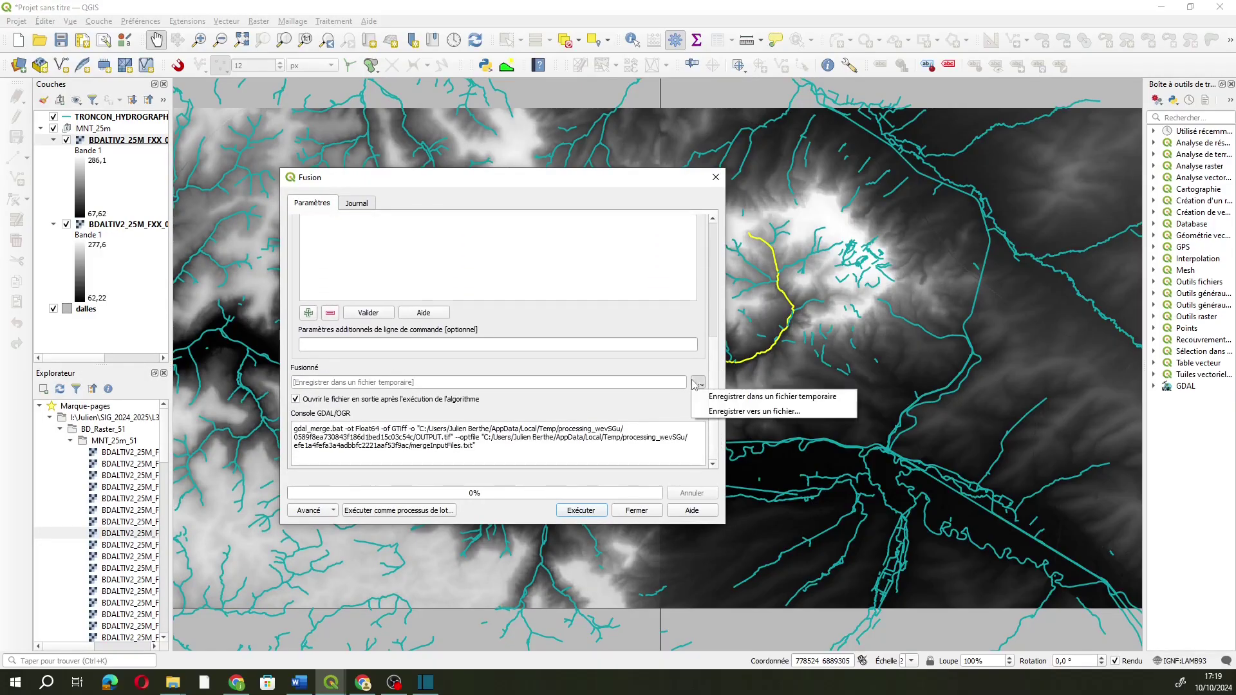
click(746, 412)
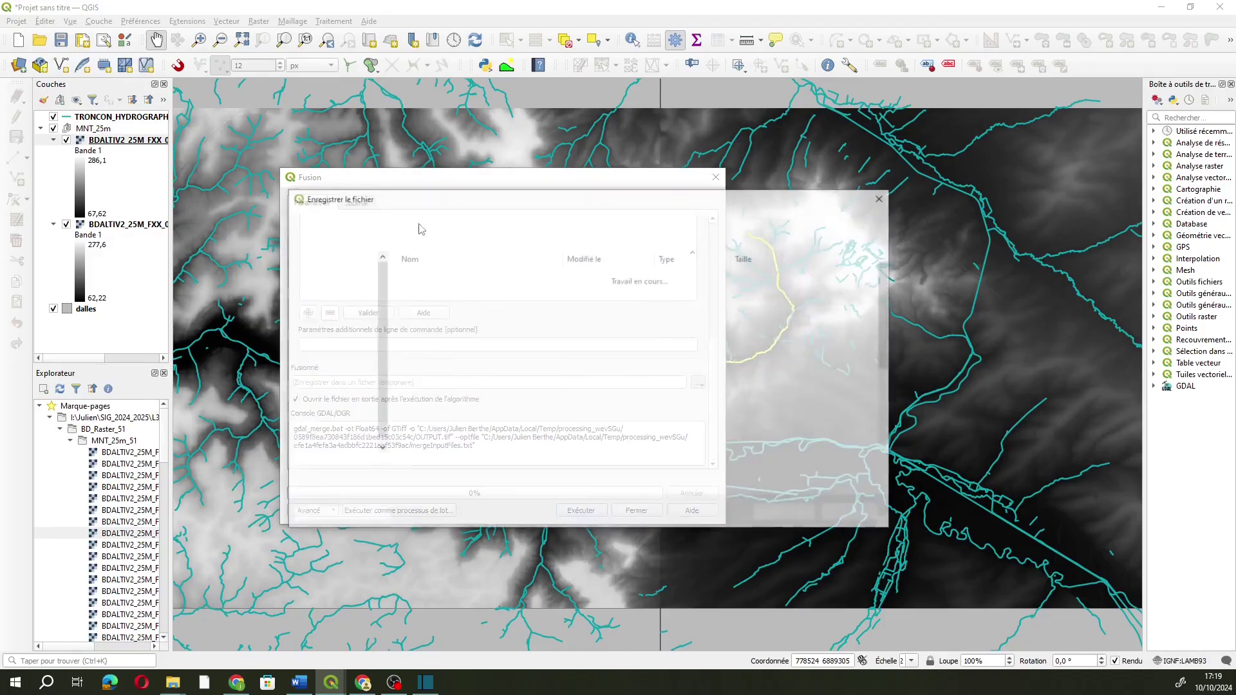
click(341, 427)
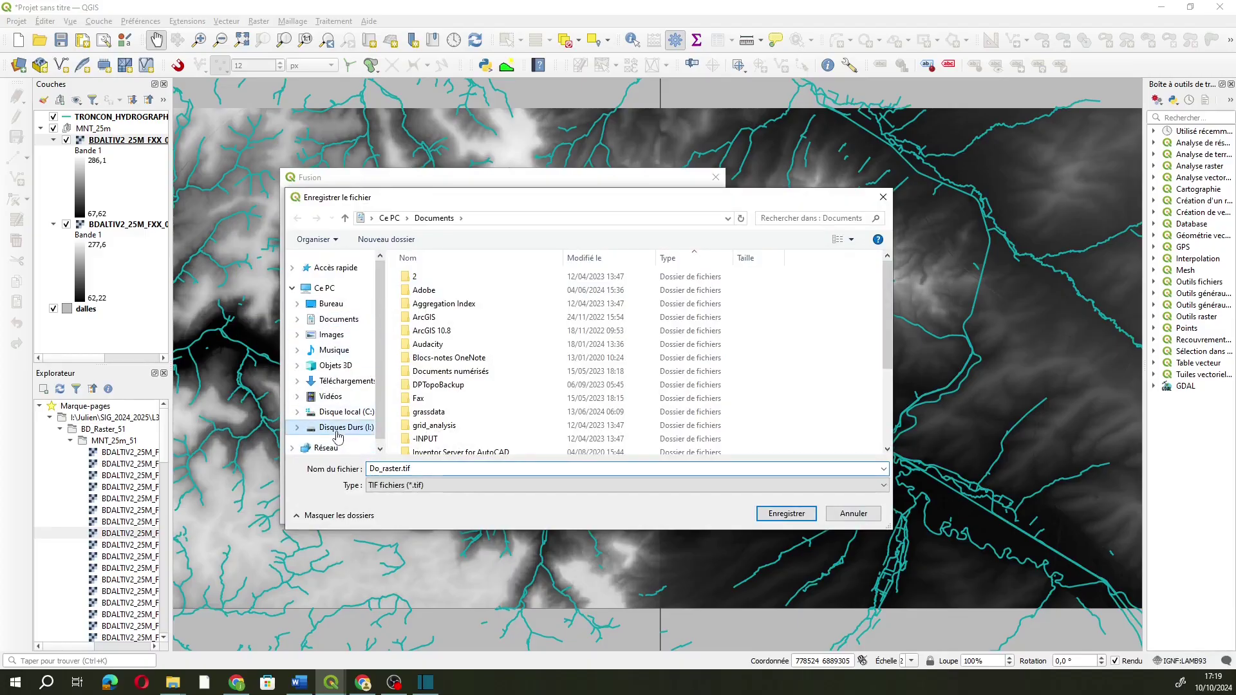
double_click(450, 297)
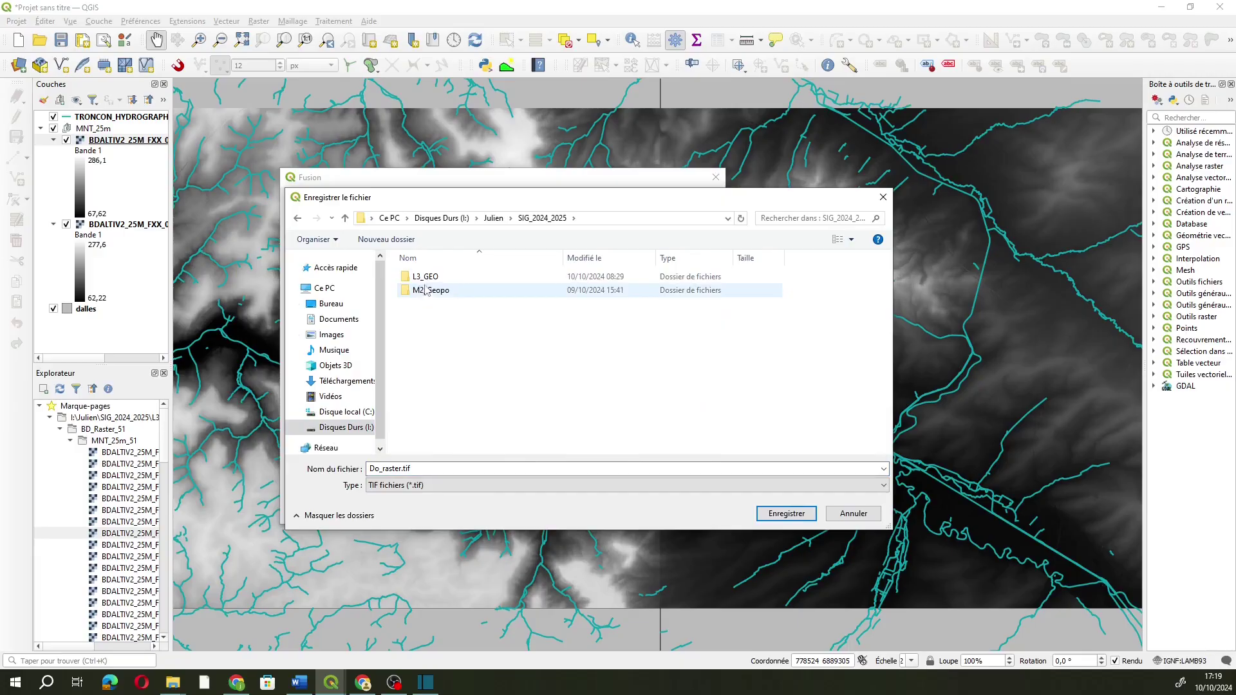
double_click(424, 276)
click(425, 330)
double_click(424, 331)
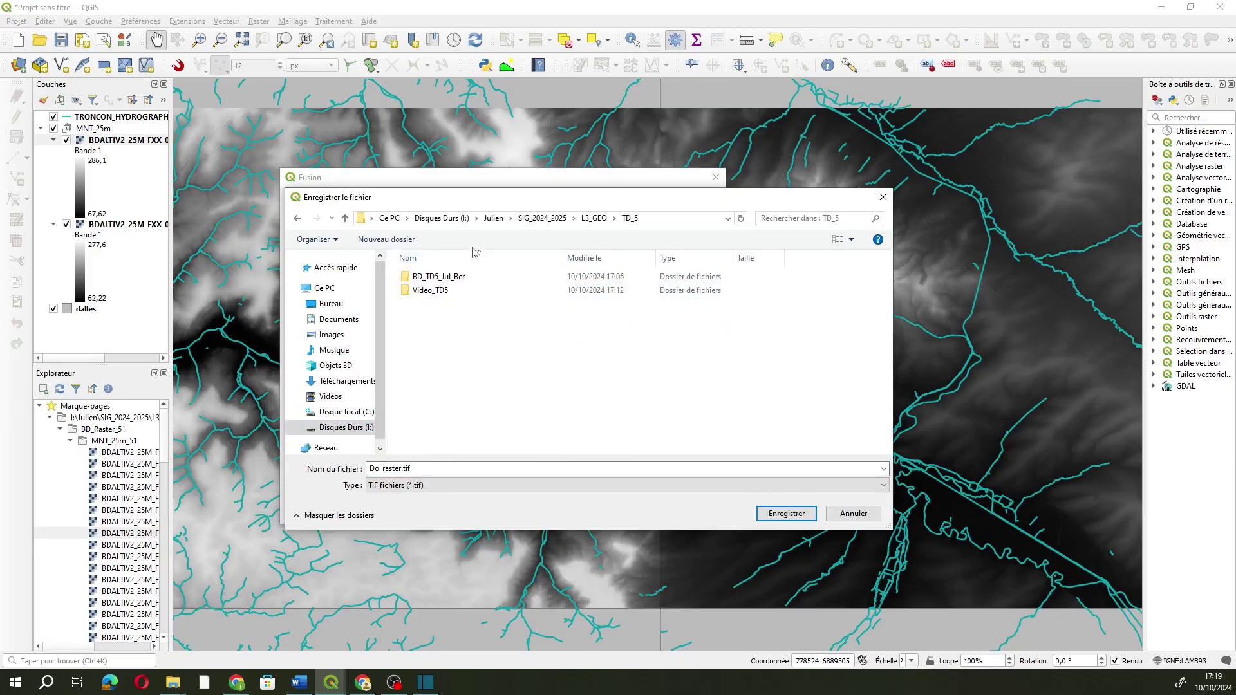
click(437, 278)
double_click(438, 277)
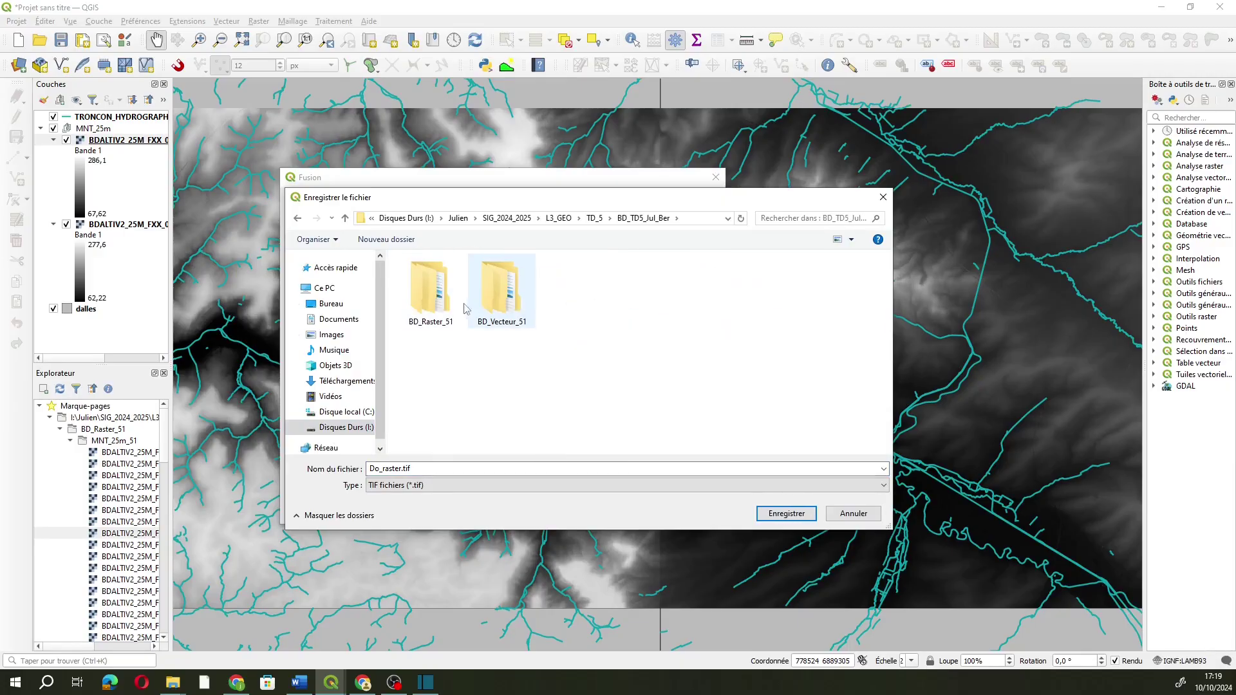
double_click(423, 305)
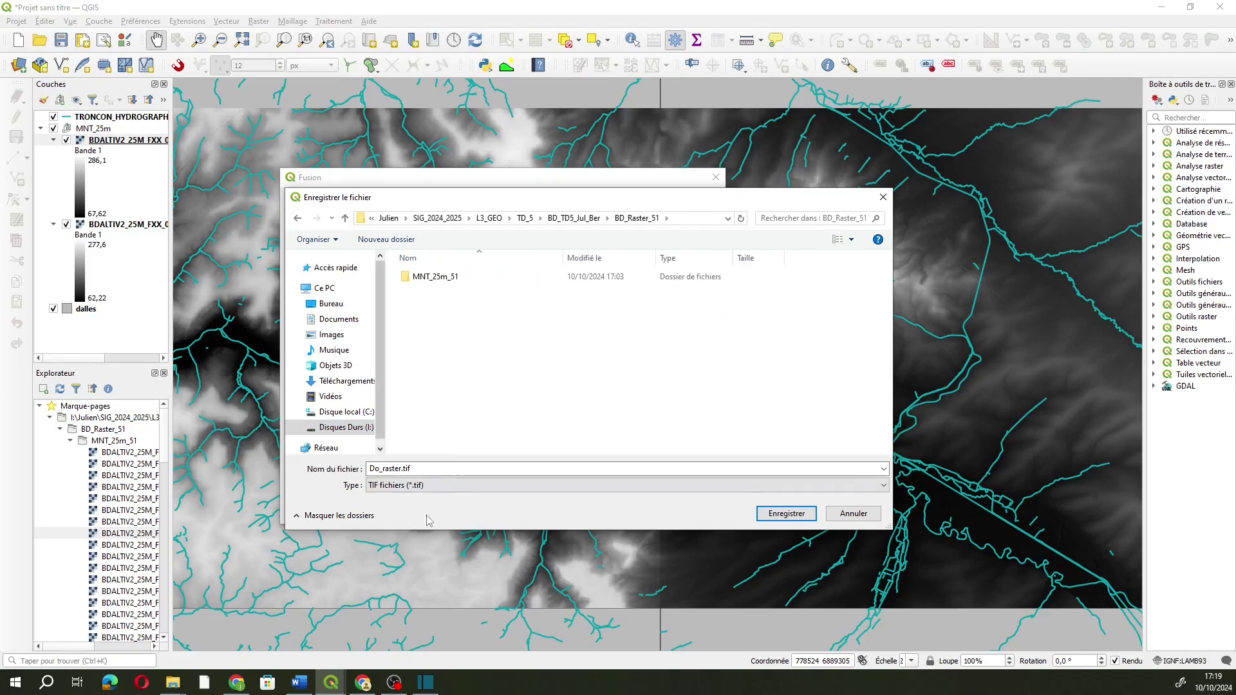
- Name the output file MNT_25m_Livre.tif and run the merge
double_click(425, 467)
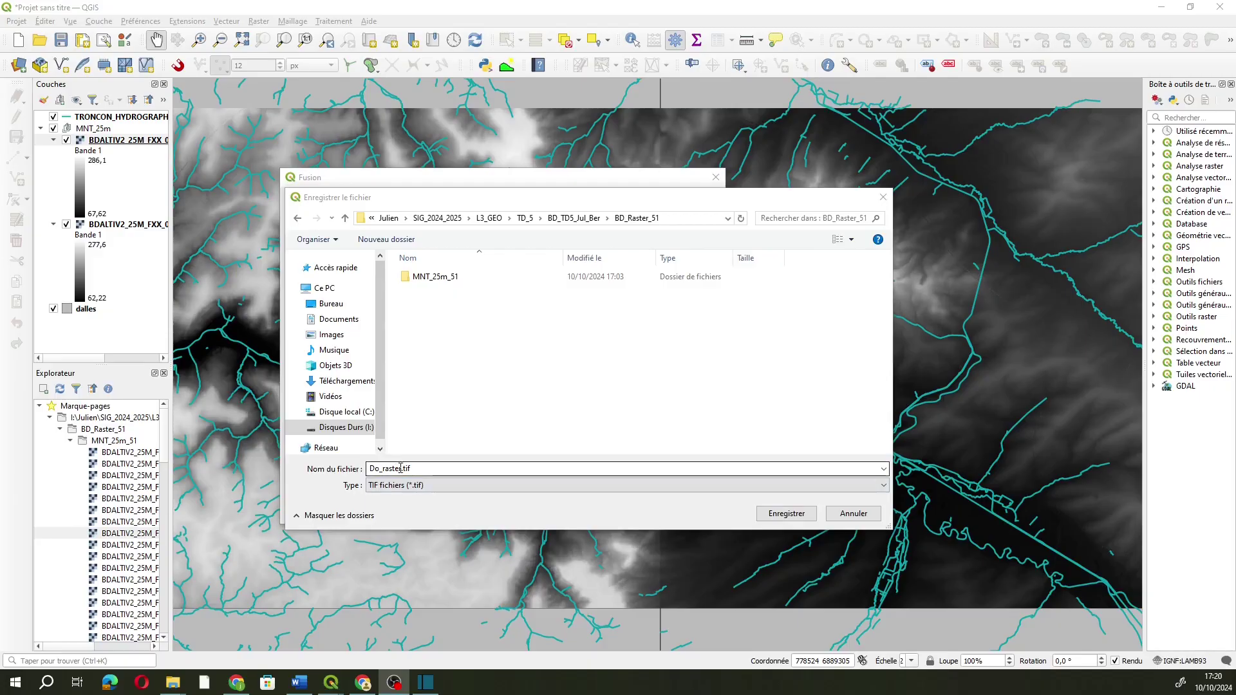
drag(400, 468, 317, 465)
key(BackSpace)
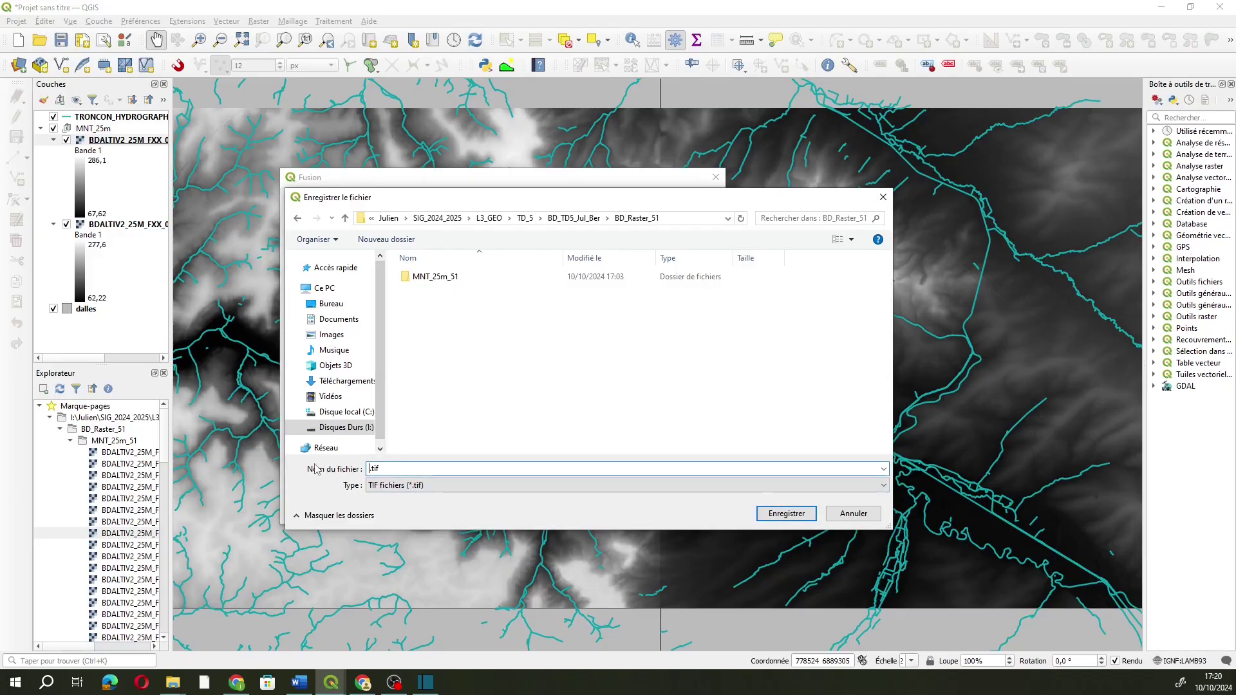
text(M)
text(NT_25m)
text(_Livre)
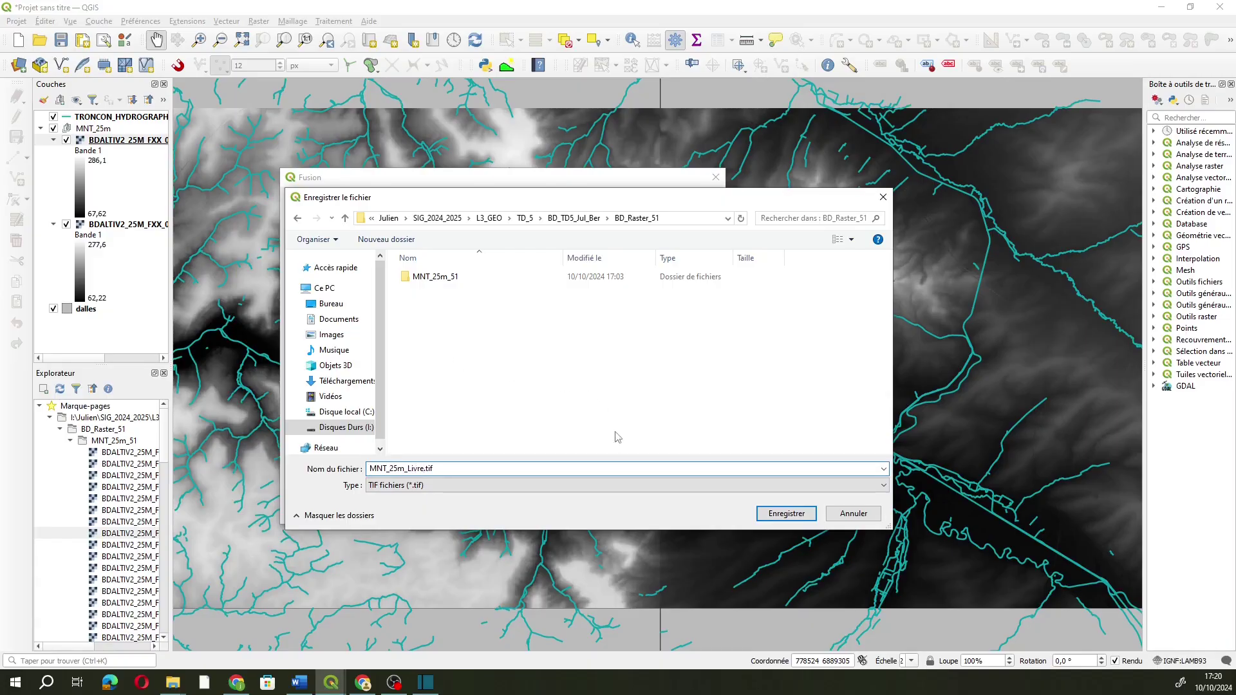
key(Return)
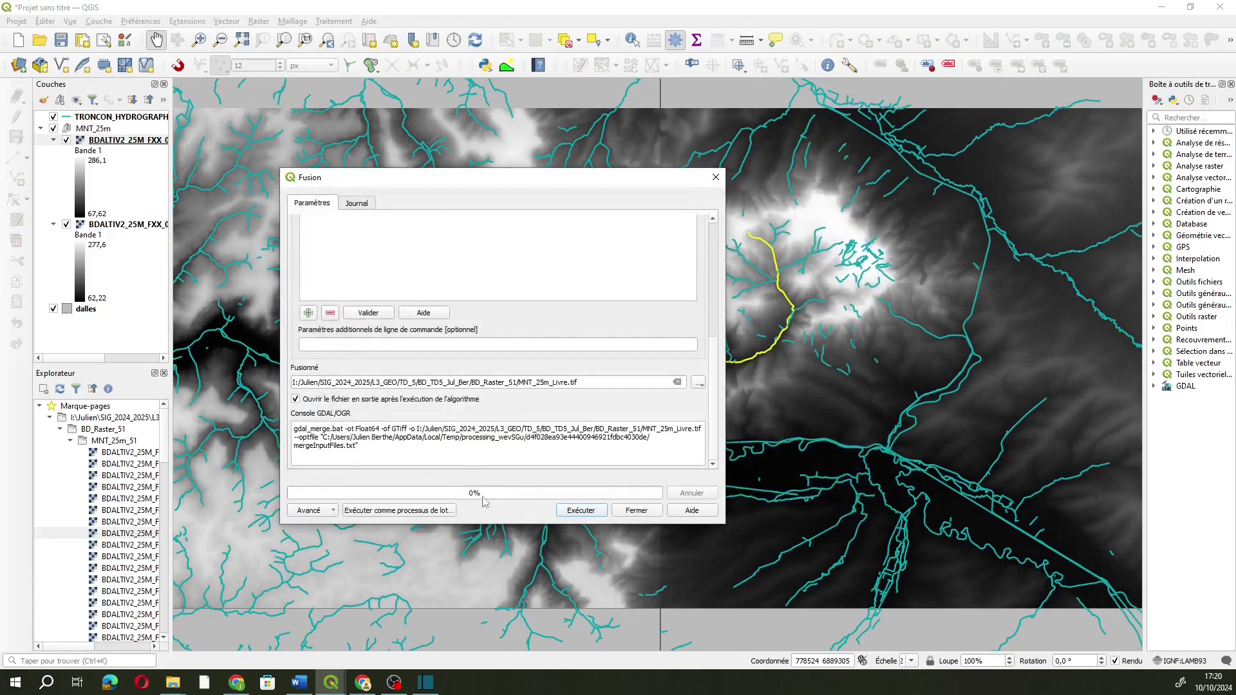
click(581, 510)
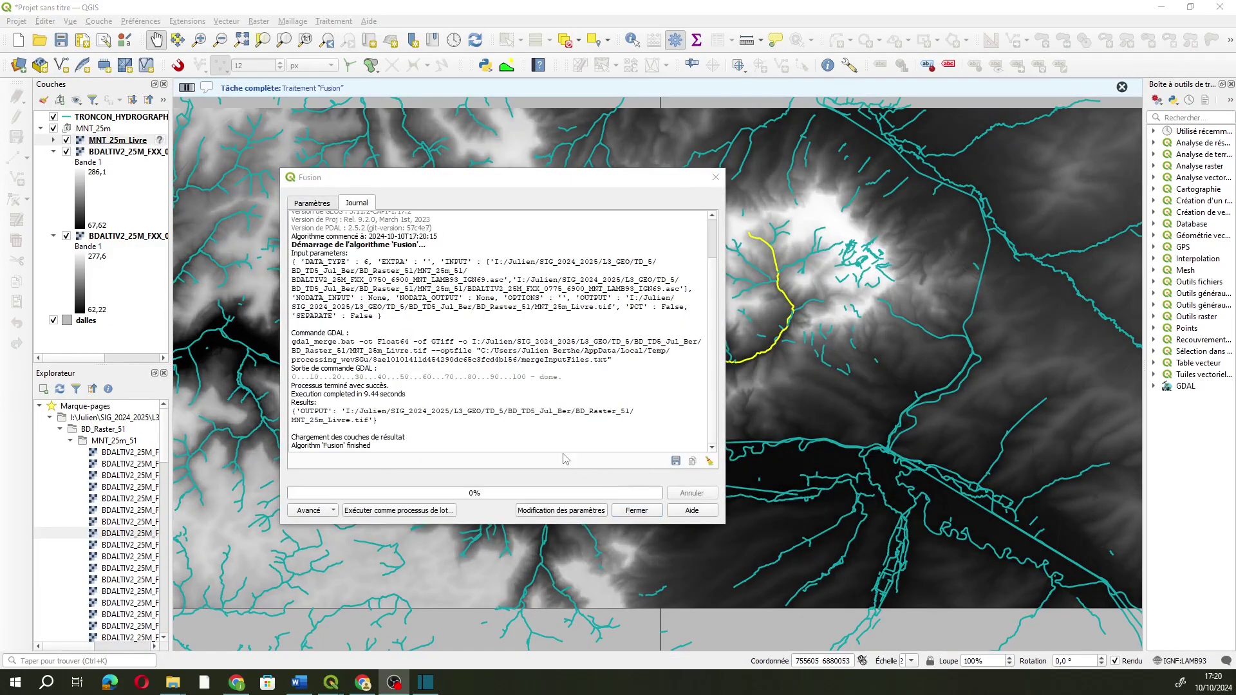
- Remove the two original BDALTIV2 elevation tiles from the project
click(90, 153)
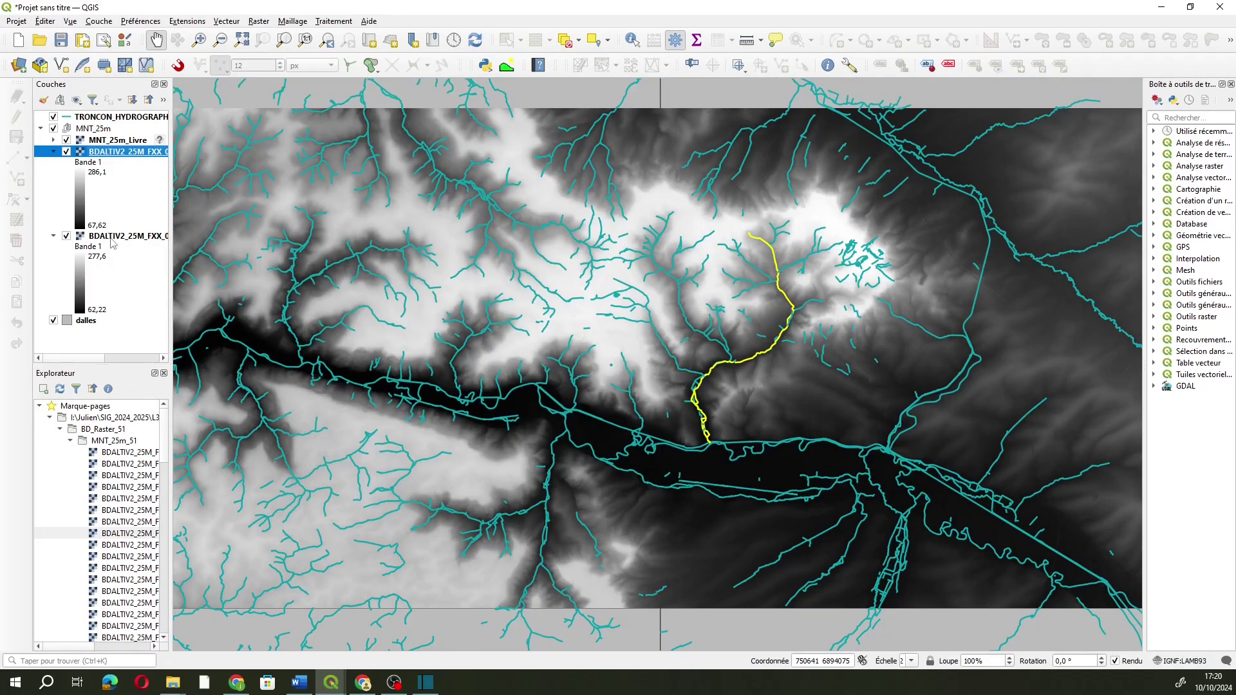
ctrl+click(111, 239)
right_click(98, 149)
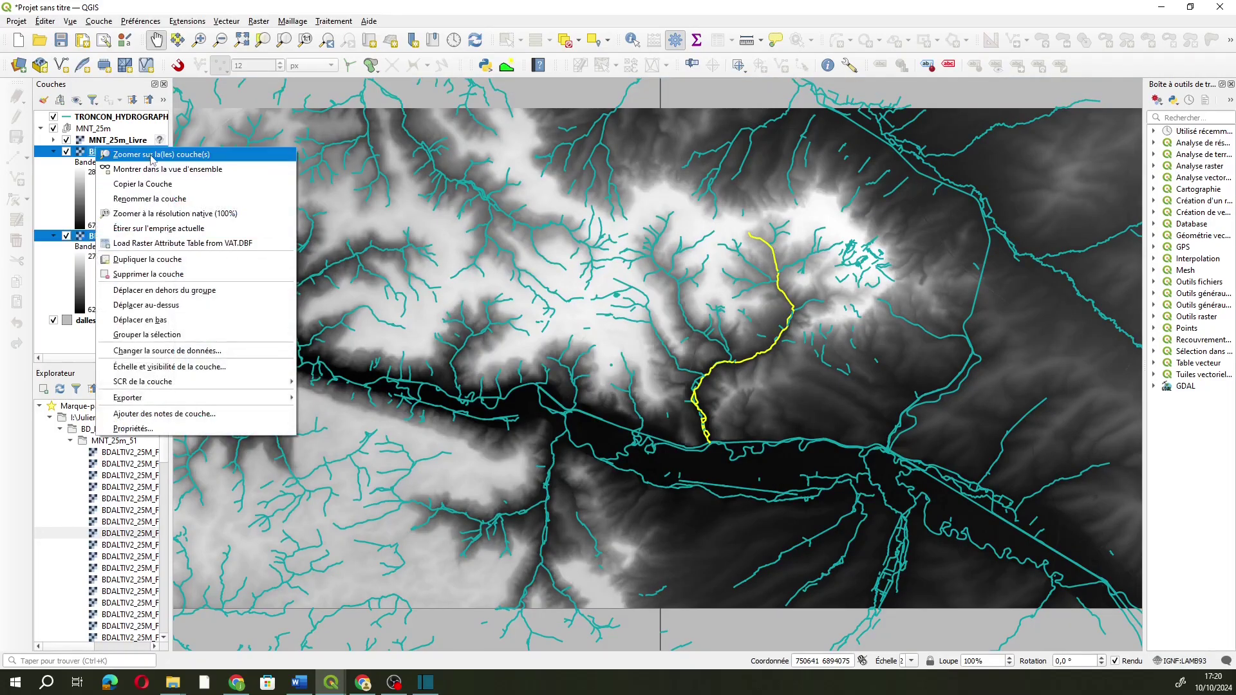
click(162, 274)
key(Return)
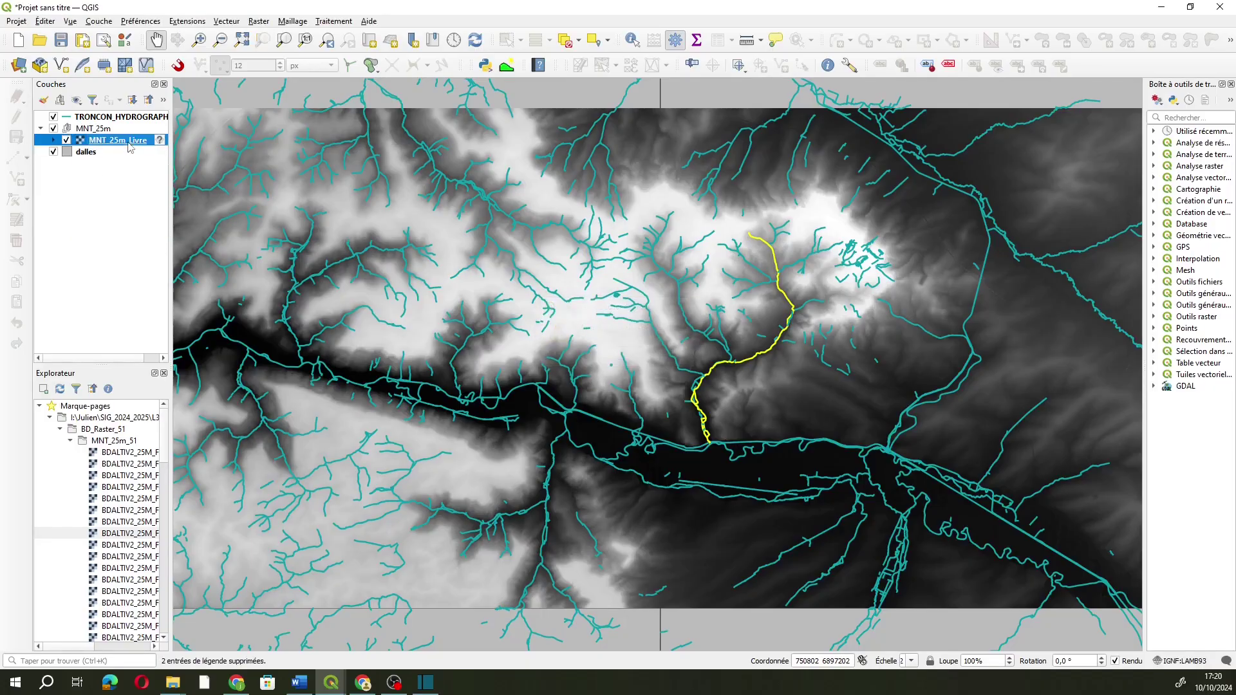
- Move the MNT_25m_Livre raster out of the MNT_25m group and delete the emptied group
drag(129, 141, 103, 159)
right_click(92, 128)
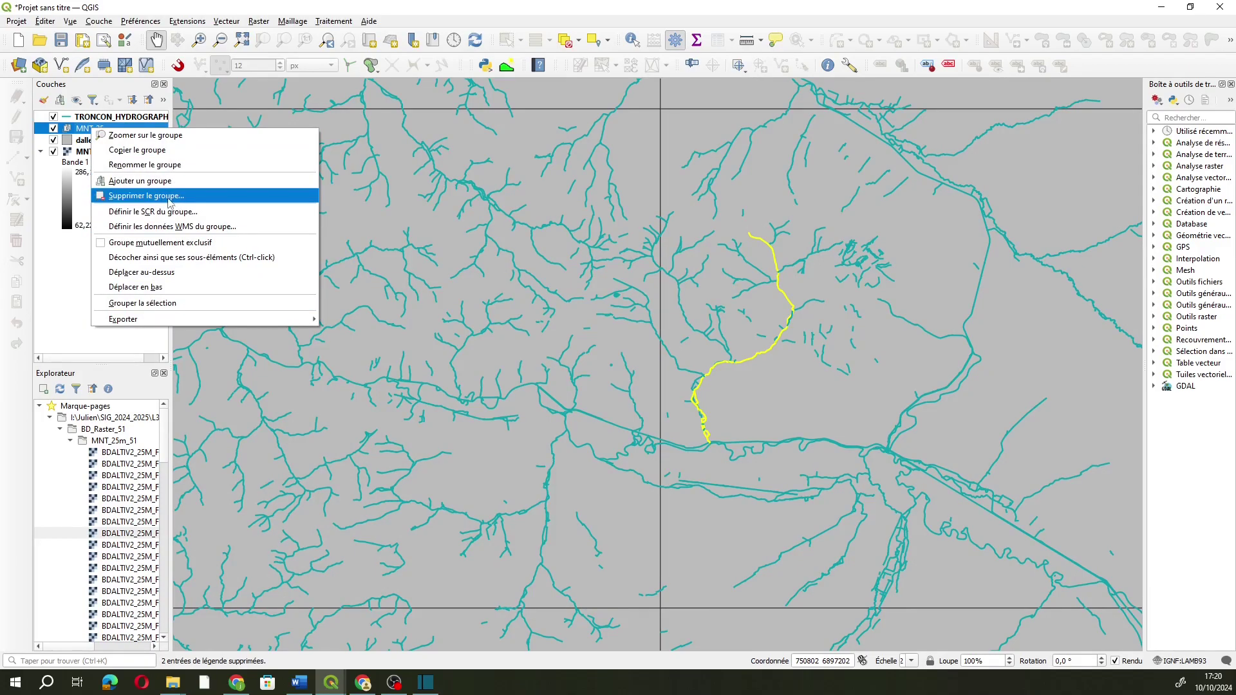
click(168, 199)
- Remove the dalles layer from the project
right_click(92, 129)
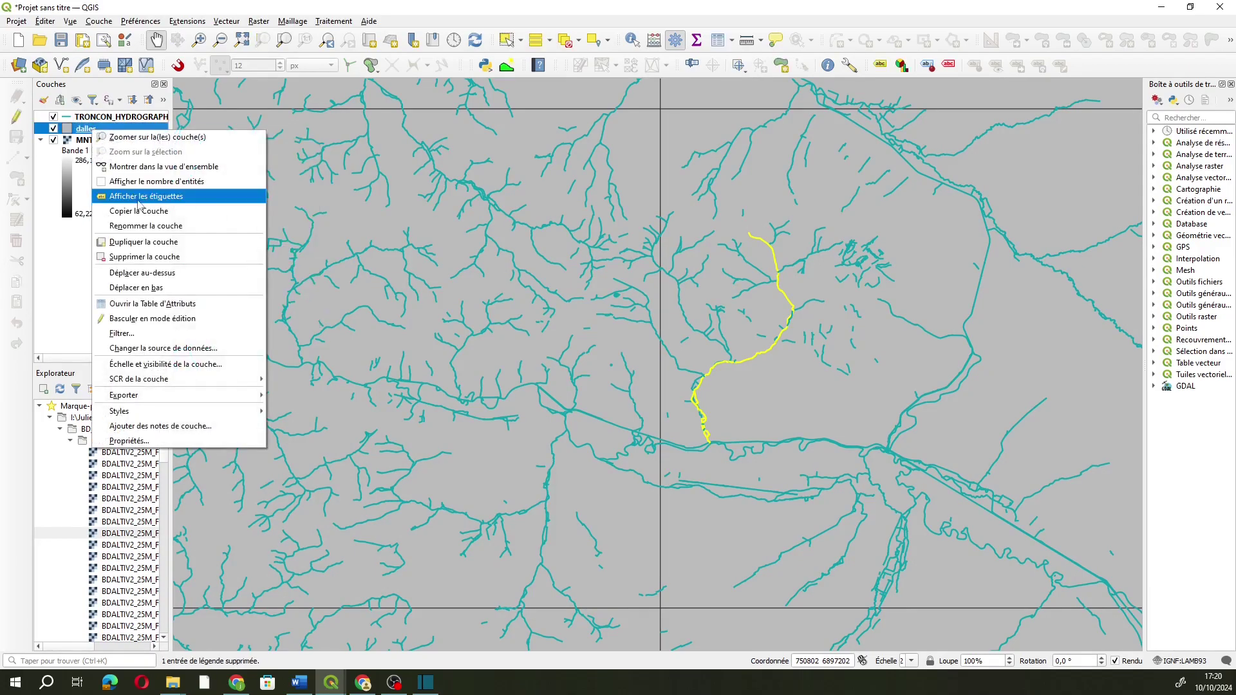
click(139, 257)
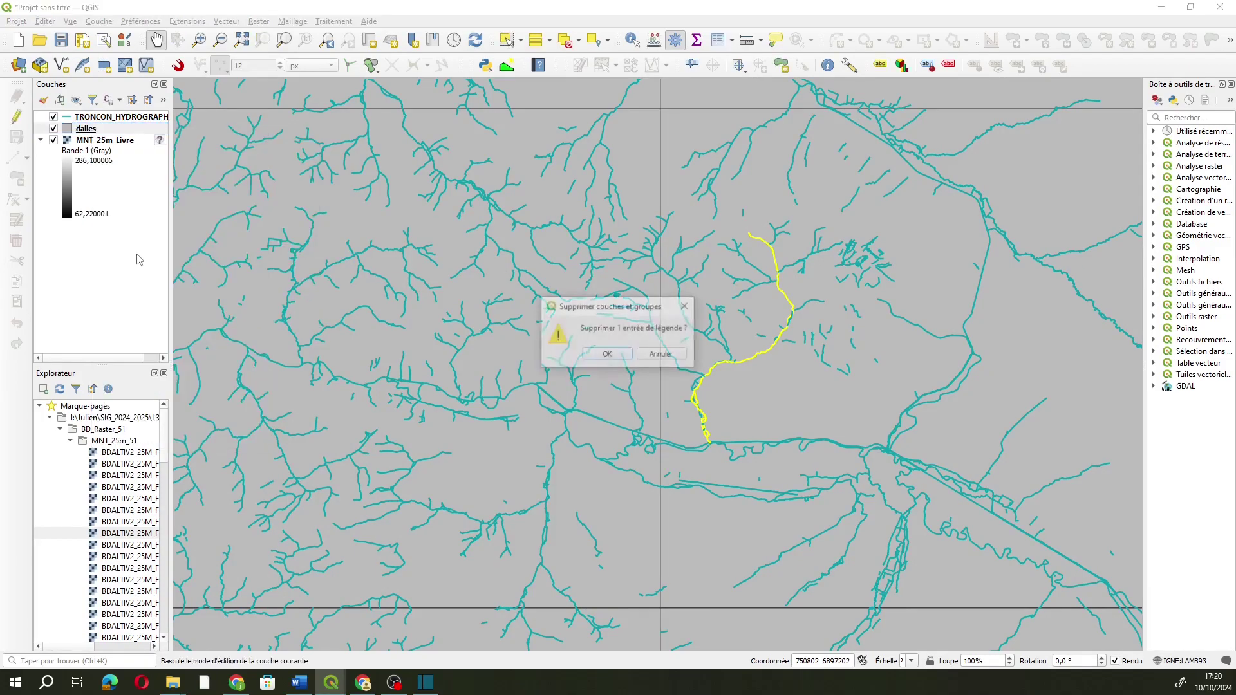
key(Return)
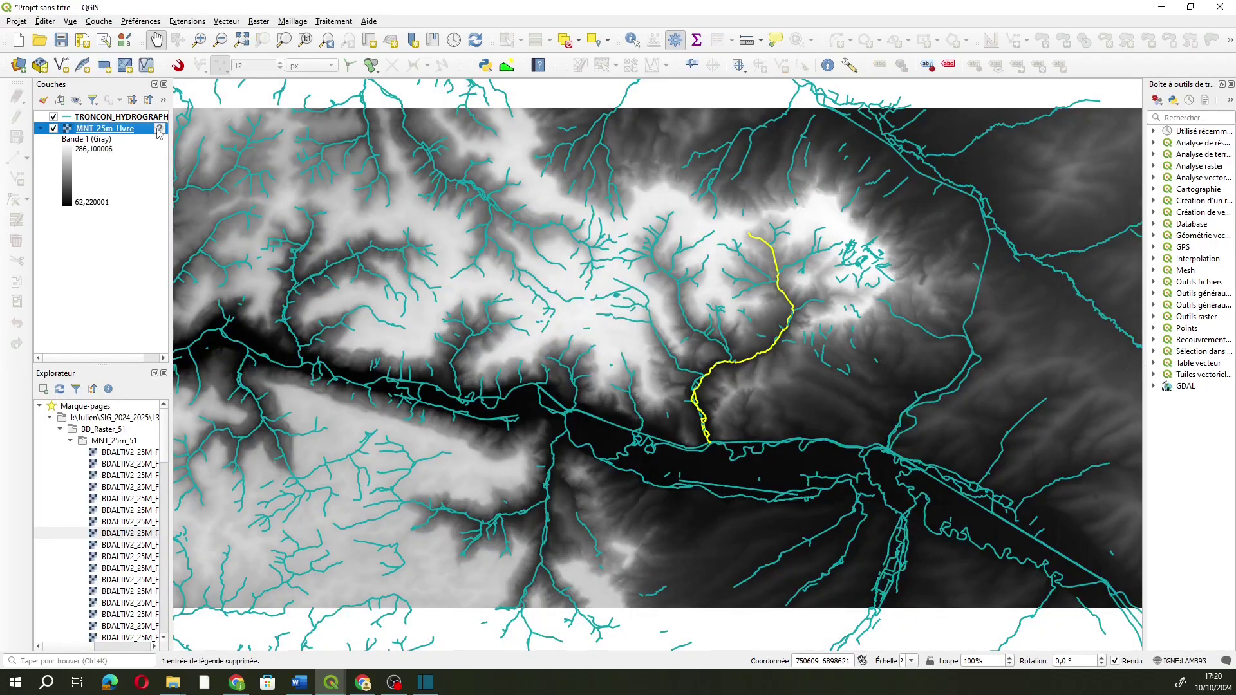
- Assign the missing coordinate reference system to the MNT_25m_Livre raster and collapse its legend
click(159, 128)
double_click(557, 288)
click(40, 129)
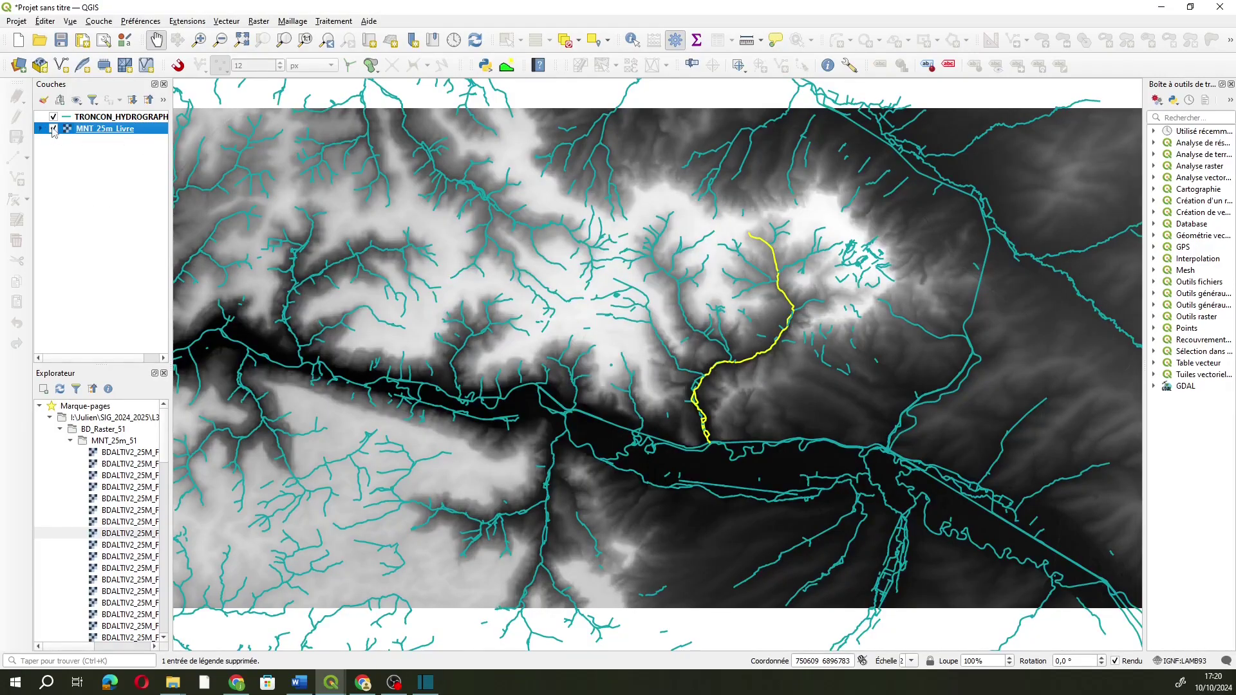
- In the MNT_25m_Livre layer properties, set the symbology to Palette/Valeurs uniques and classify the values of Bande 1 (Gray)
double_click(99, 130)
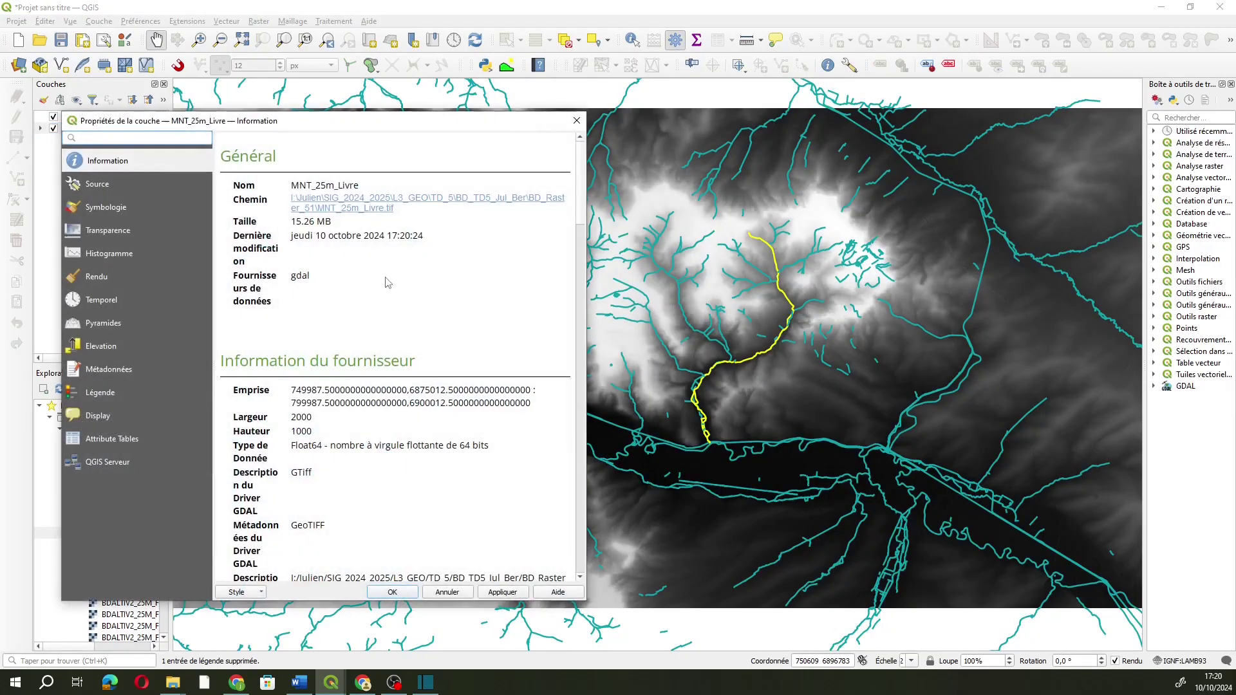
click(108, 233)
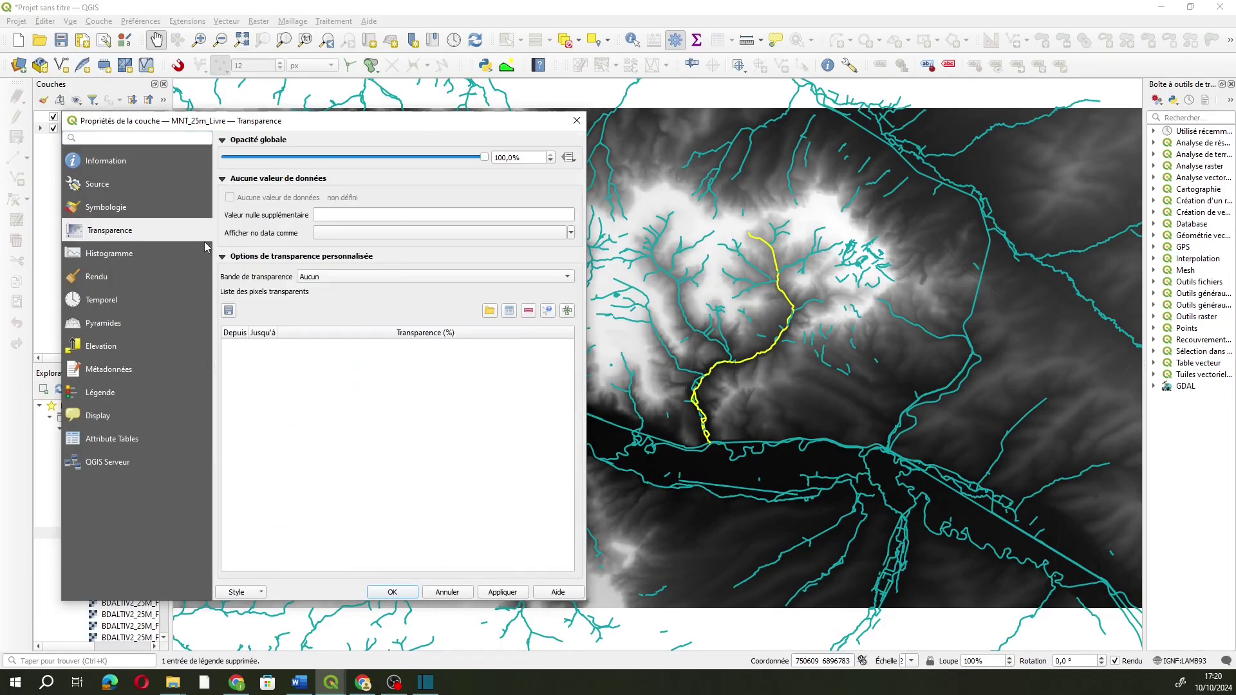
click(93, 210)
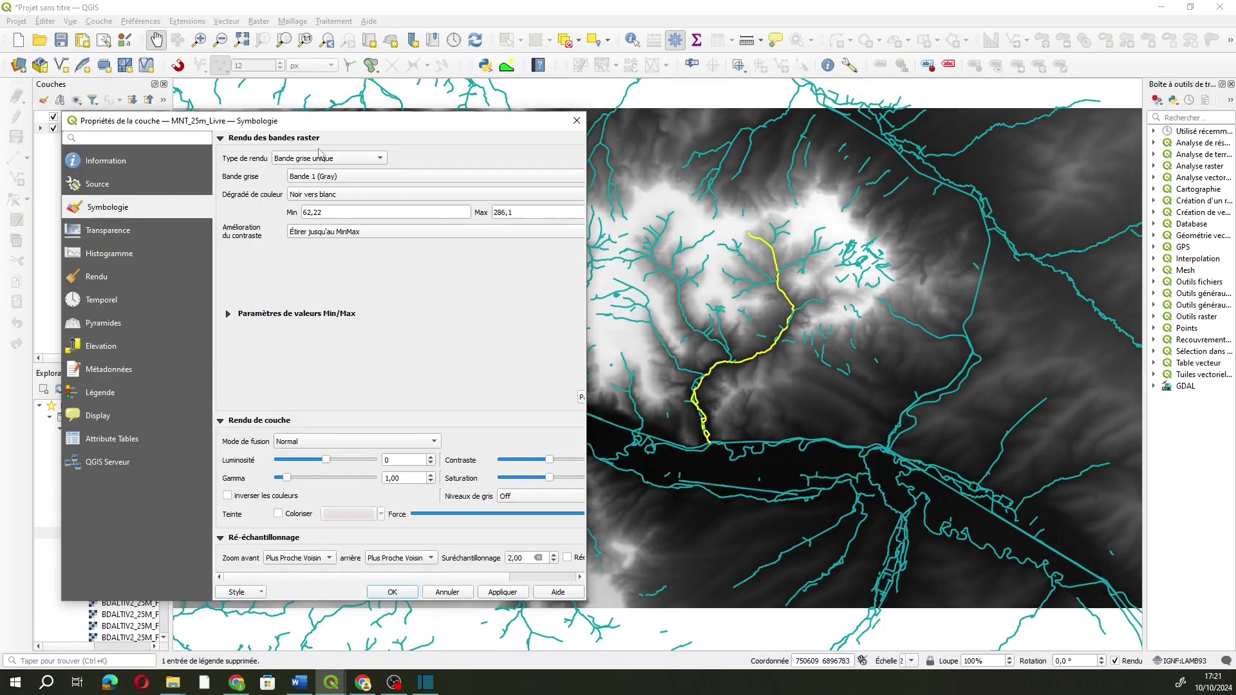
click(320, 157)
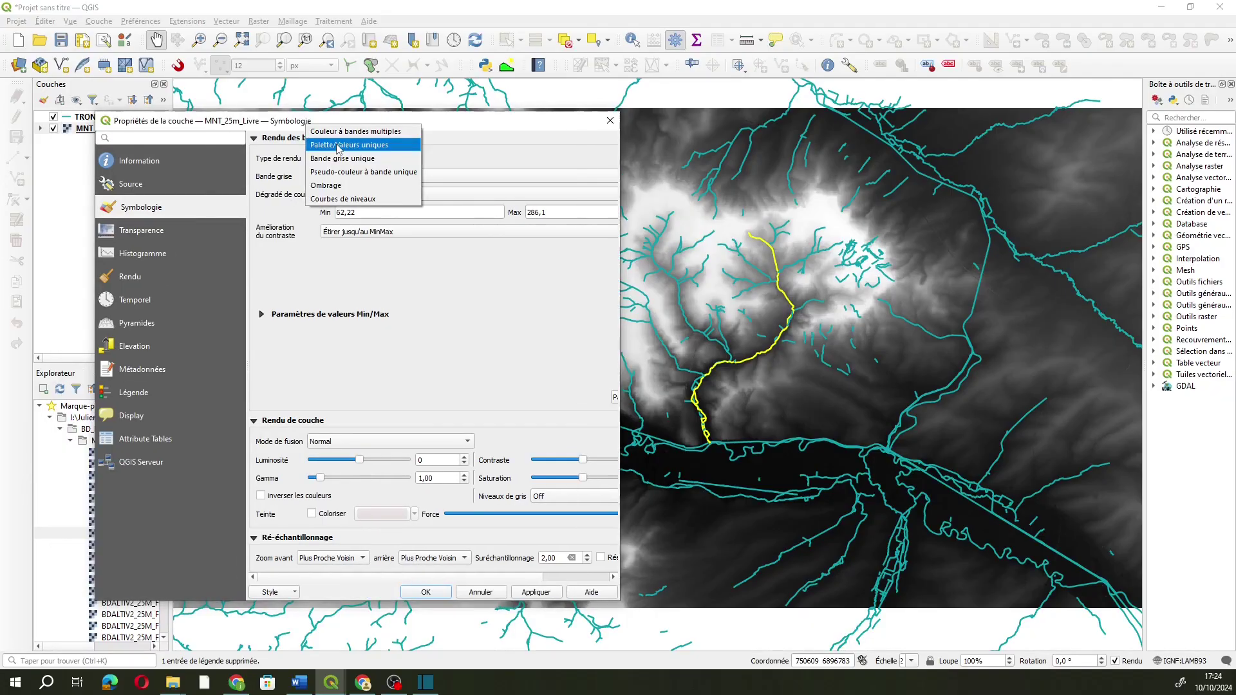
click(366, 146)
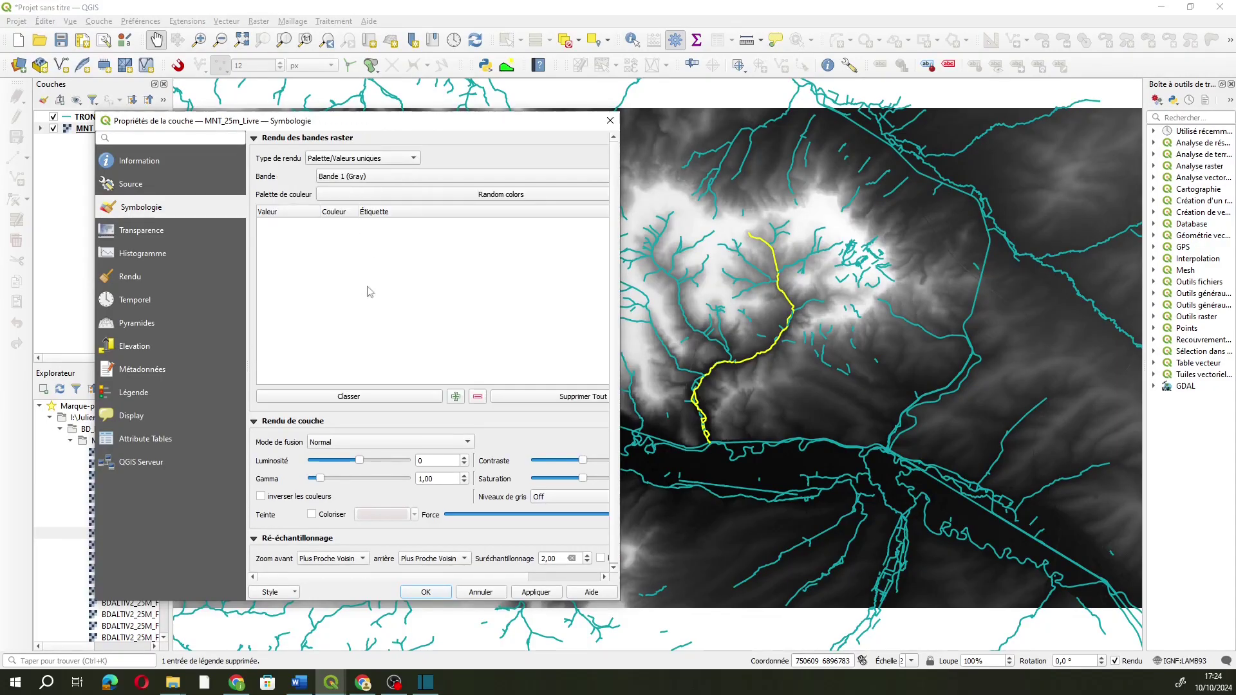
click(367, 396)
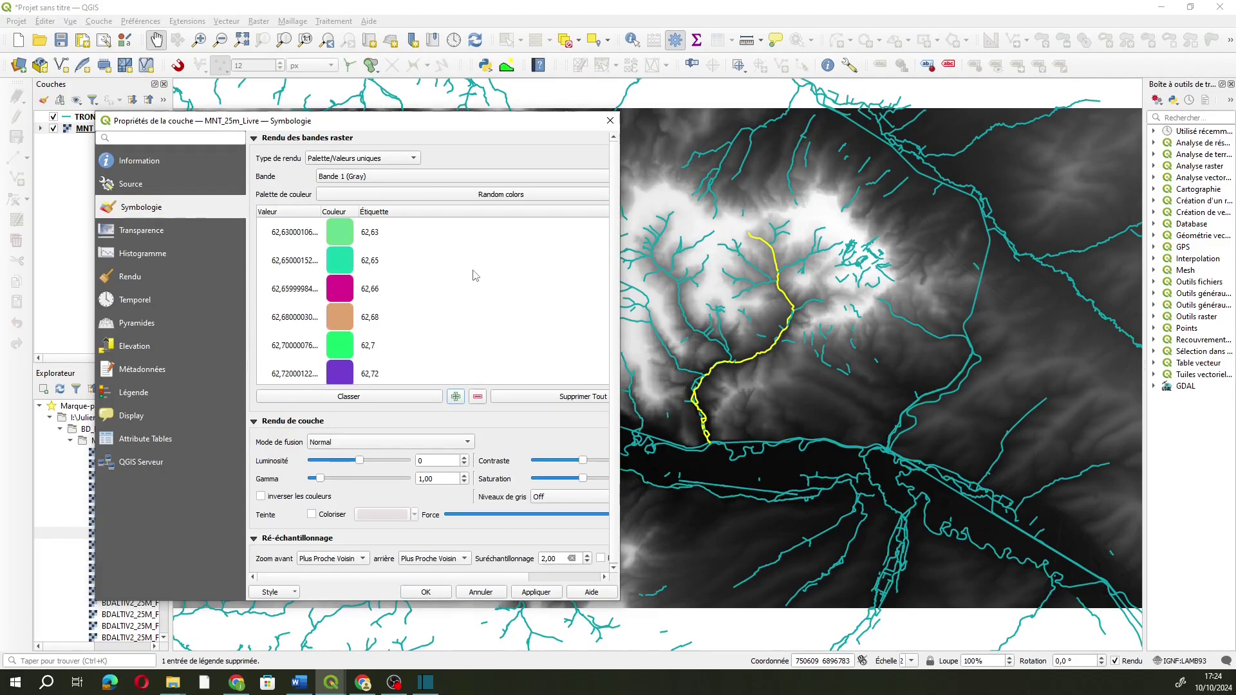
- Widen the layer properties window to show the full class list and try a range selection on the first classes, 62,13 to 62,25
scroll(476, 276, down, 20)
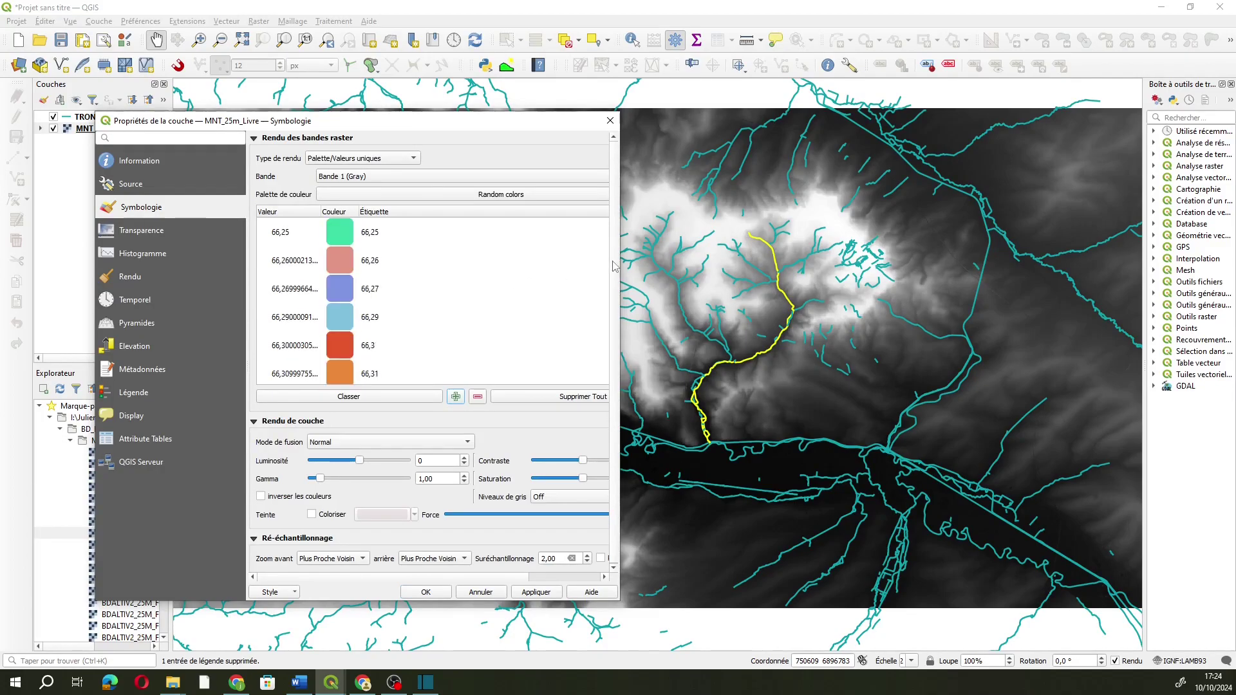
drag(621, 261, 722, 218)
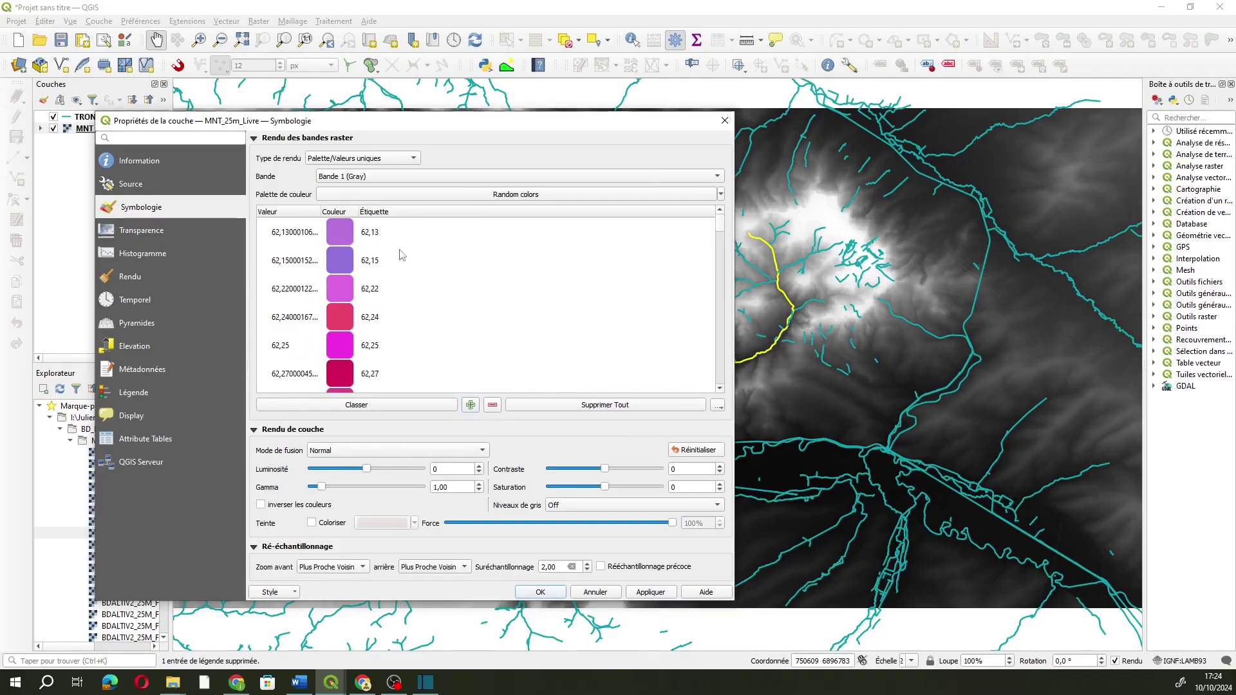
click(331, 236)
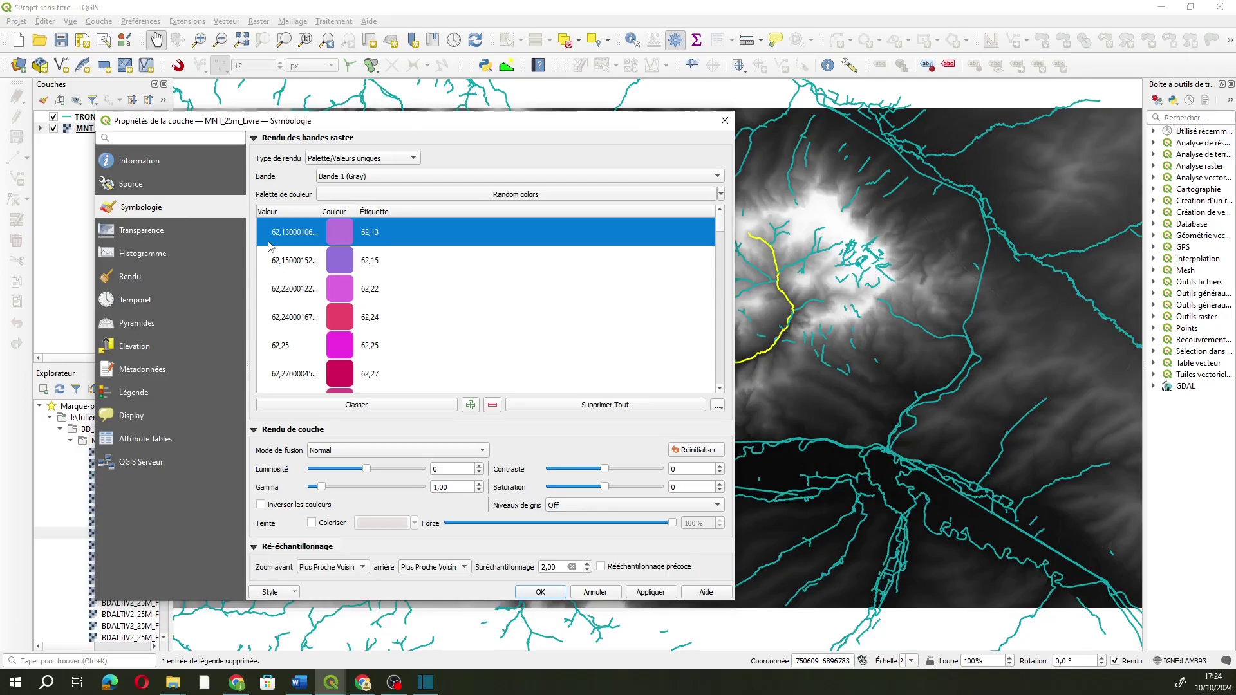
shift+click(290, 353)
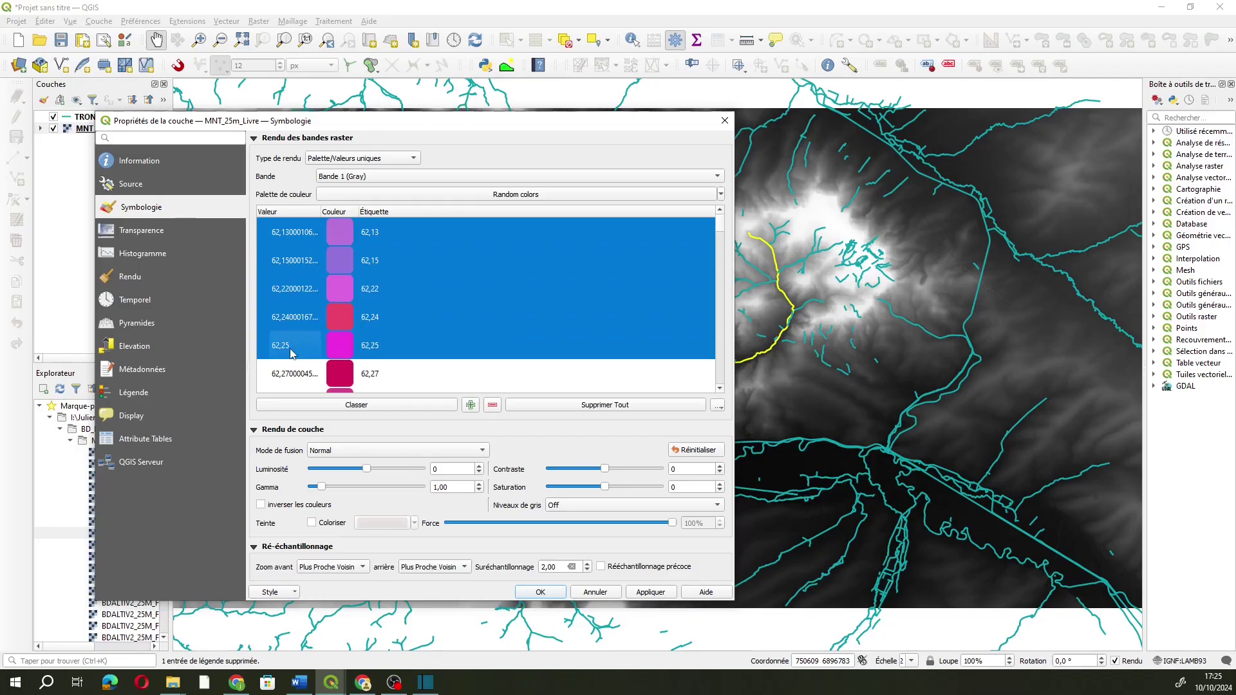
click(311, 377)
- Recolour all classes from 62,13 up to 90 in black (#000000), with hue, saturation and value at 0
click(297, 233)
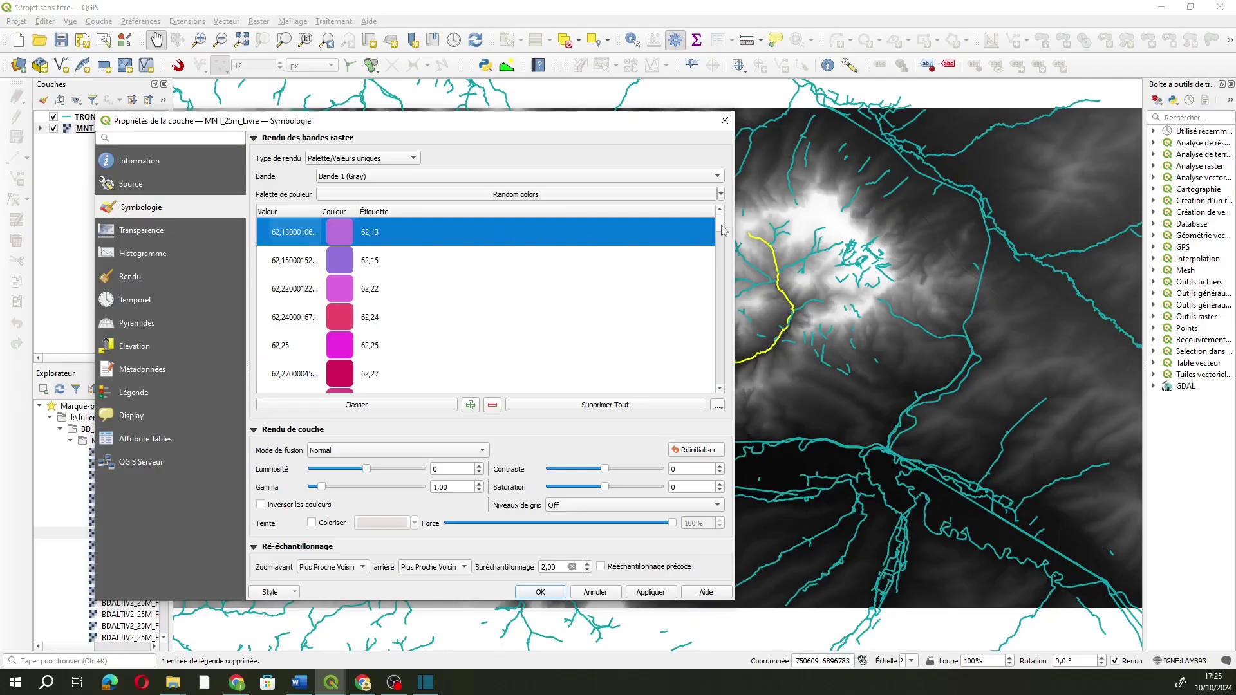
drag(723, 230, 729, 246)
scroll(375, 335, down, 5)
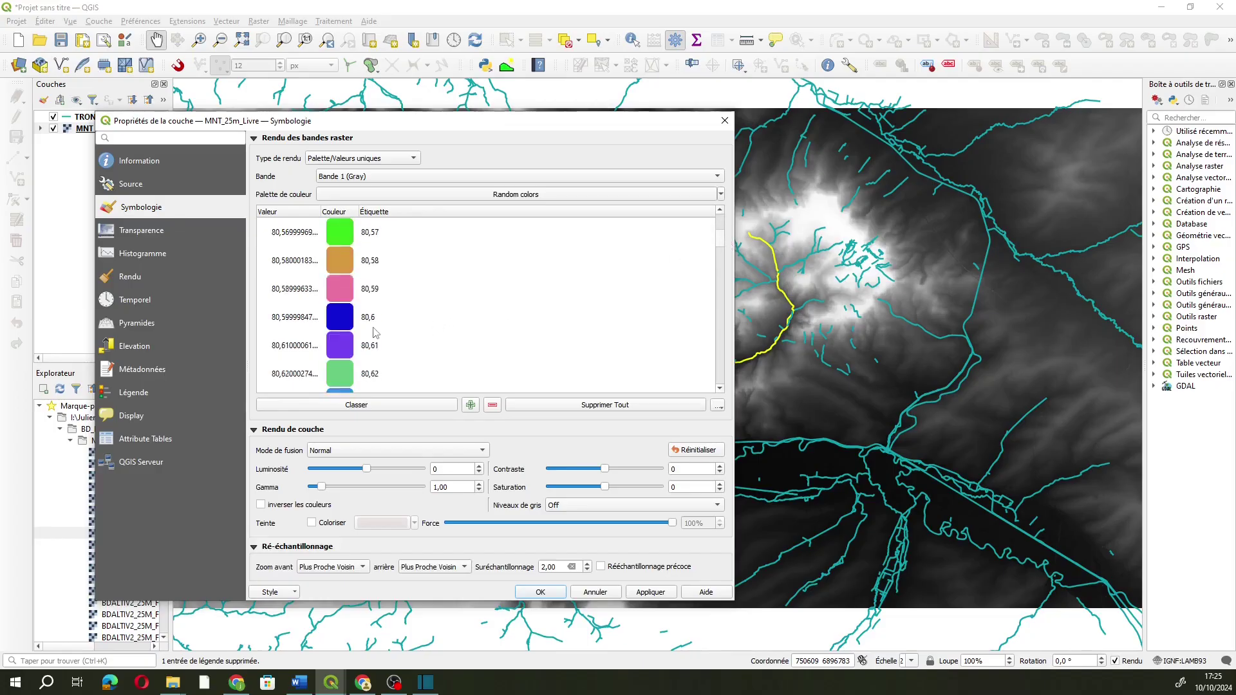
scroll(375, 335, down, 10)
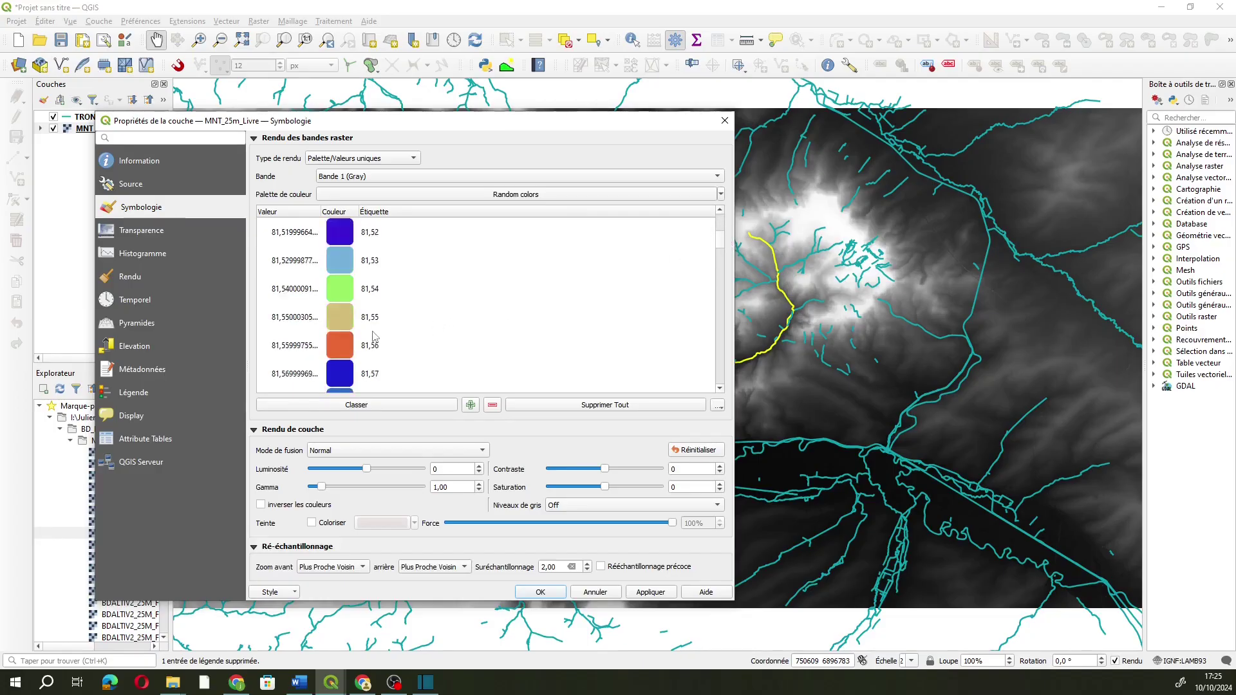
scroll(375, 330, down, 20)
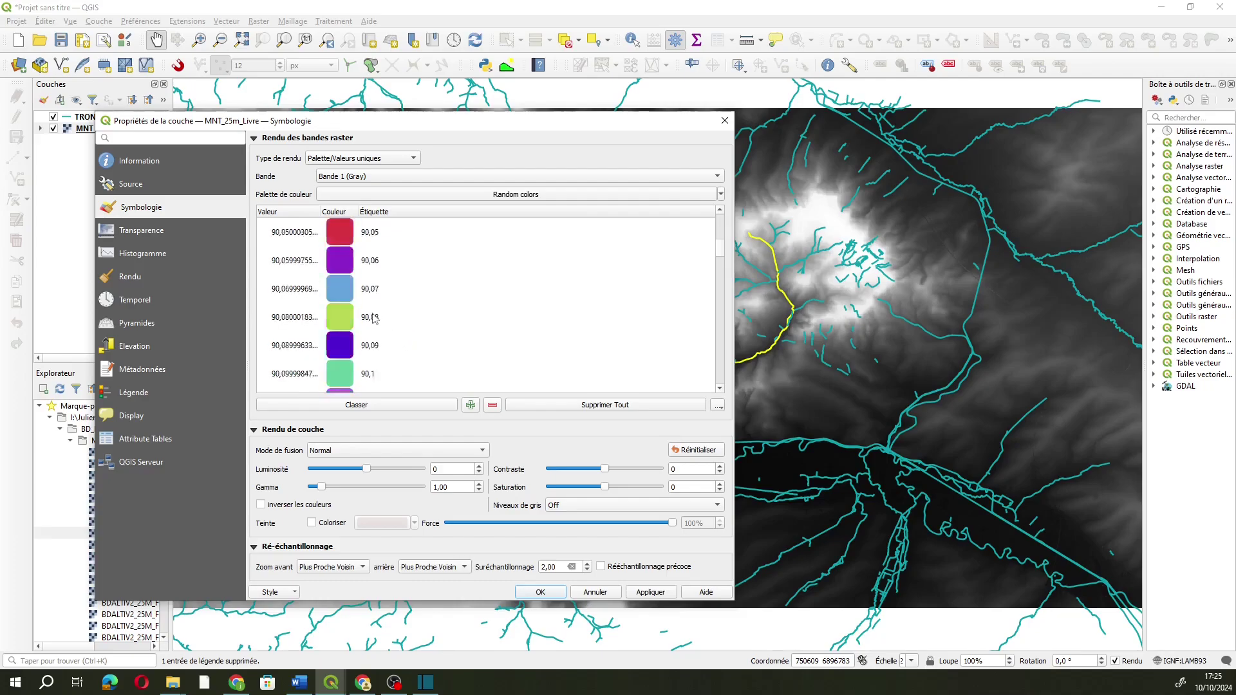
scroll(374, 317, up, 16)
scroll(375, 316, up, 2)
scroll(372, 319, down, 2)
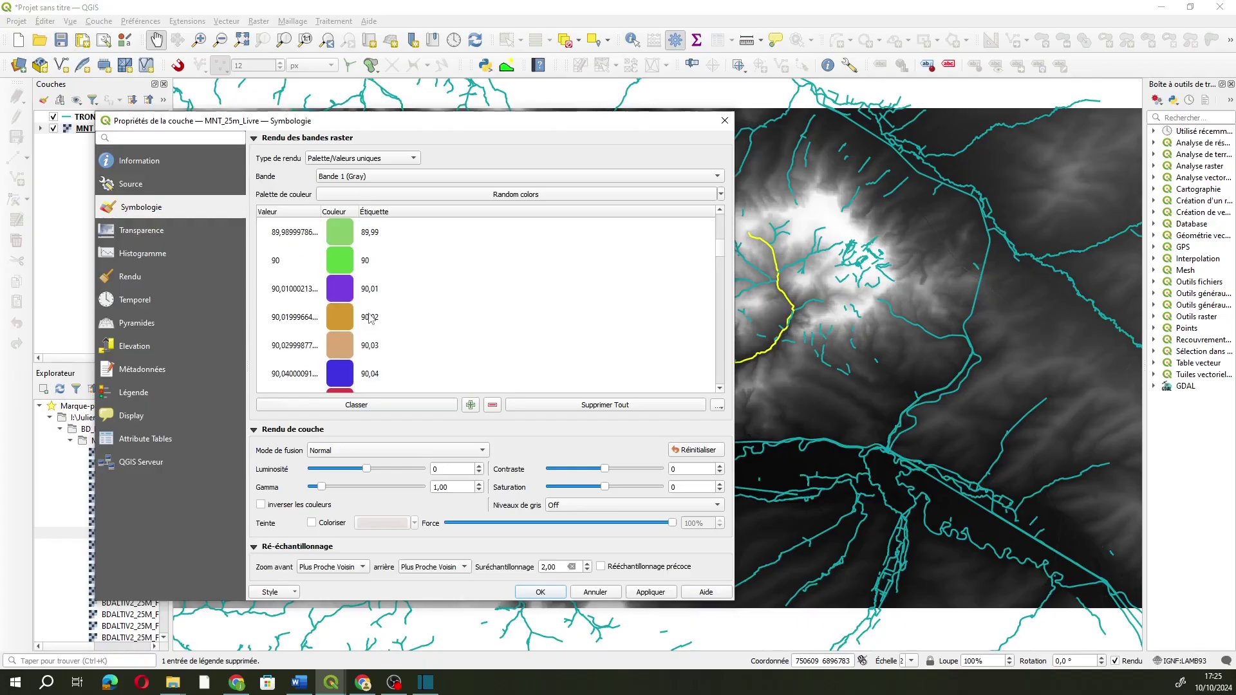
shift+click(344, 264)
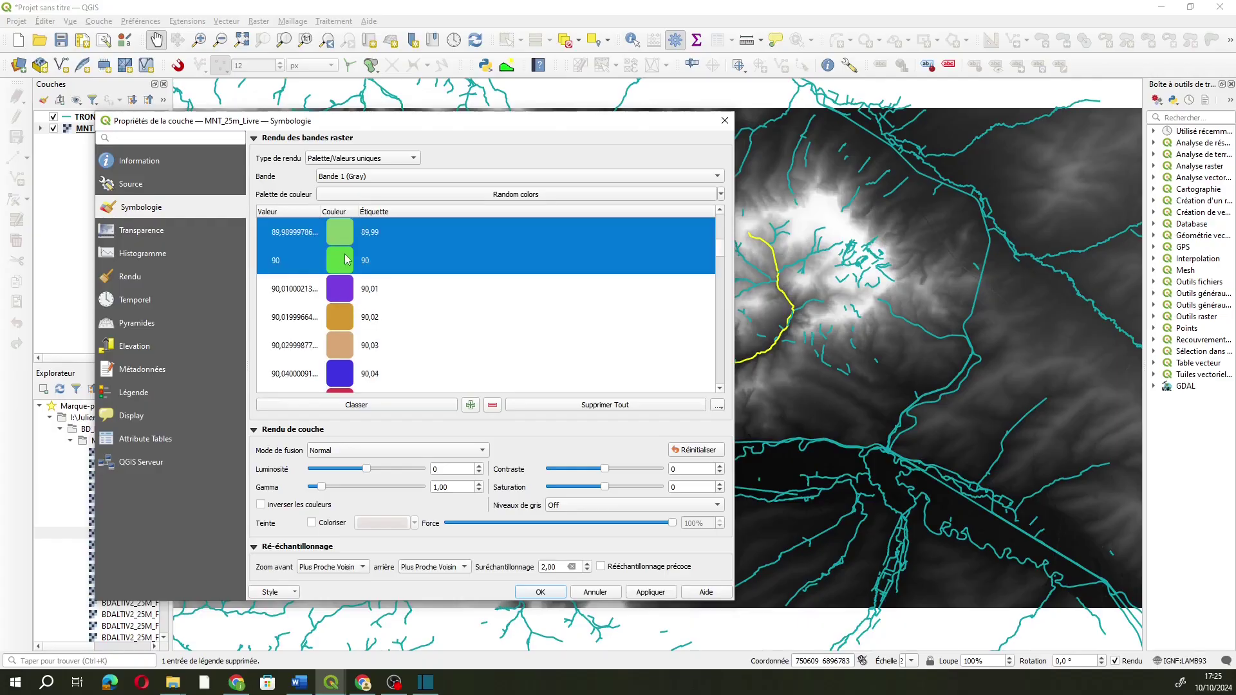
key(ctrl+a)
scroll(345, 261, up, 20)
right_click(344, 264)
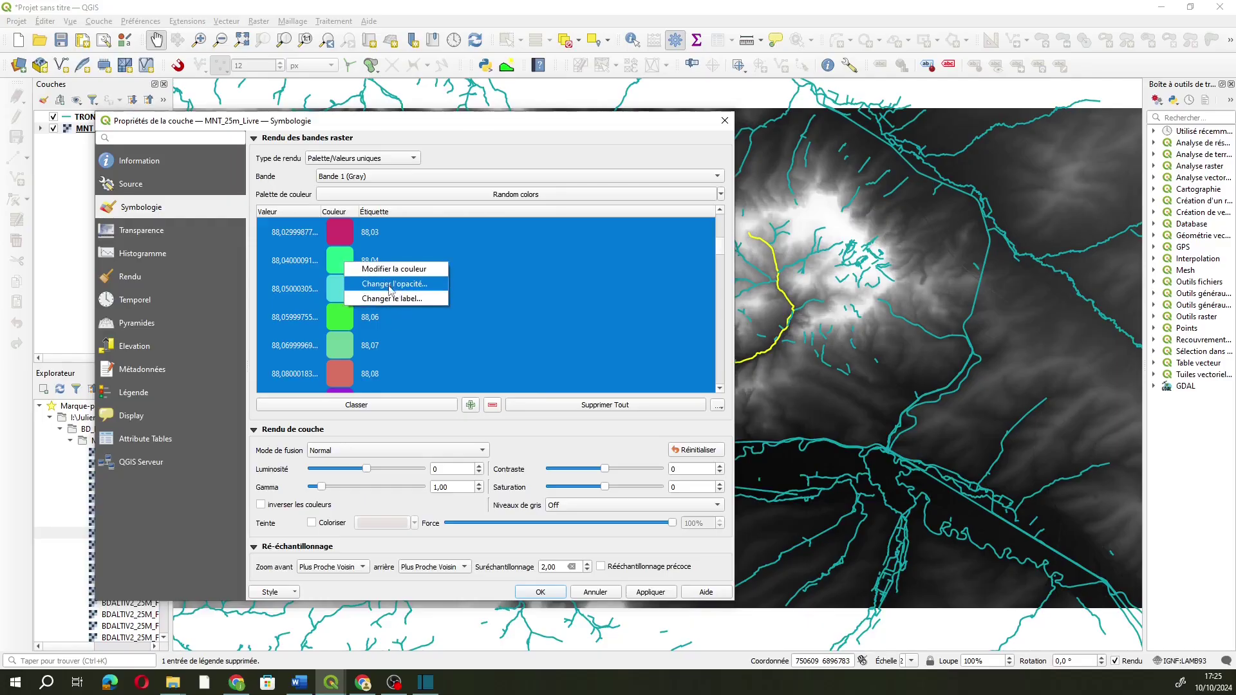
click(394, 269)
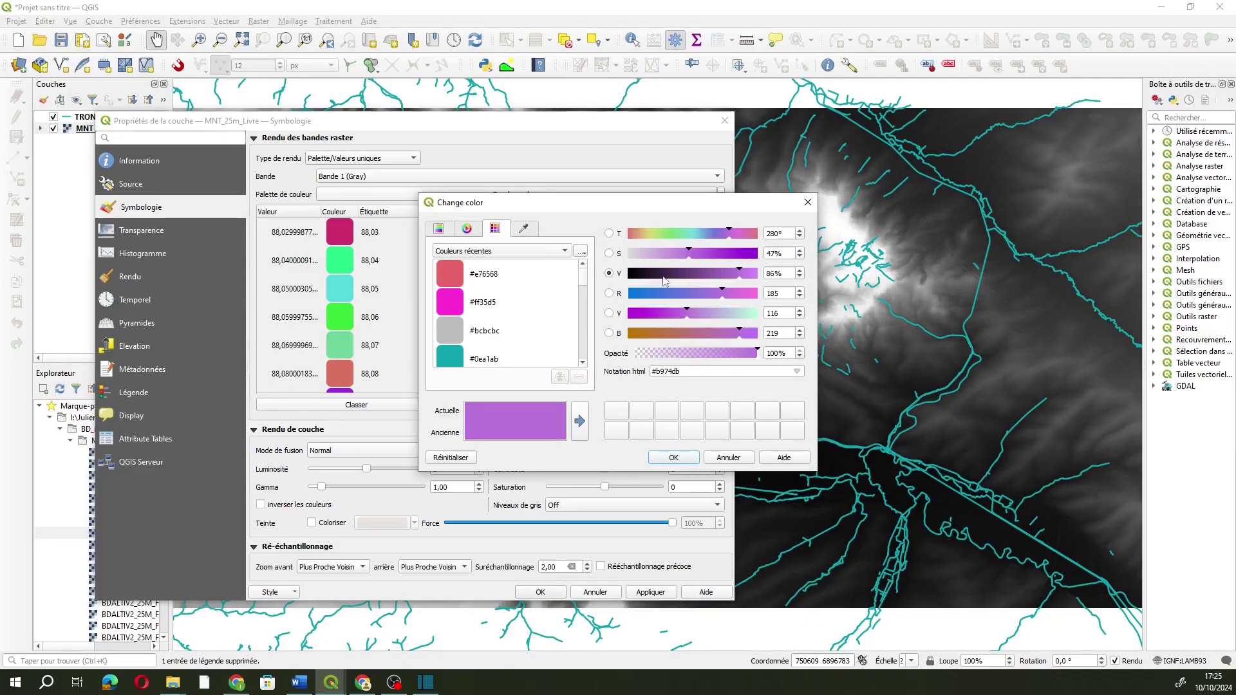
drag(665, 279, 598, 242)
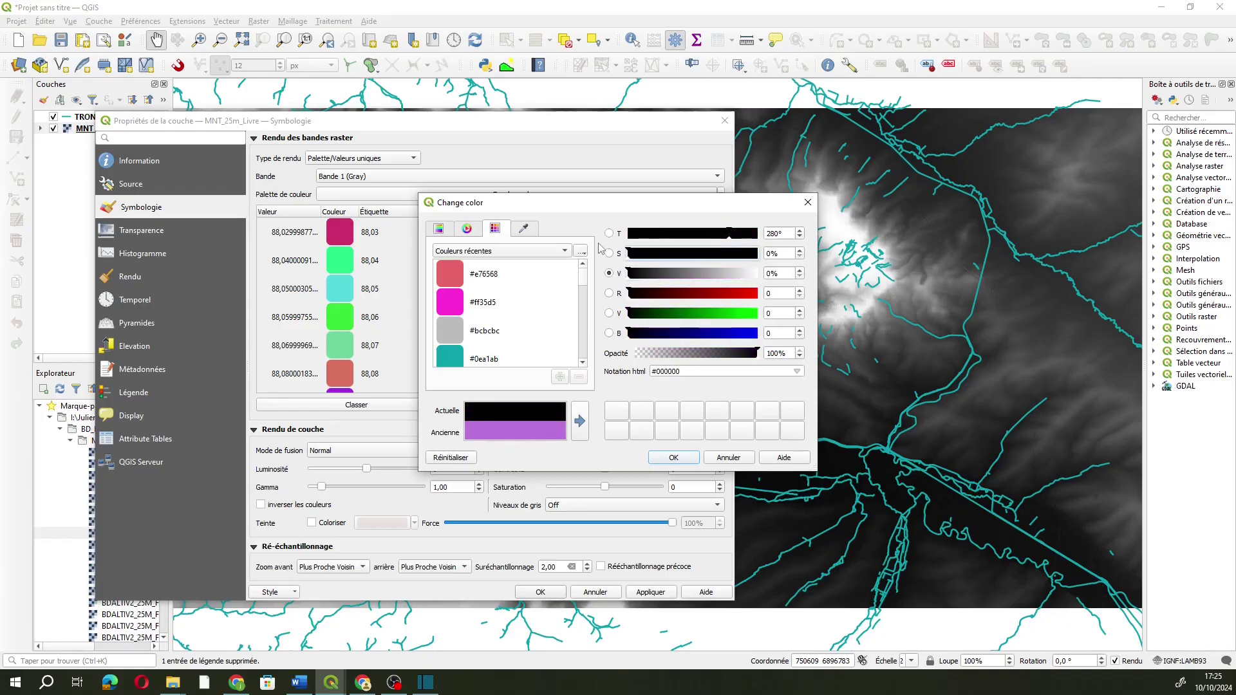
drag(727, 236, 578, 223)
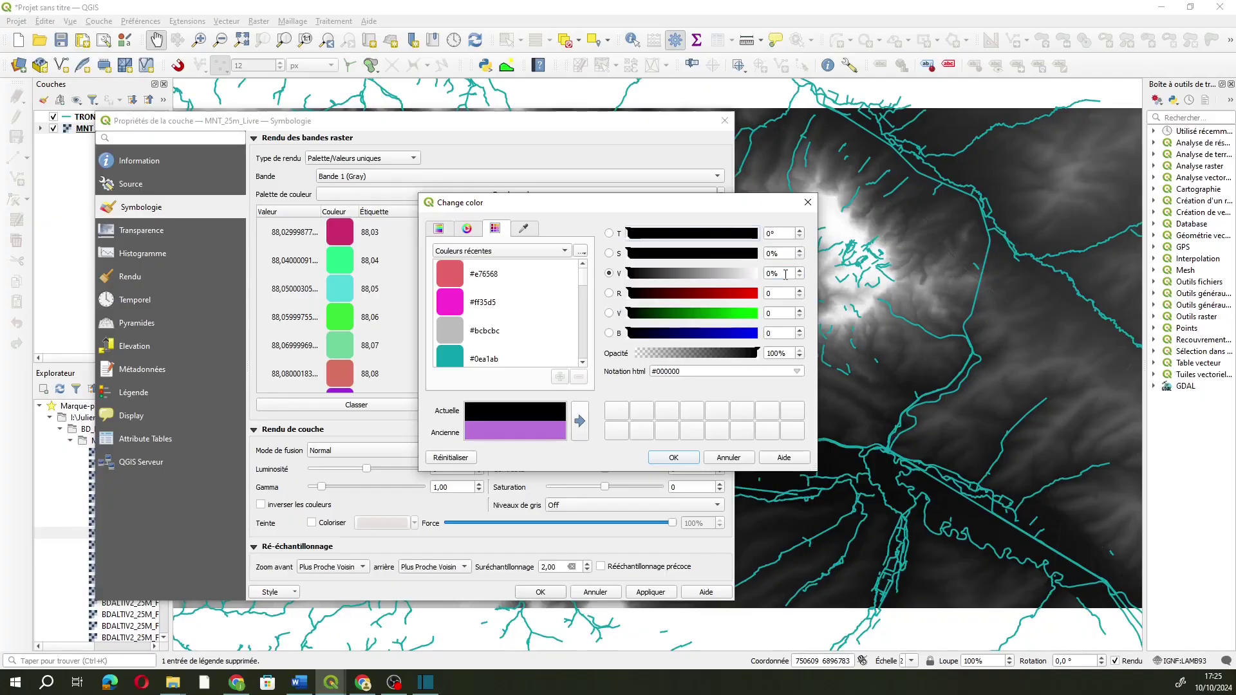
drag(780, 272, 720, 275)
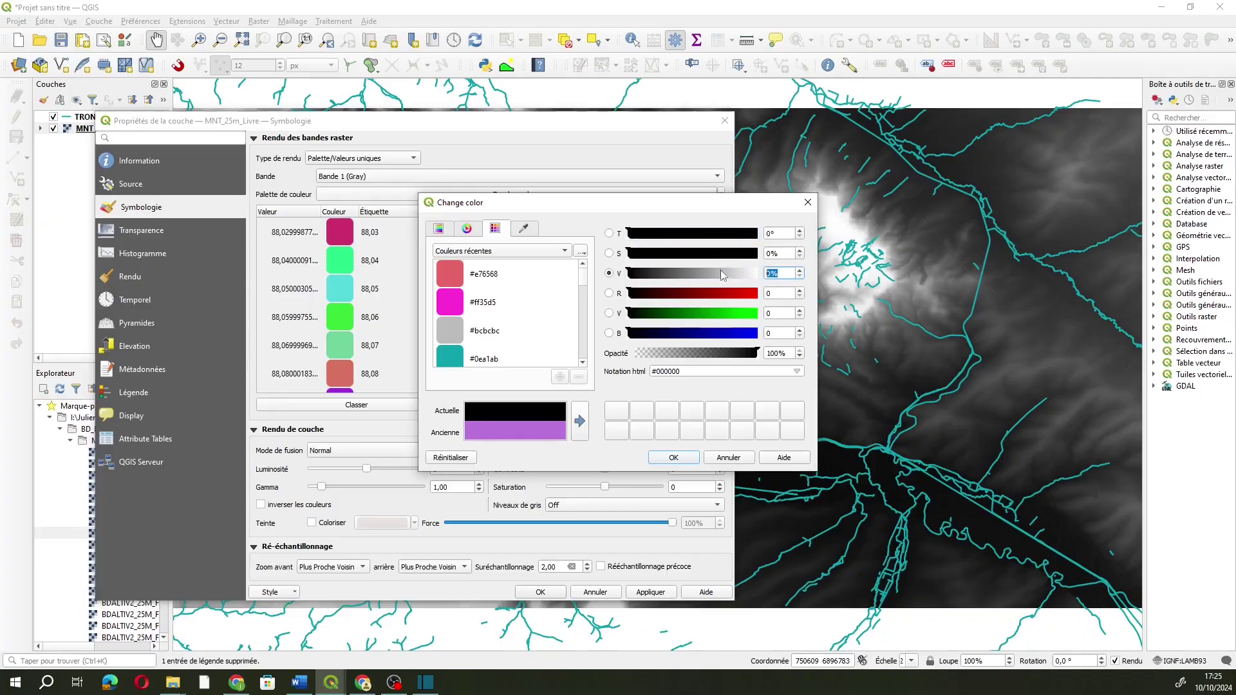
click(669, 458)
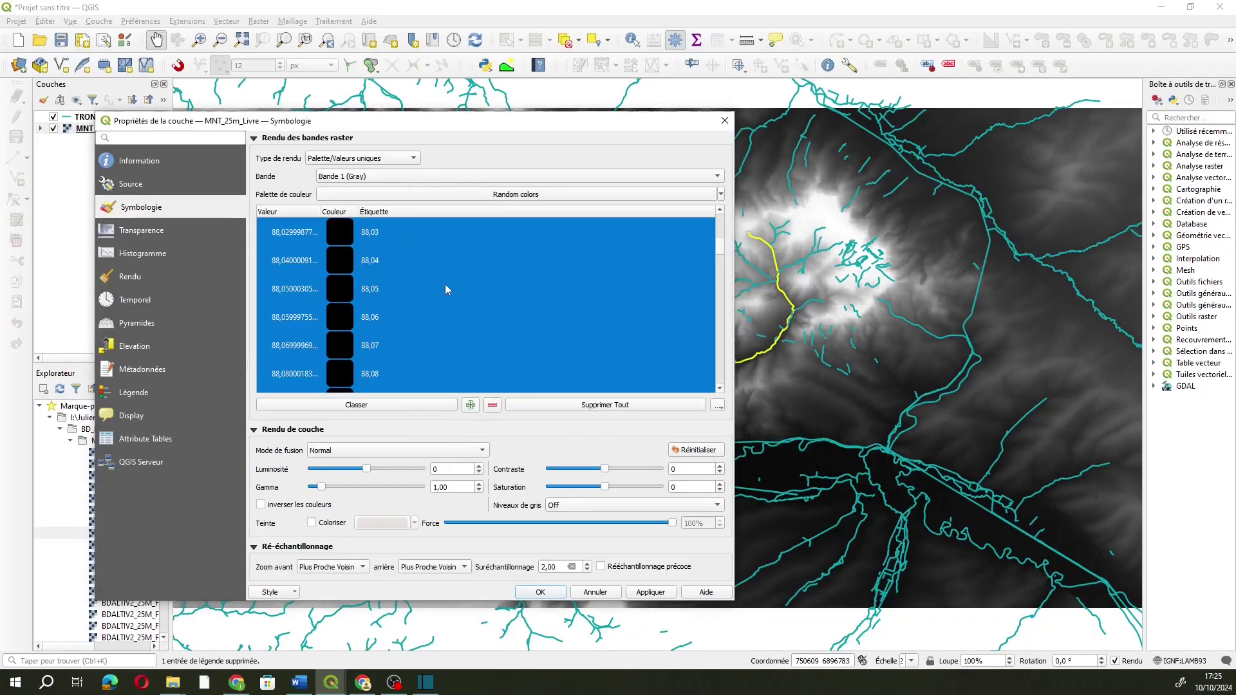
- Recolour the classes from 90,01 up to 120 in dark grey (#262626), with saturation 0% and value 15%
click(446, 284)
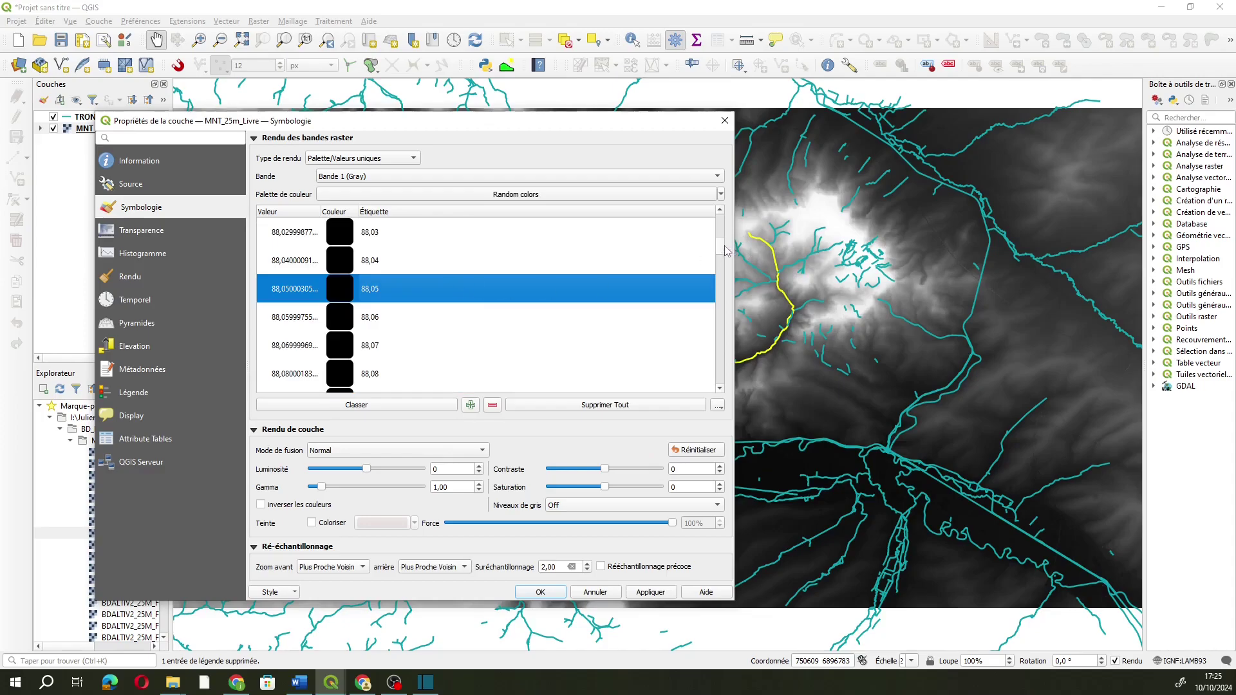
drag(720, 245, 720, 247)
scroll(437, 296, down, 14)
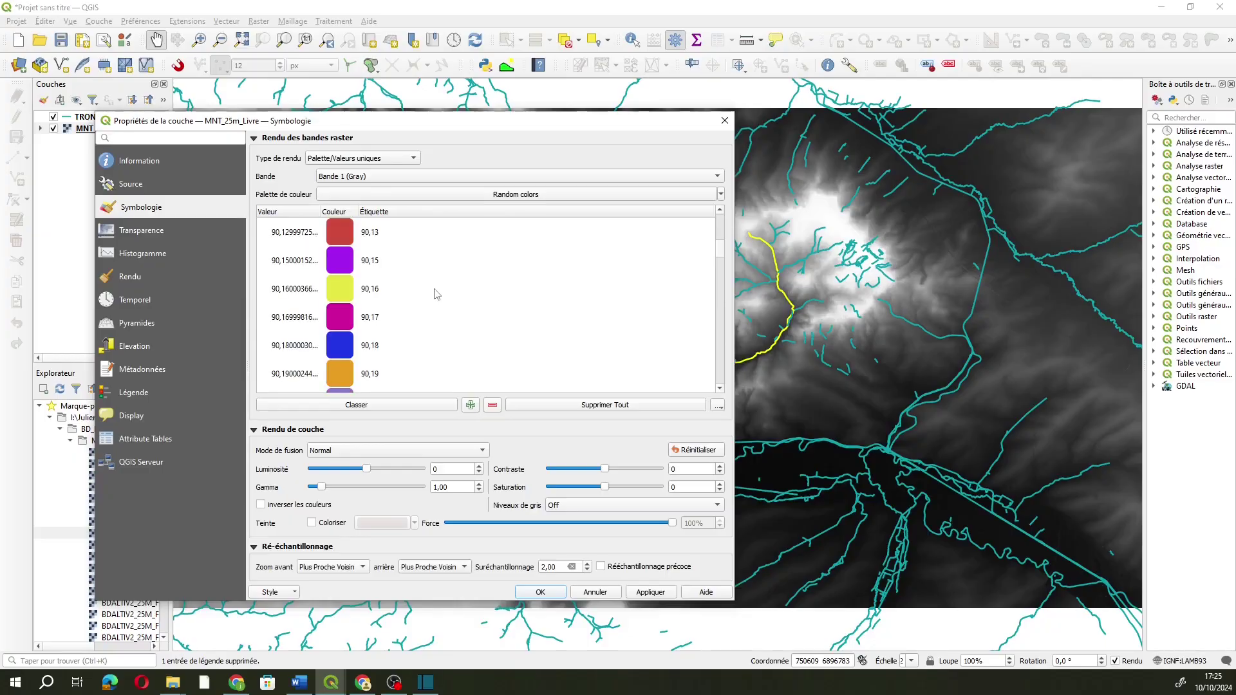
scroll(359, 286, down, 2)
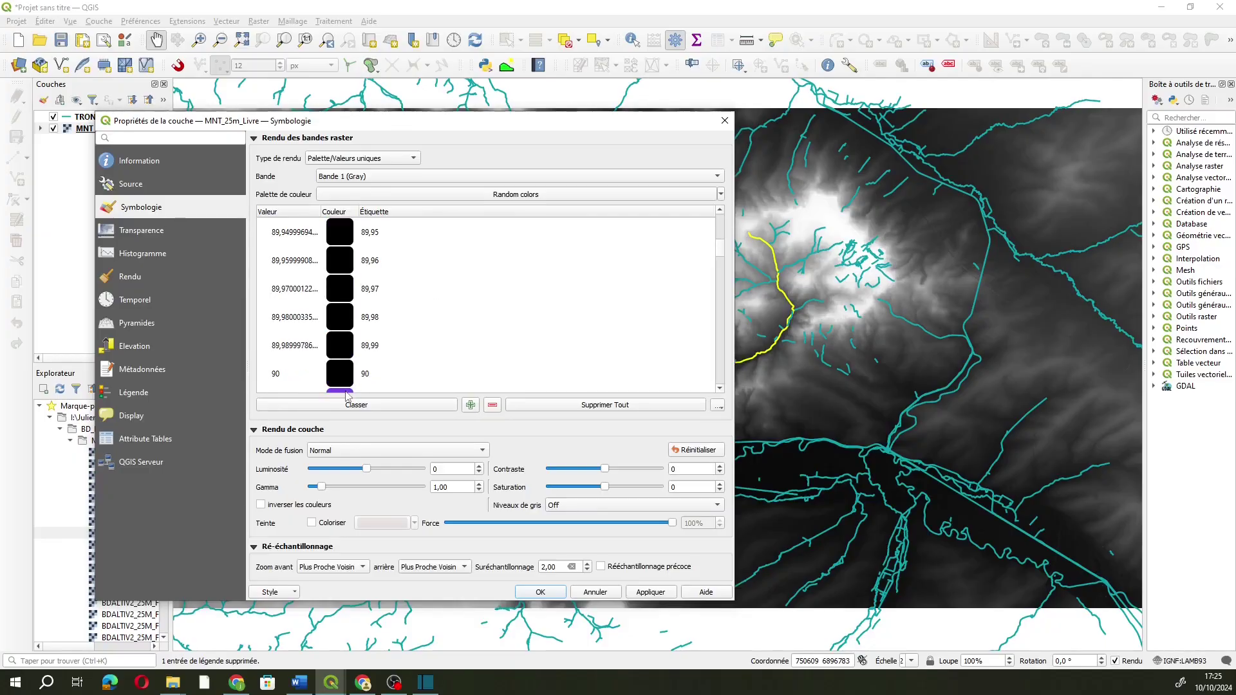
scroll(433, 302, down, 11)
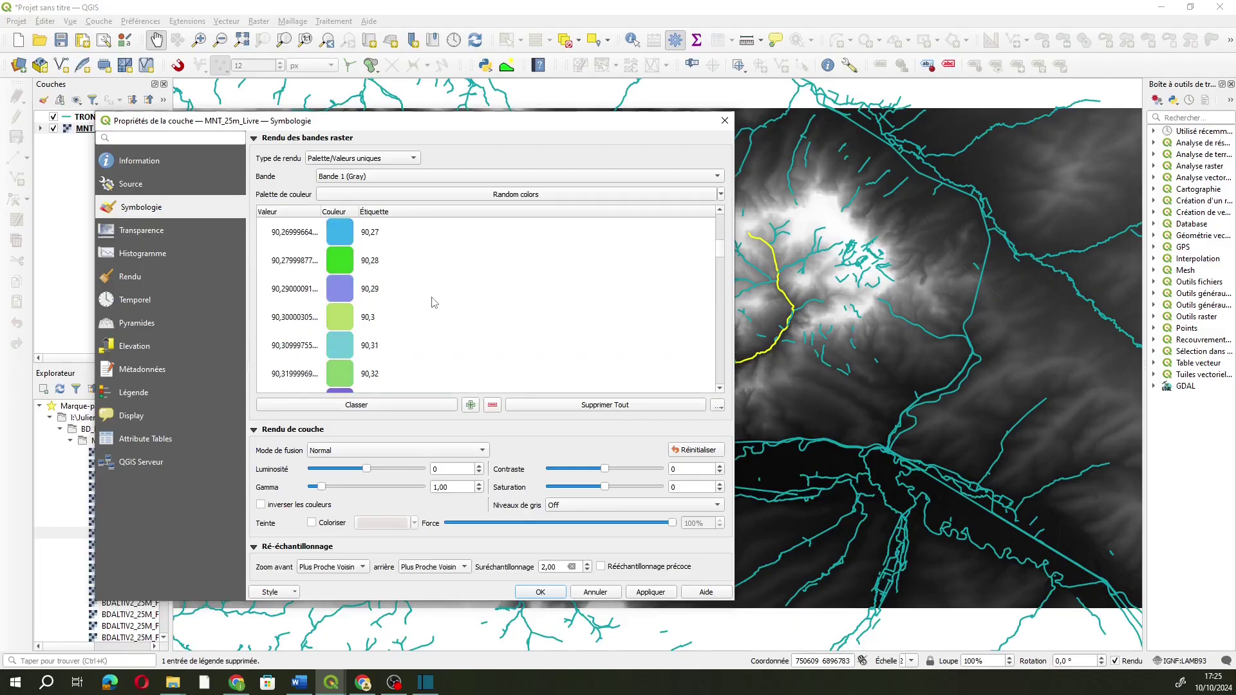
scroll(434, 302, down, 8)
drag(721, 252, 722, 282)
scroll(461, 304, up, 5)
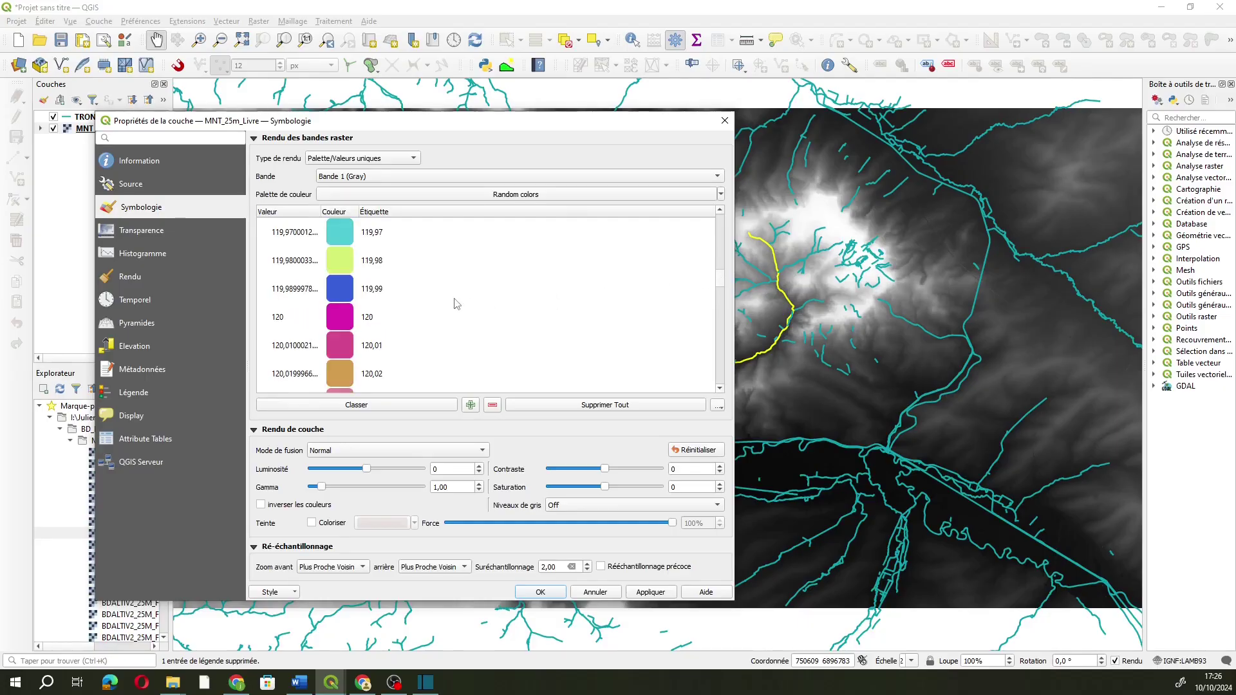
drag(341, 324, 341, 299)
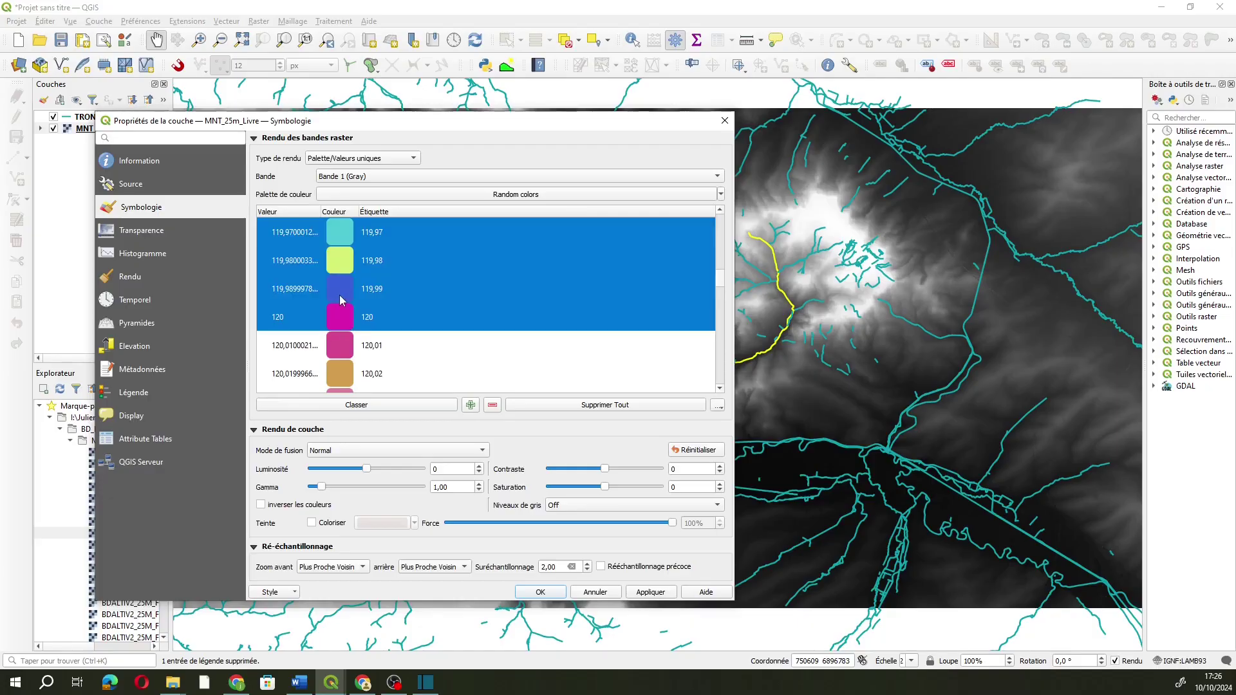
right_click(331, 269)
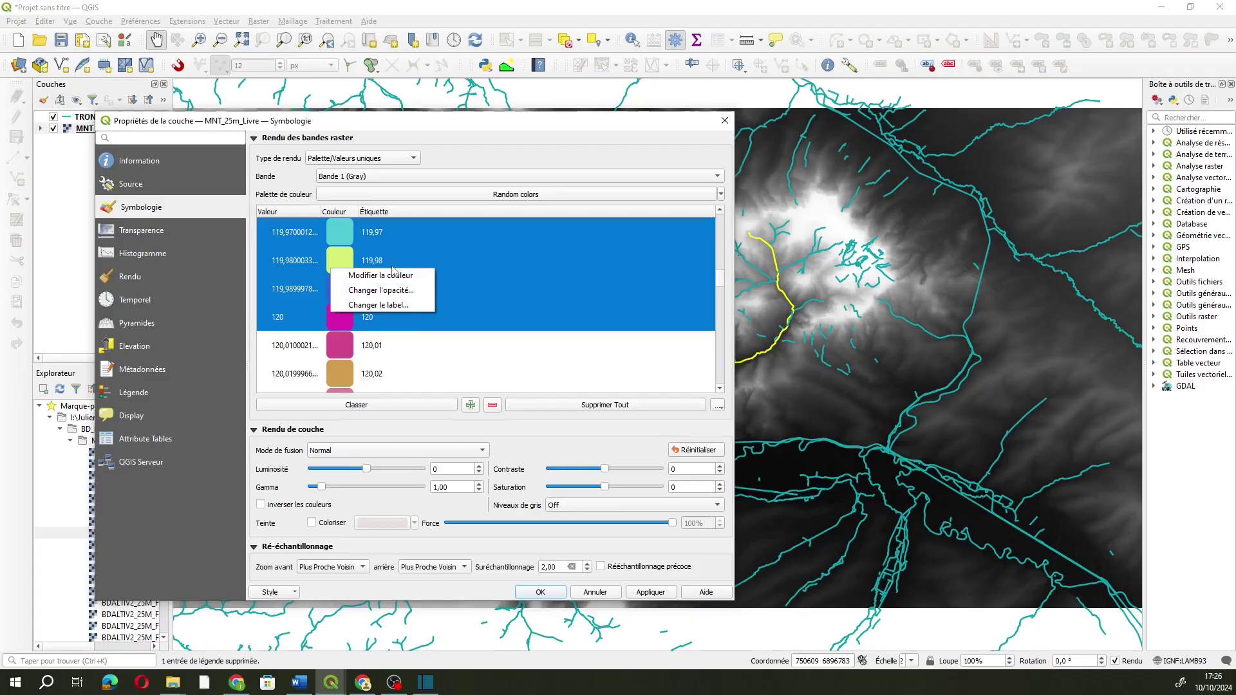
click(406, 277)
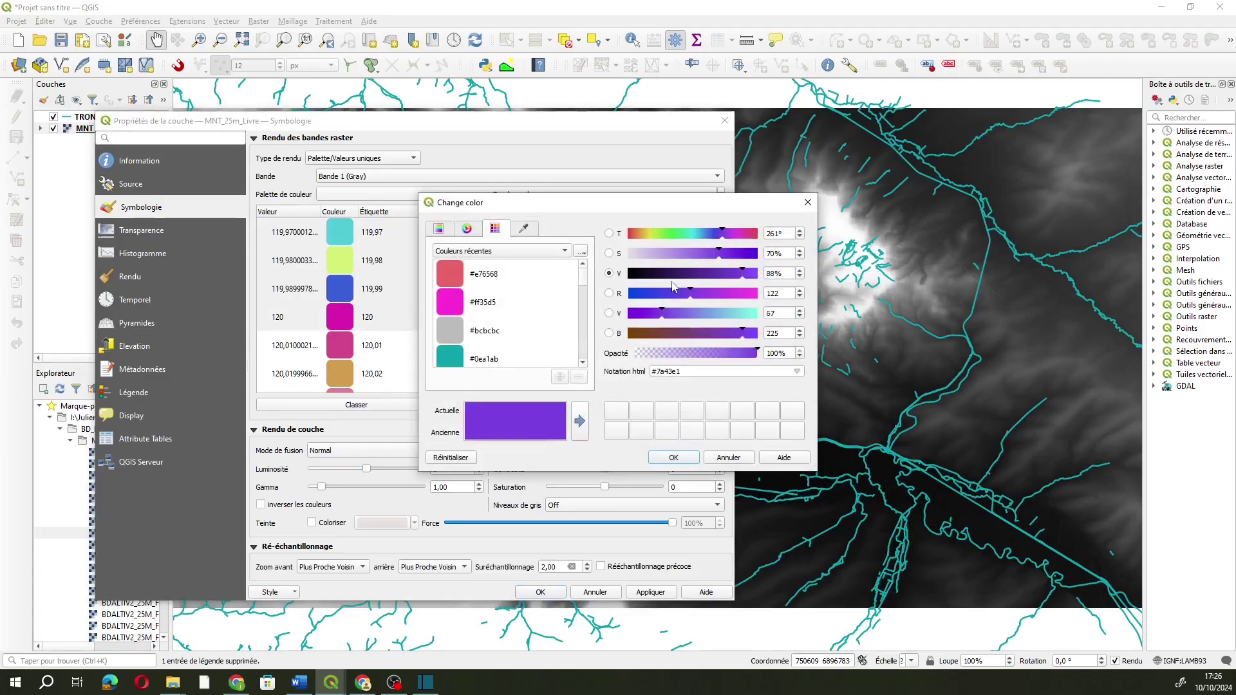
drag(667, 253, 594, 245)
drag(663, 274, 558, 261)
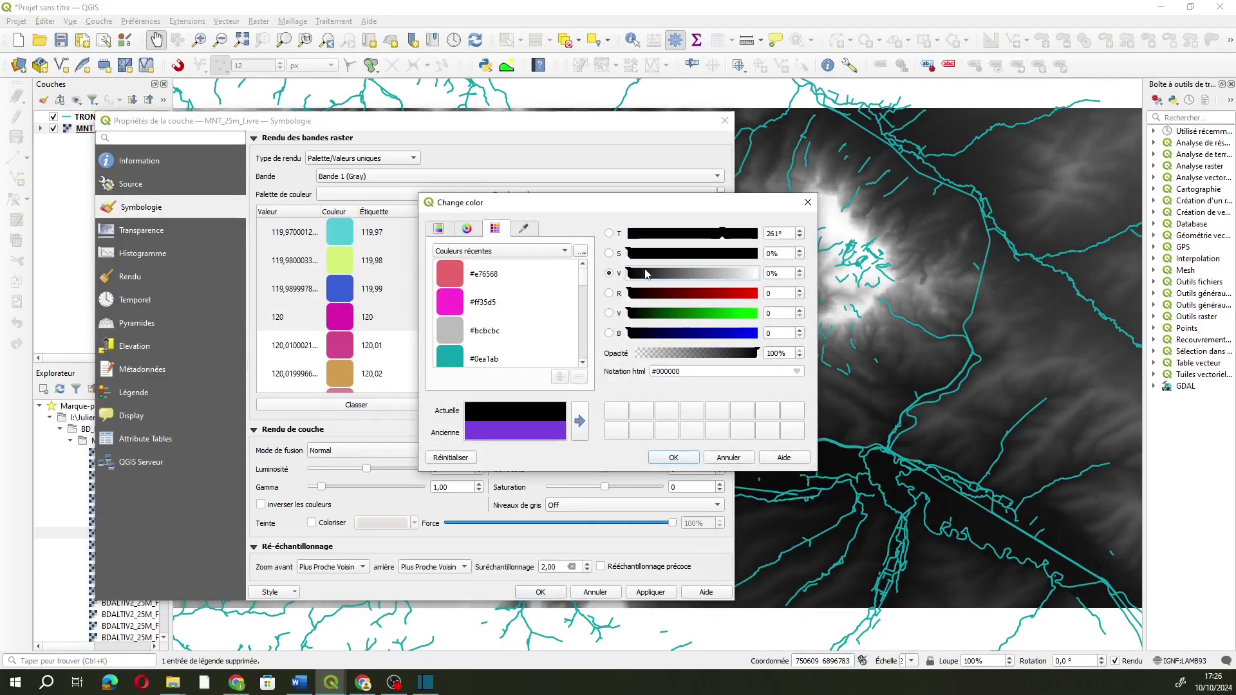
click(788, 274)
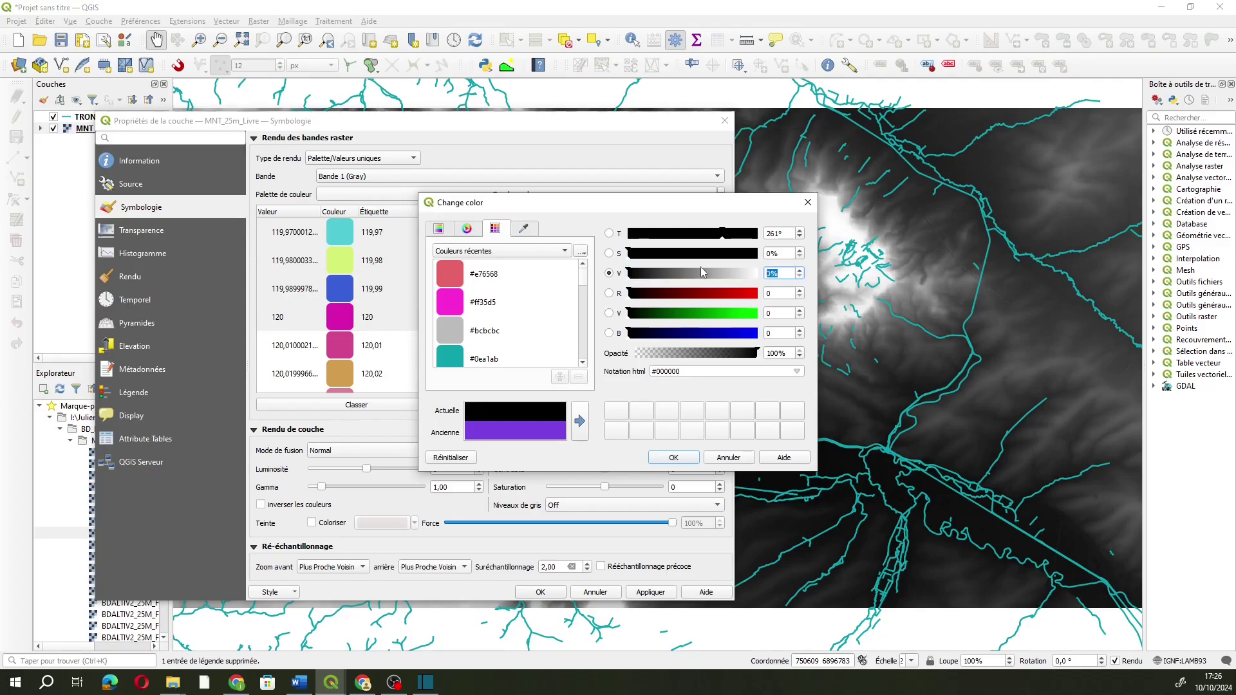
text(15)
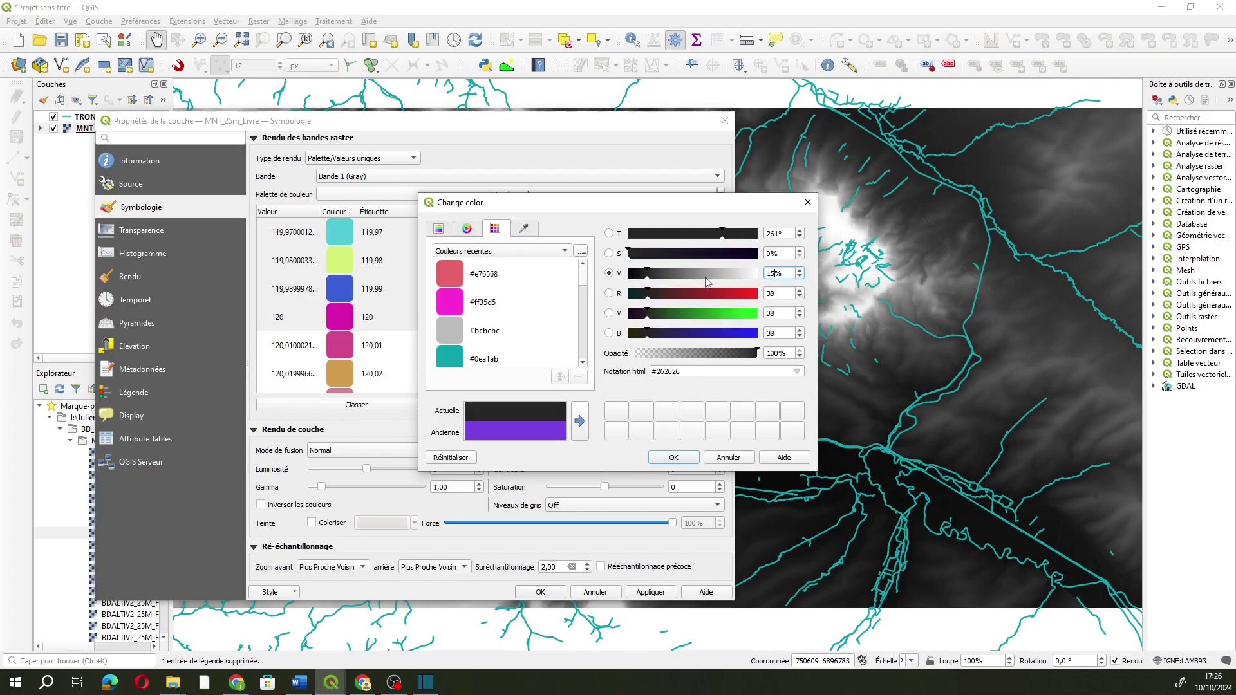
click(673, 458)
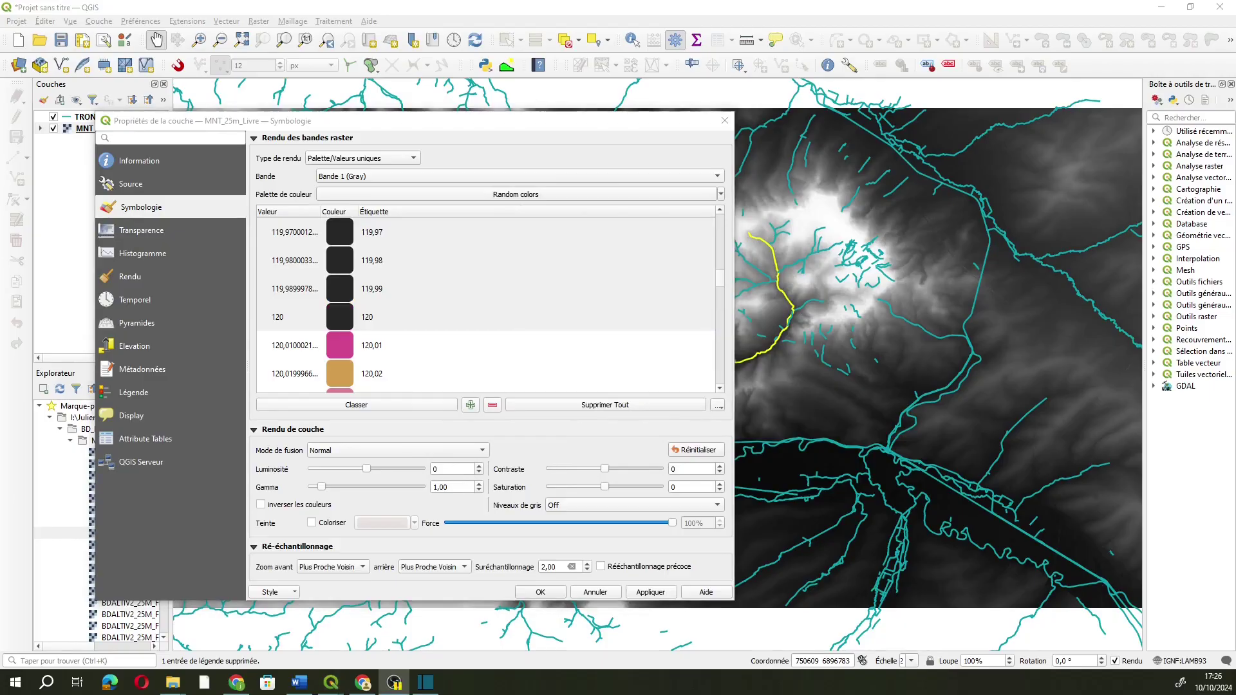
- Review the grey shades of the highest elevation classes, inspecting the colour definition of the 269,7 class and the end of the list
scroll(435, 311, down, 20)
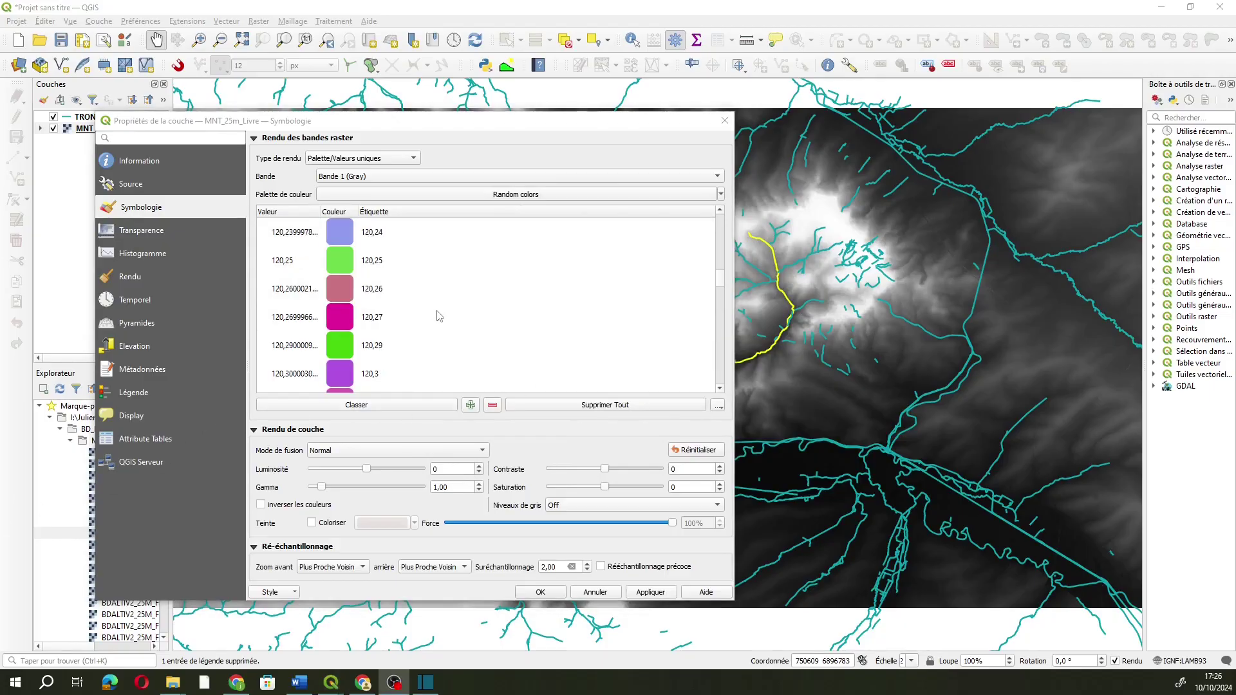
drag(724, 291, 736, 384)
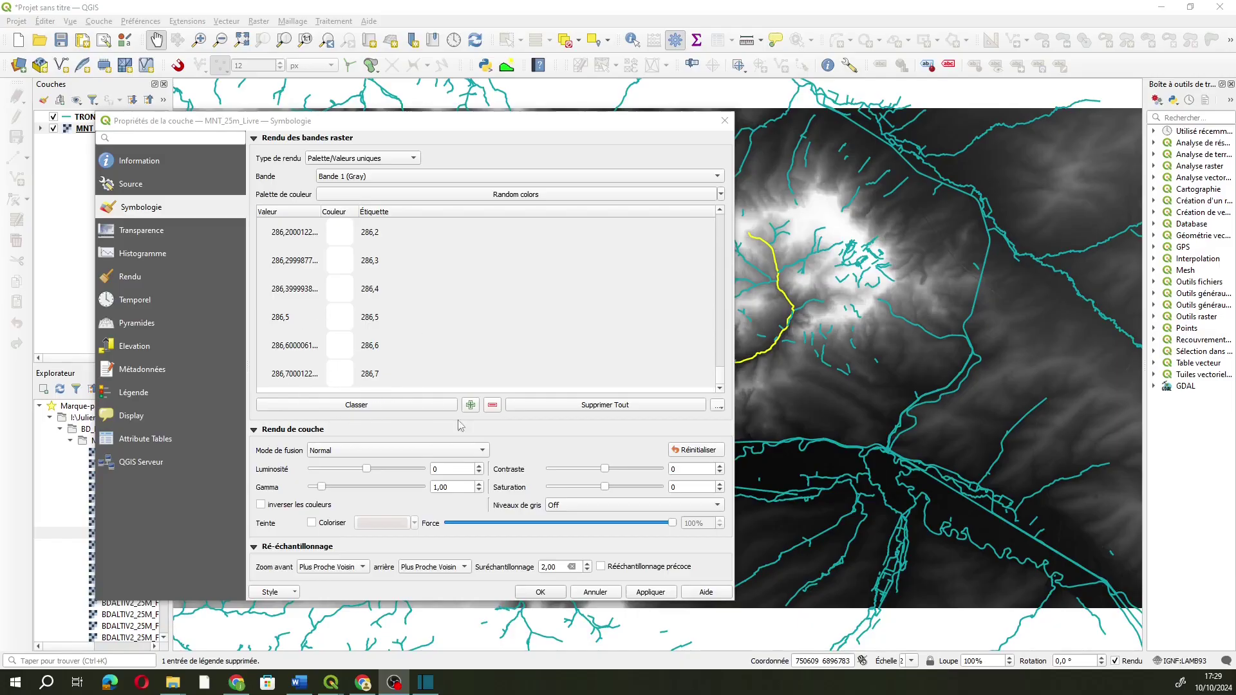
scroll(500, 324, up, 15)
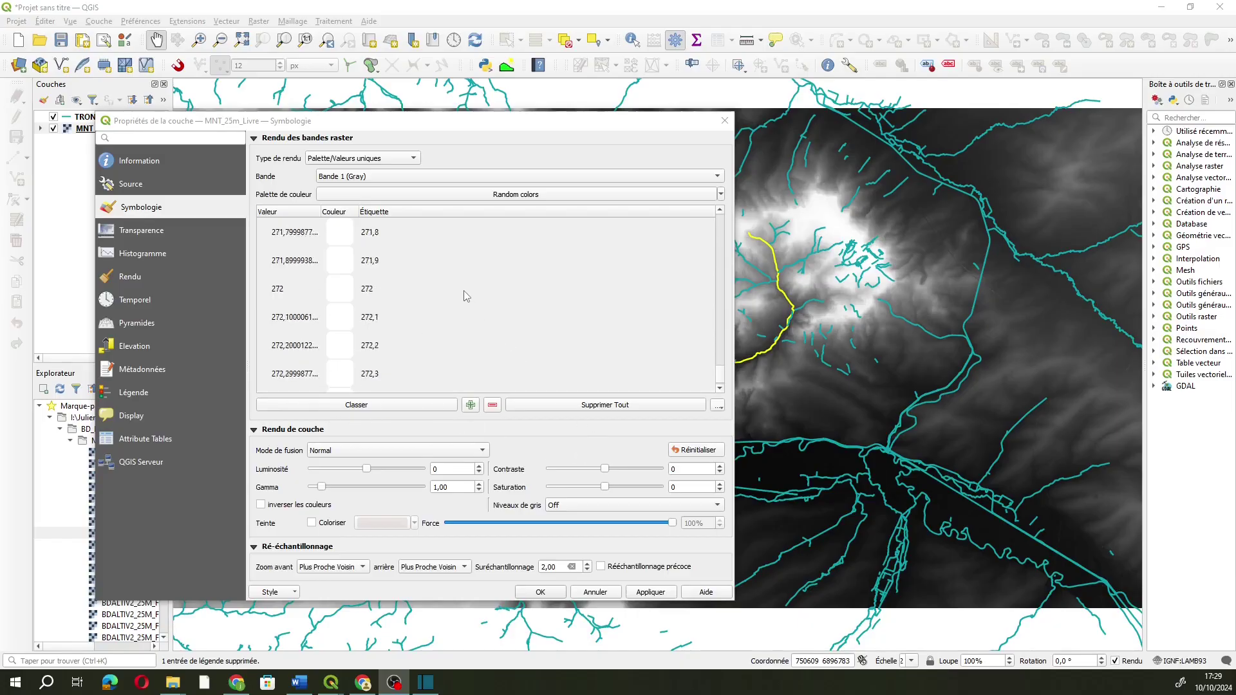
scroll(460, 290, up, 10)
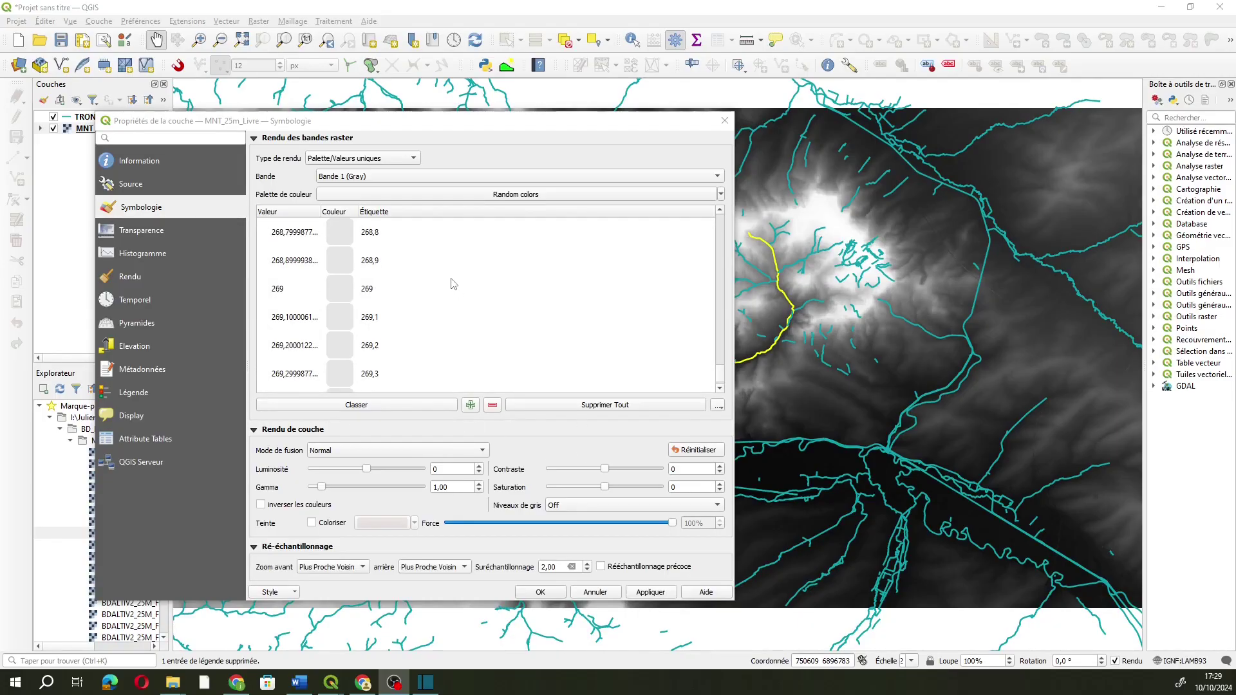
scroll(448, 284, down, 2)
double_click(339, 316)
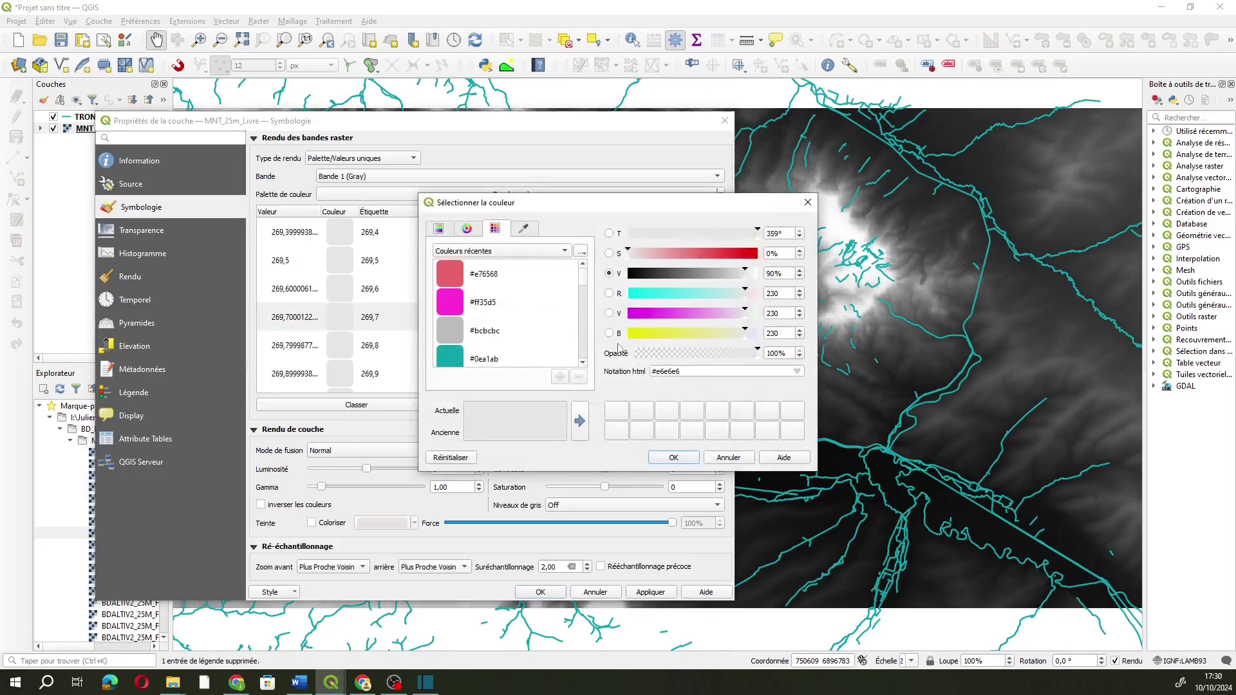
click(807, 202)
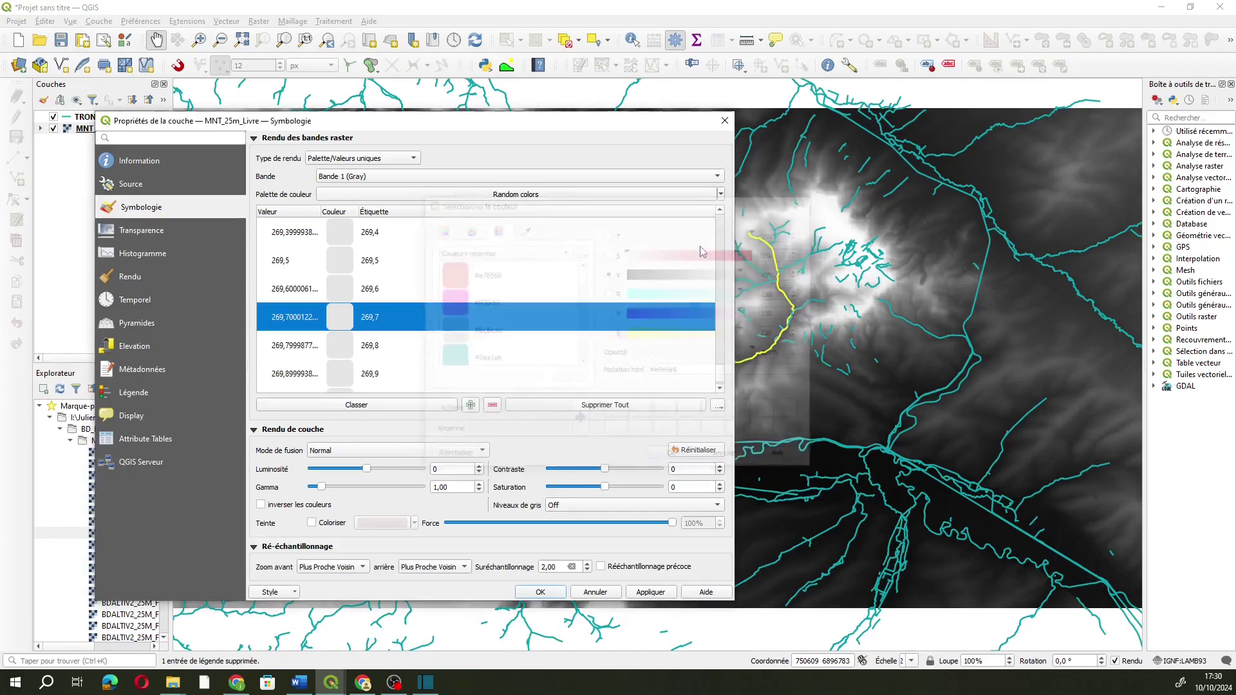
drag(720, 377, 721, 409)
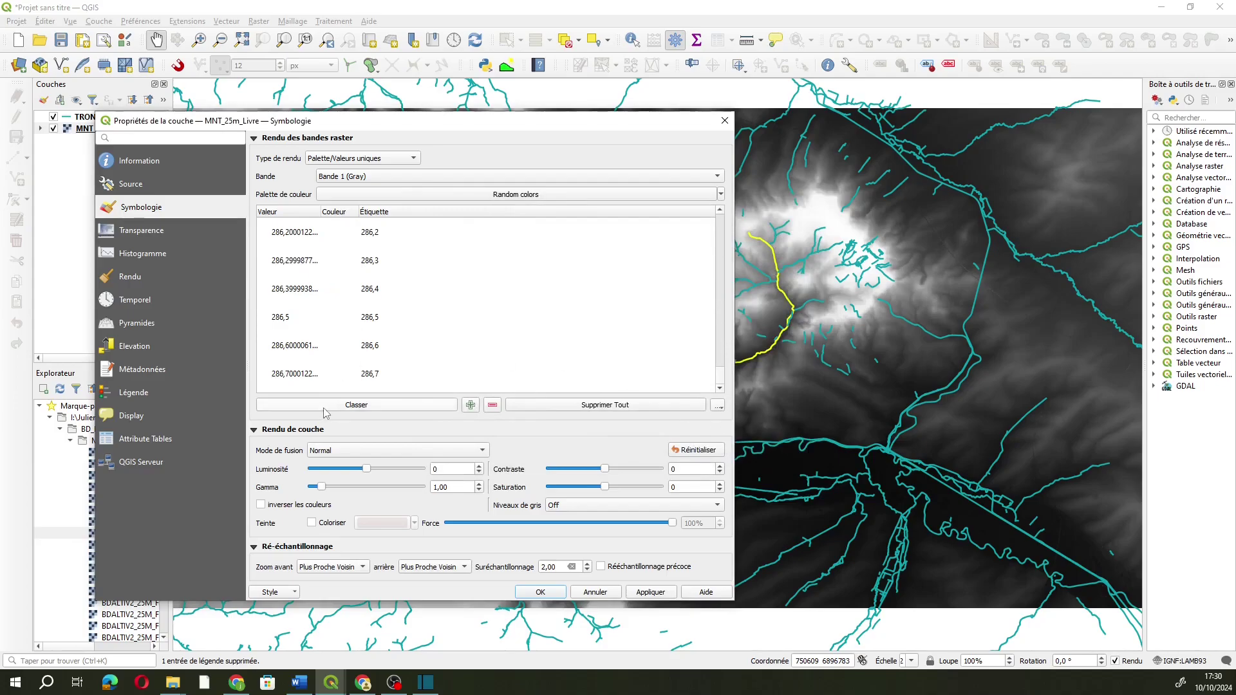
- Apply the grey class colours to the MNT_25m_Livre raster and inspect the resulting relief around the highlighted river
click(539, 592)
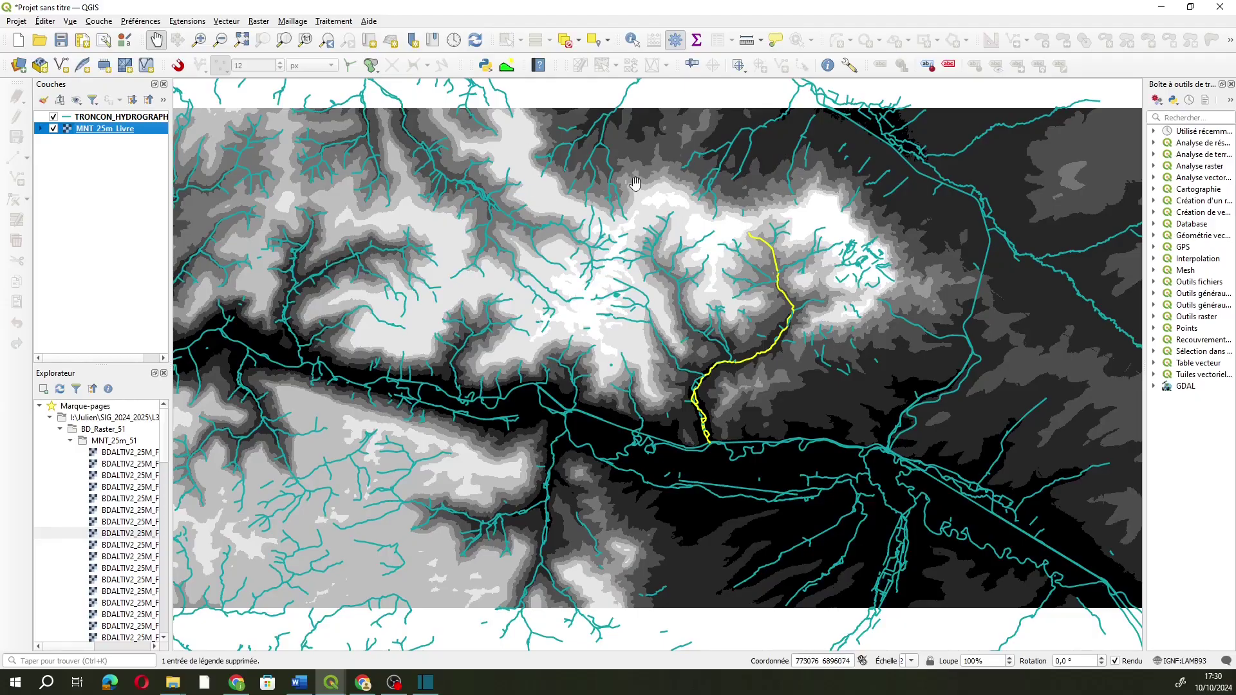
drag(393, 93, 375, 231)
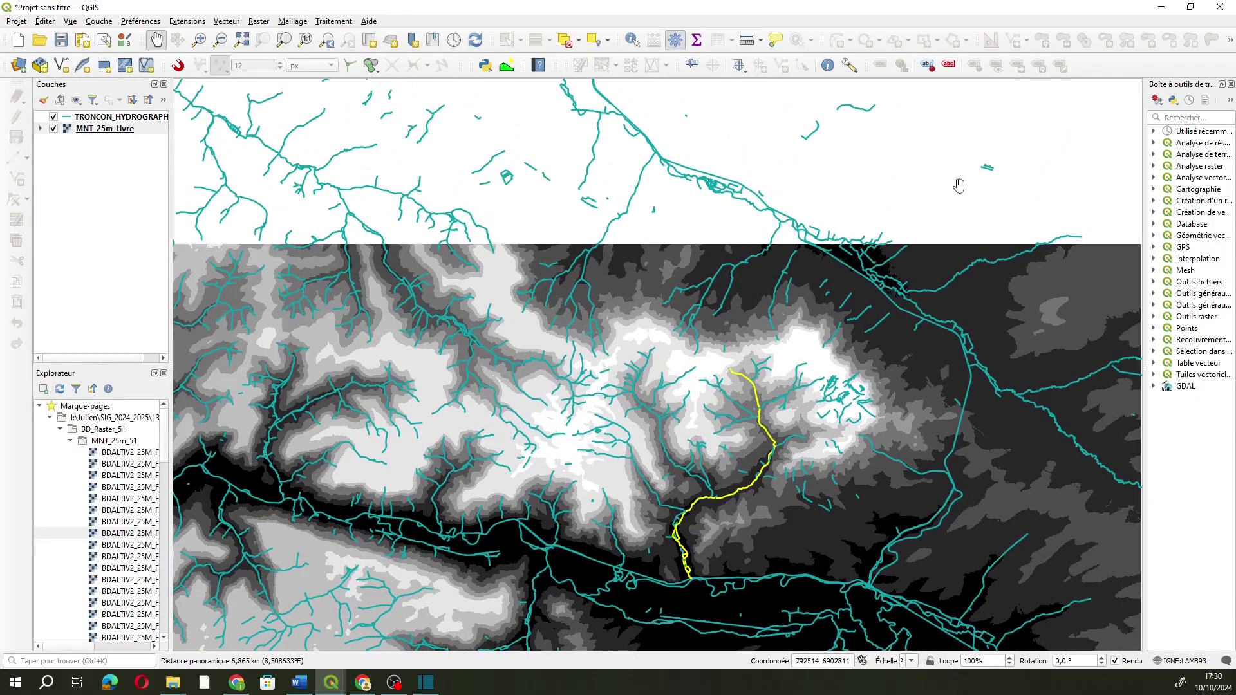
drag(724, 546, 743, 272)
drag(677, 356, 668, 549)
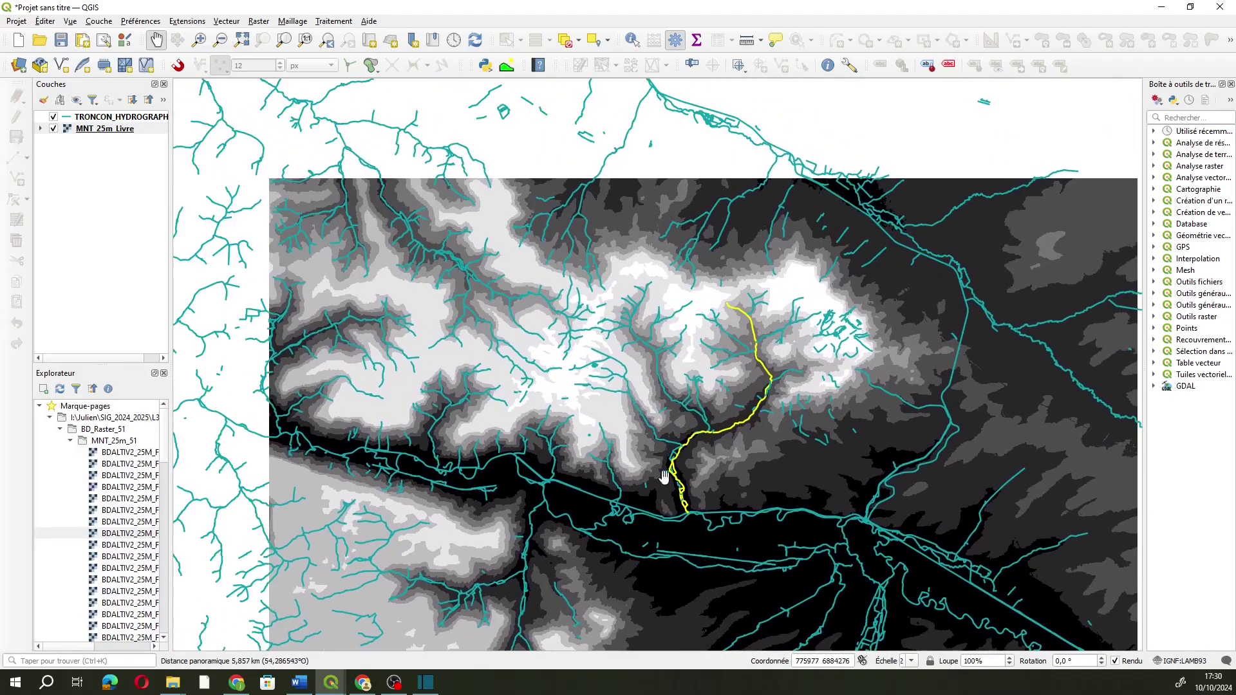
scroll(611, 323, up, 1)
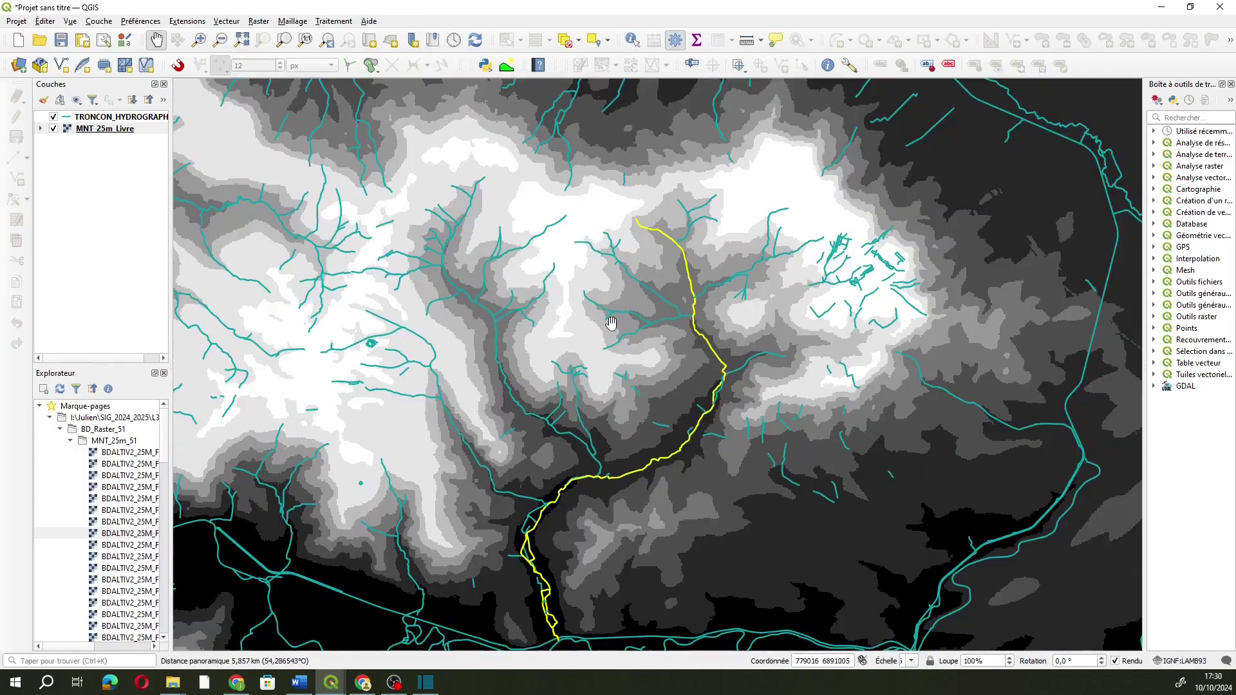
drag(610, 323, 621, 318)
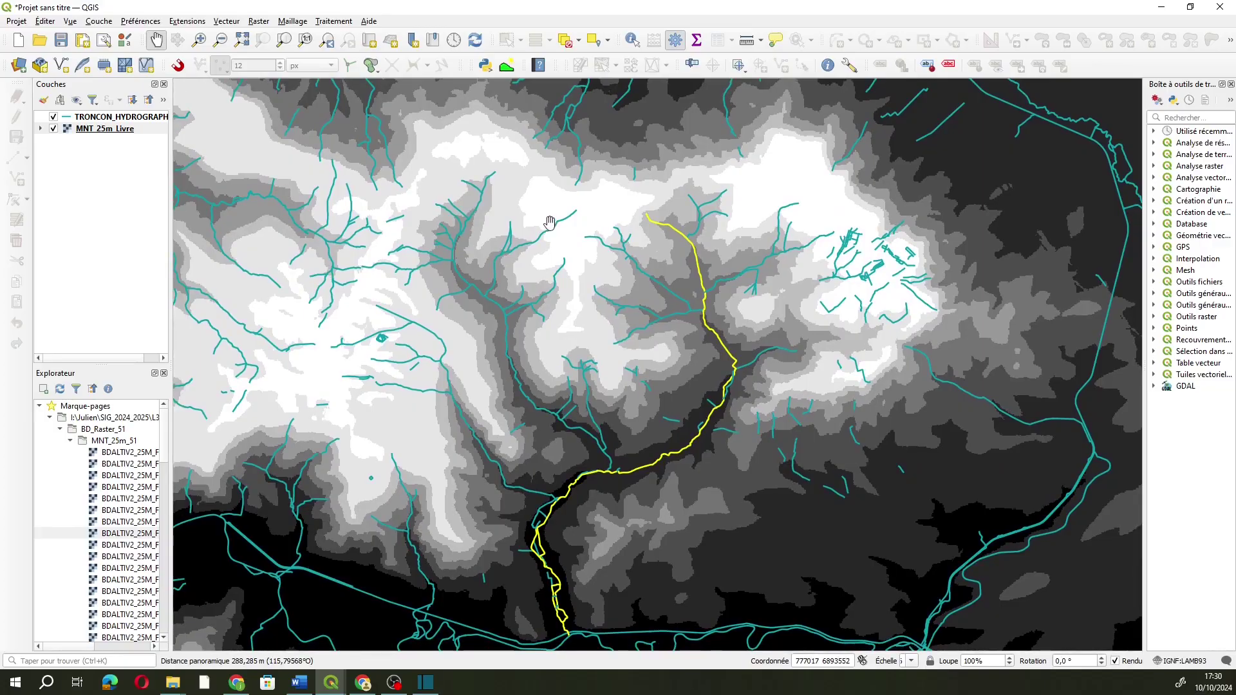
drag(549, 222, 580, 230)
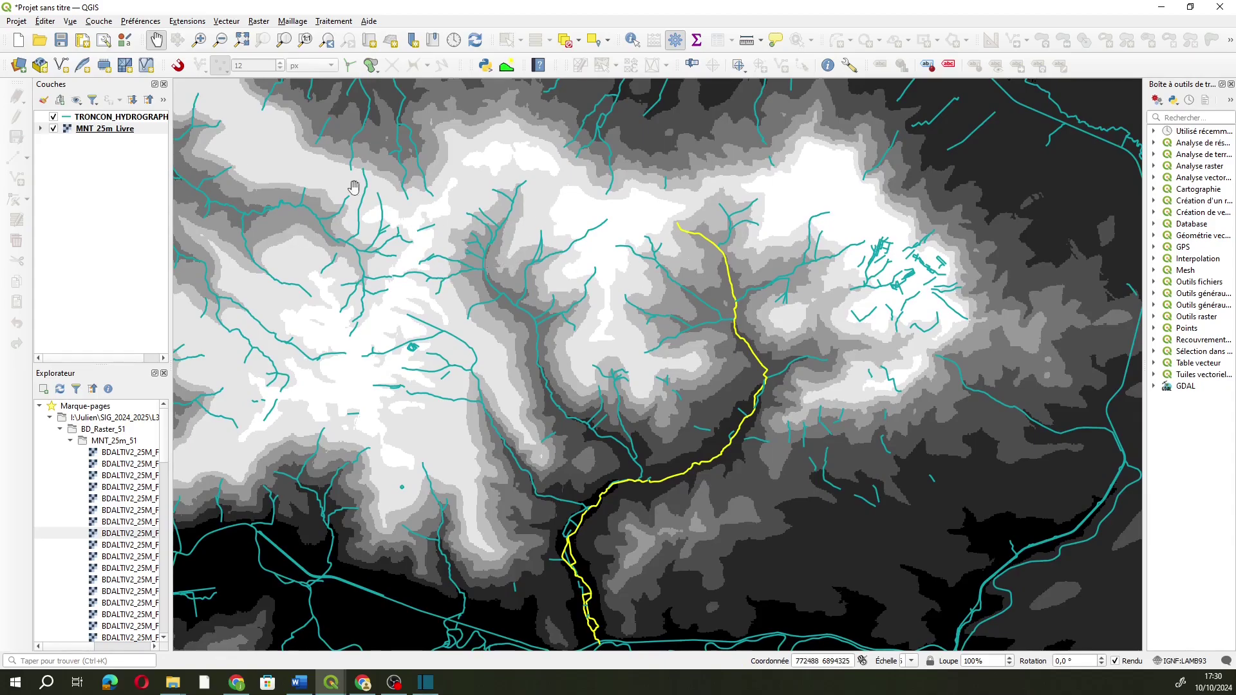
- Expand the MNT_25m_Livre legend to look through its elevation classes, and collapse it again
click(40, 129)
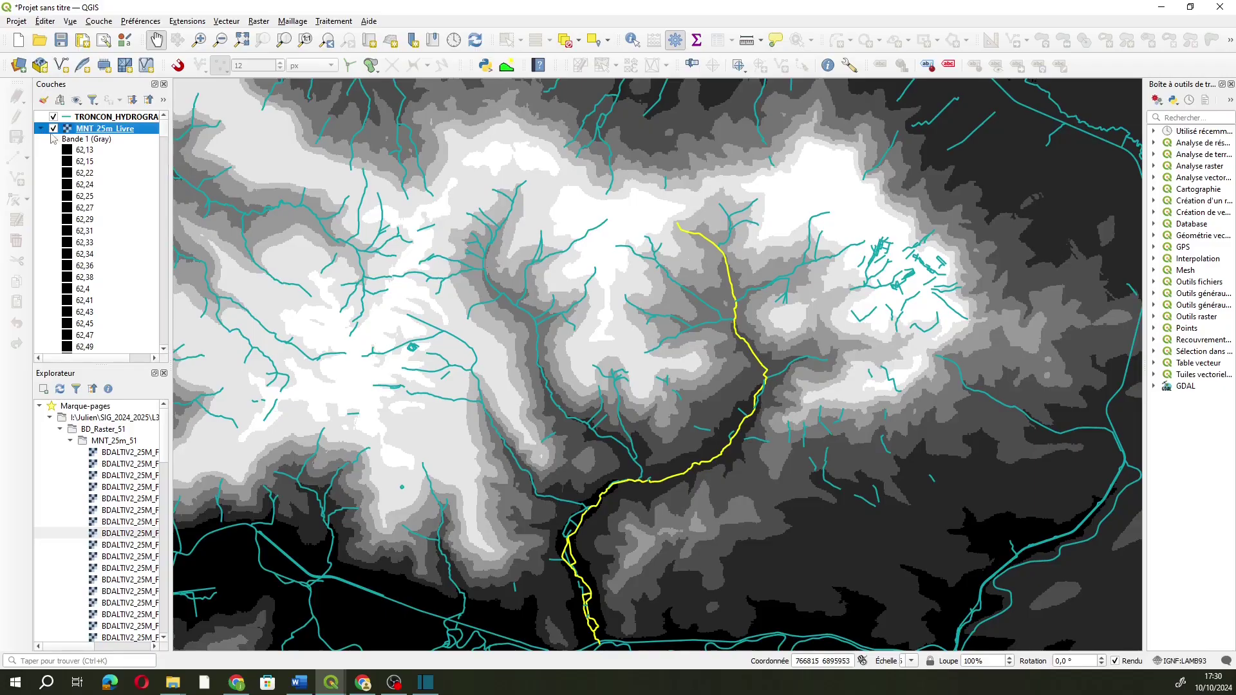
scroll(97, 193, down, 2)
scroll(97, 212, up, 15)
click(41, 129)
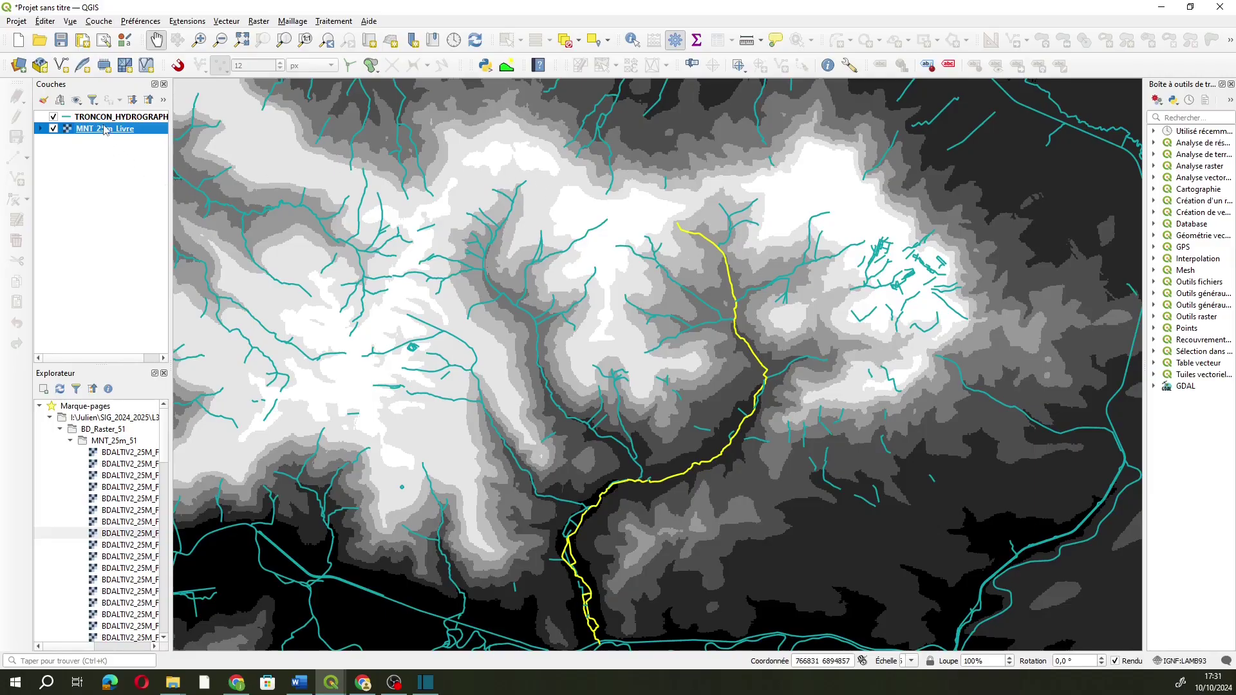
- Look for the merged raster in the browser's bookmarked project folders and refresh the MNT_25m_51 folder
click(70, 441)
click(71, 440)
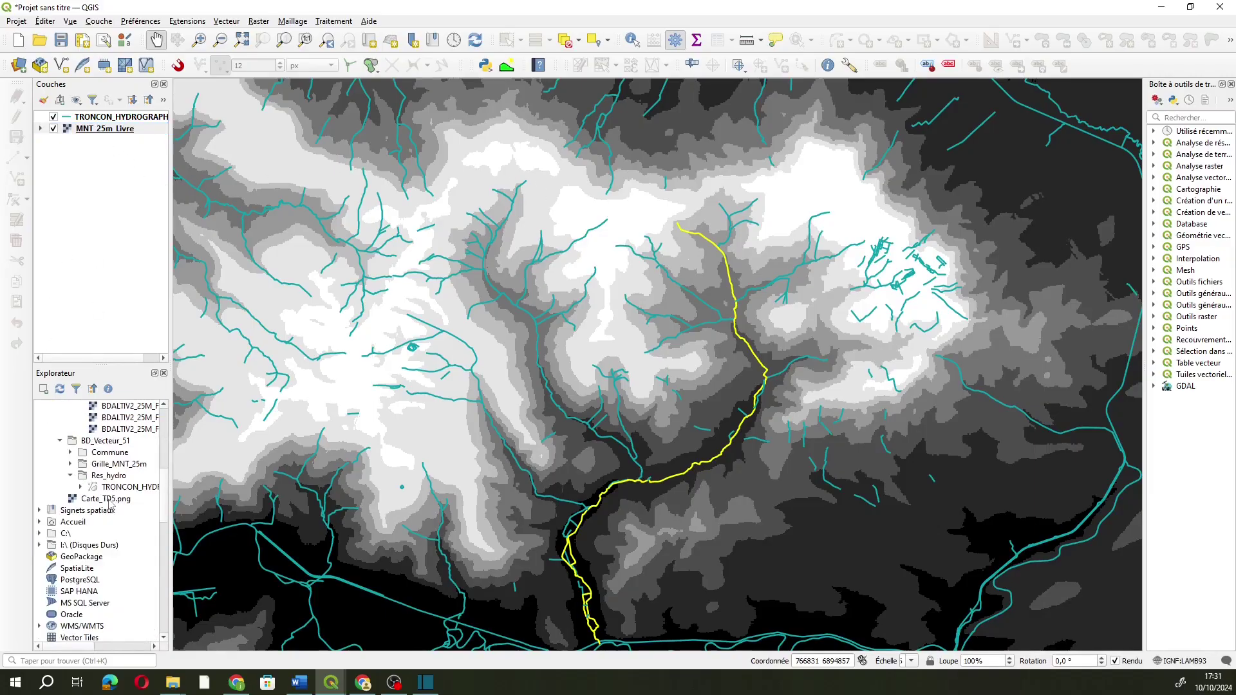
scroll(113, 502, down, 4)
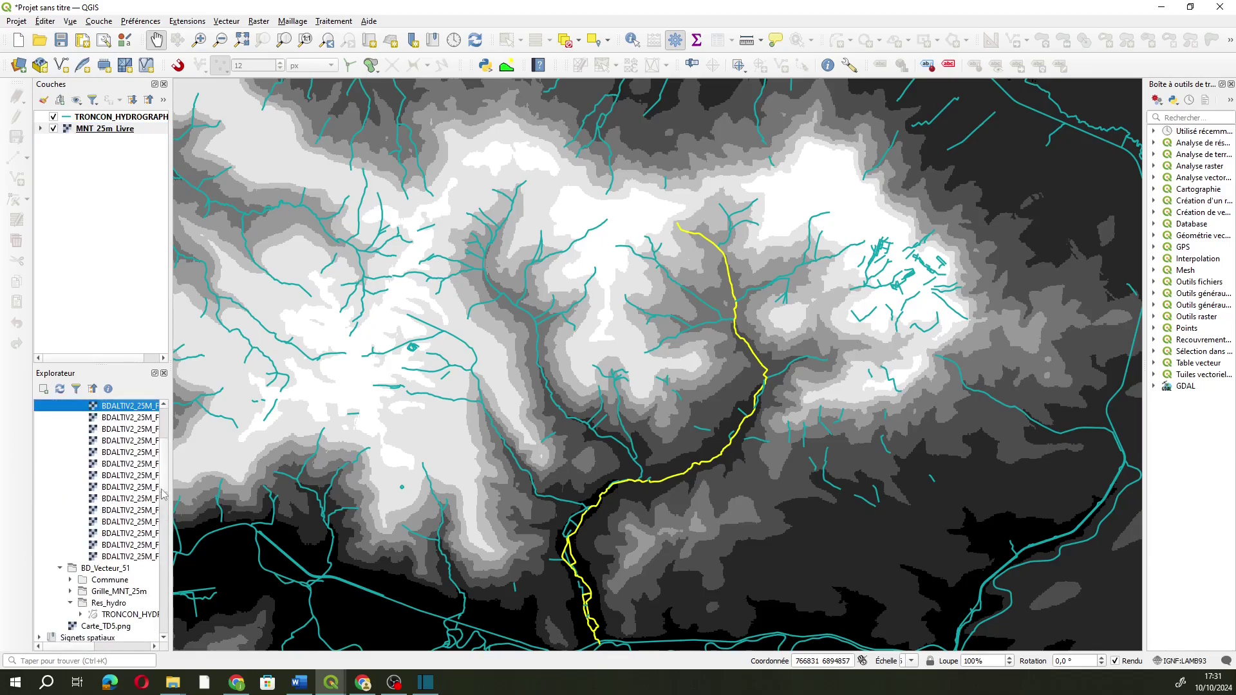
drag(167, 493, 169, 456)
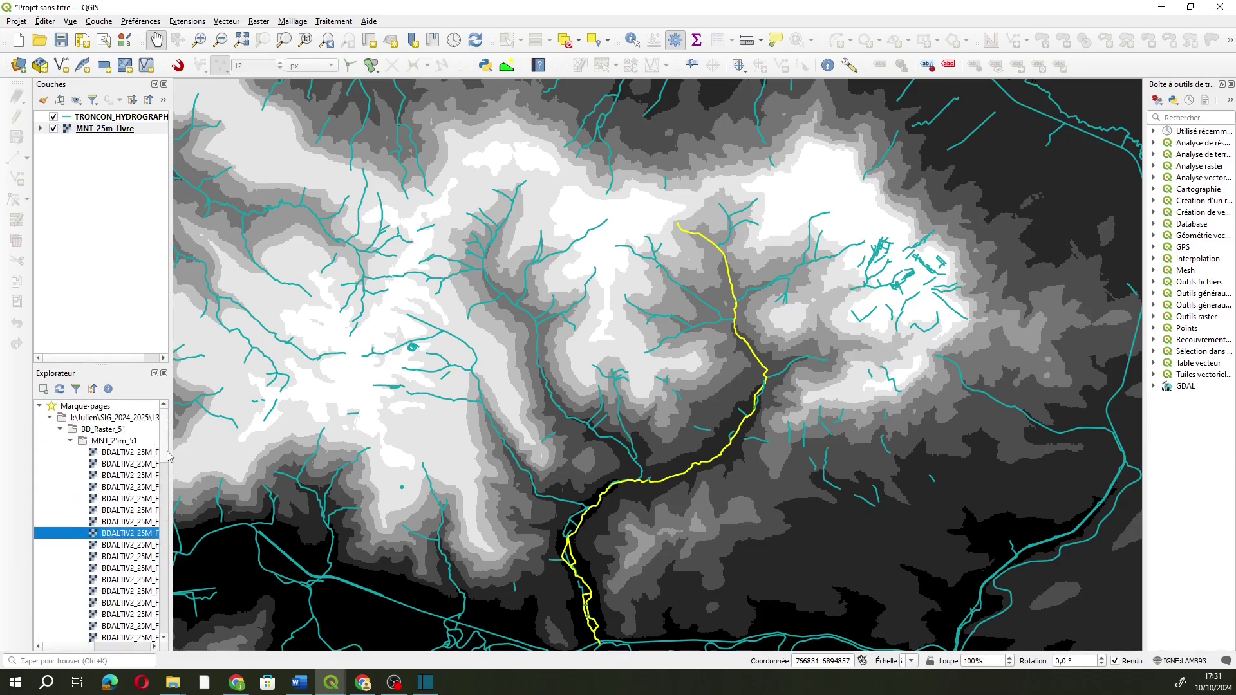
click(71, 440)
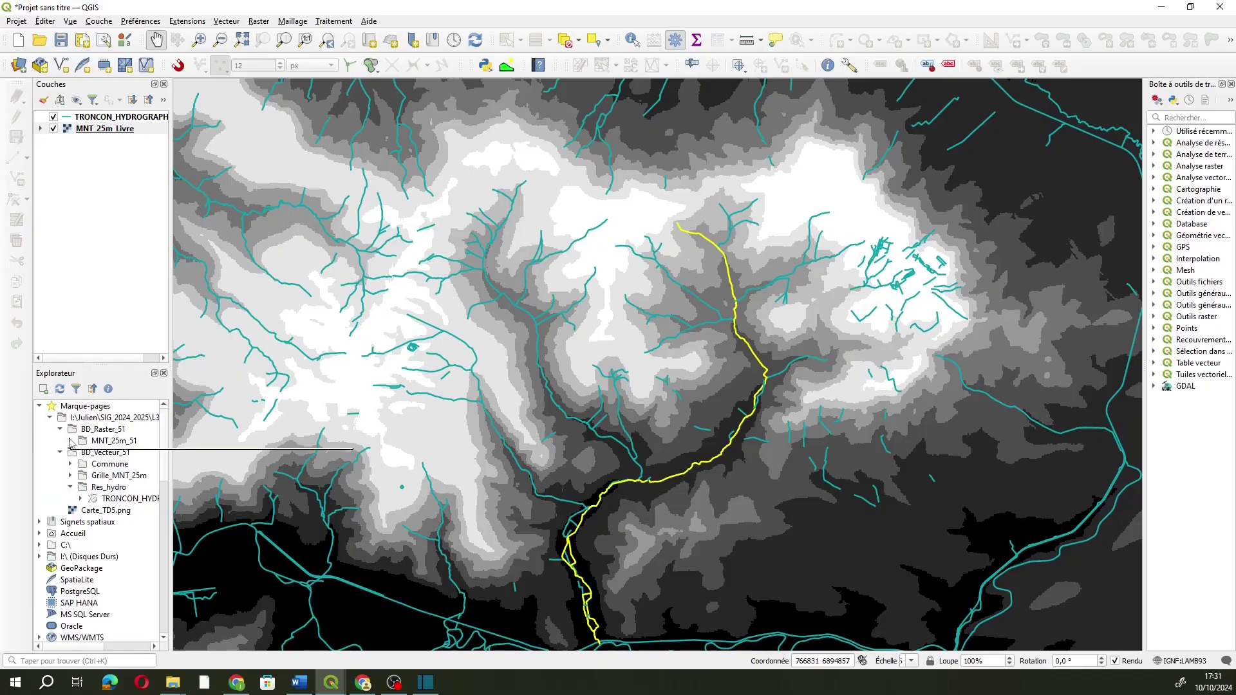
click(70, 440)
right_click(91, 442)
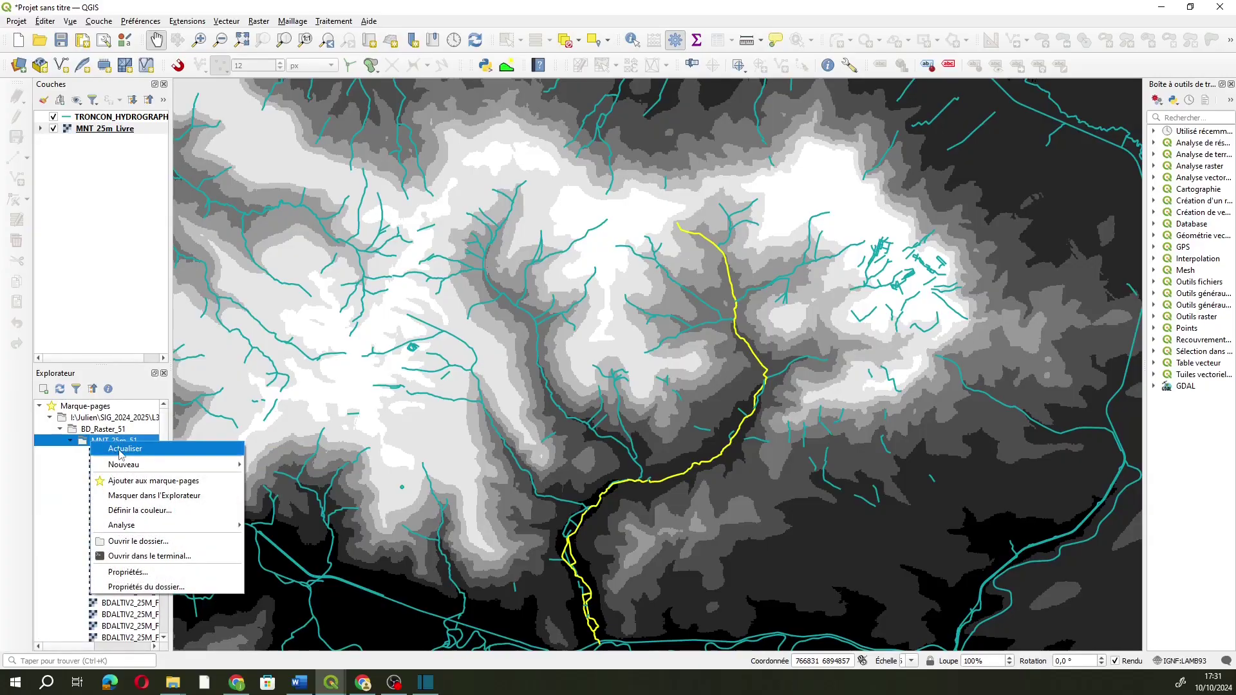
click(100, 449)
mouse_move(169, 458)
mouse_down()
mouse_move(168, 480)
mouse_move(170, 456)
mouse_up()
- Open the source properties of the MNT_25m_Livre layer to check its file location and coordinate system
right_click(101, 129)
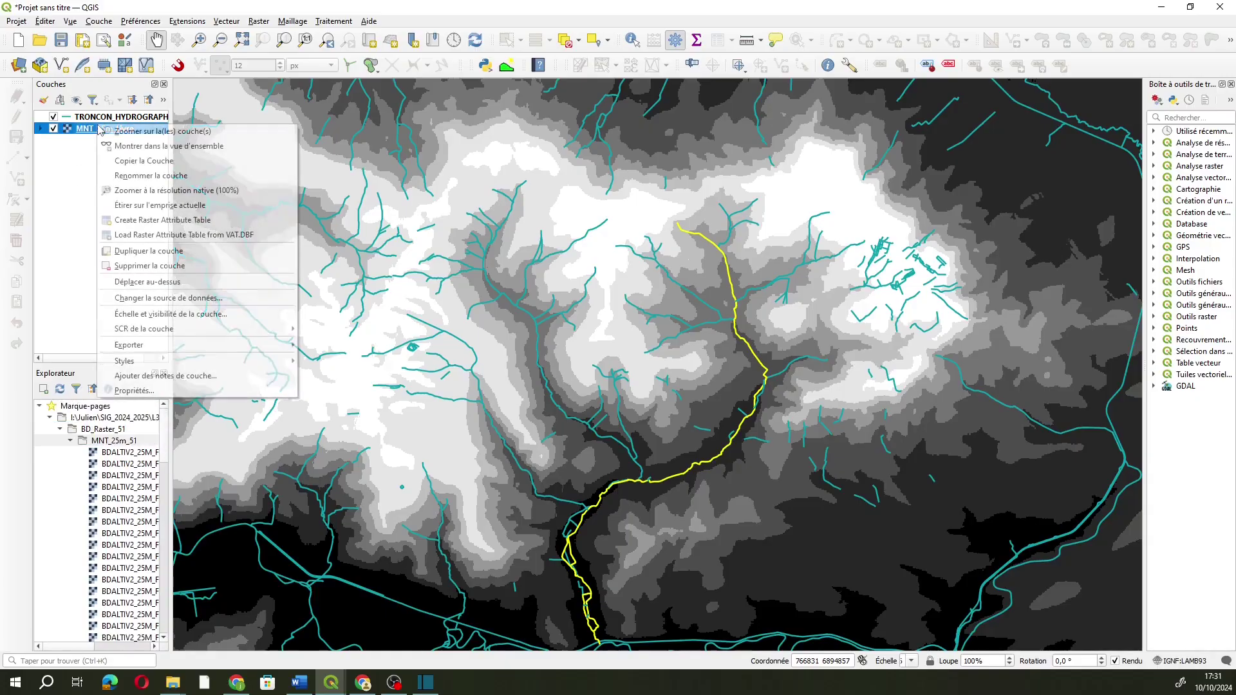
click(145, 390)
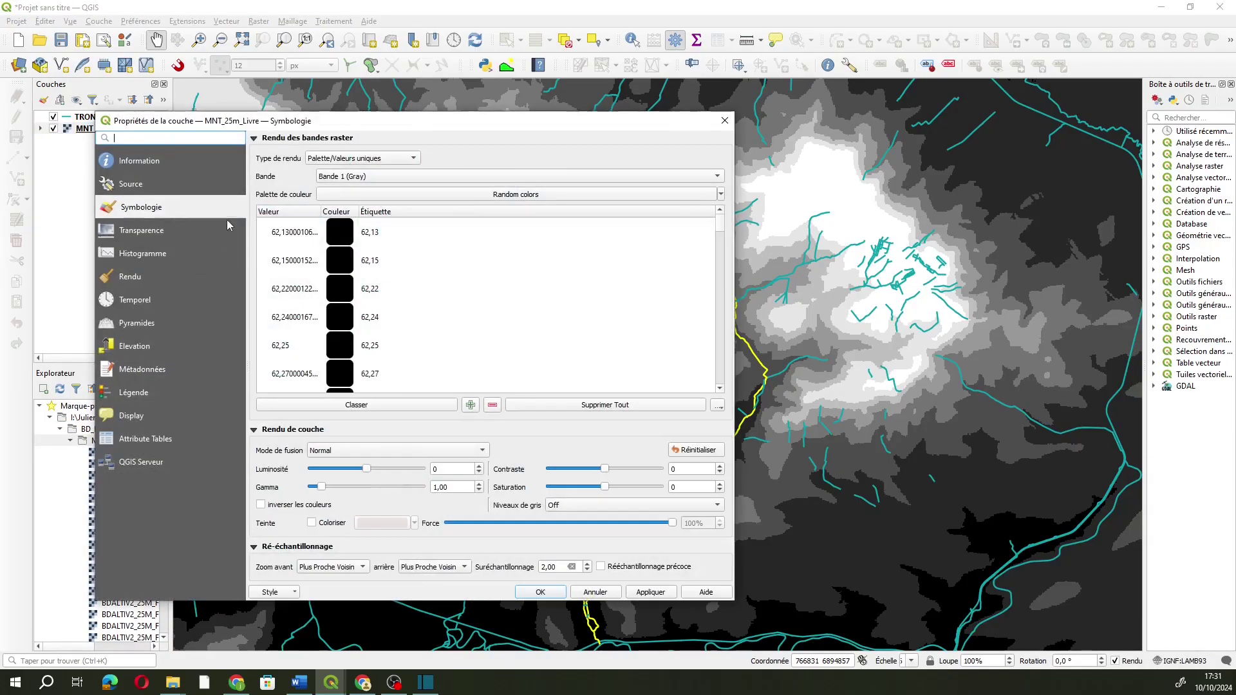
click(126, 186)
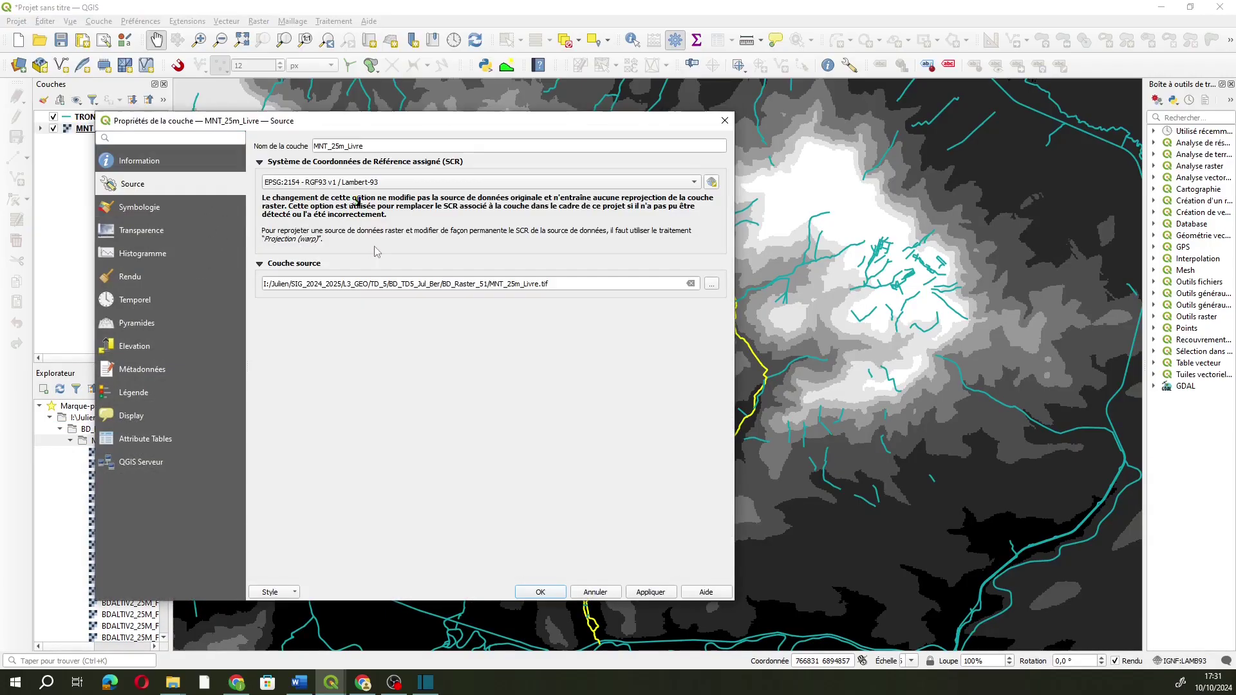